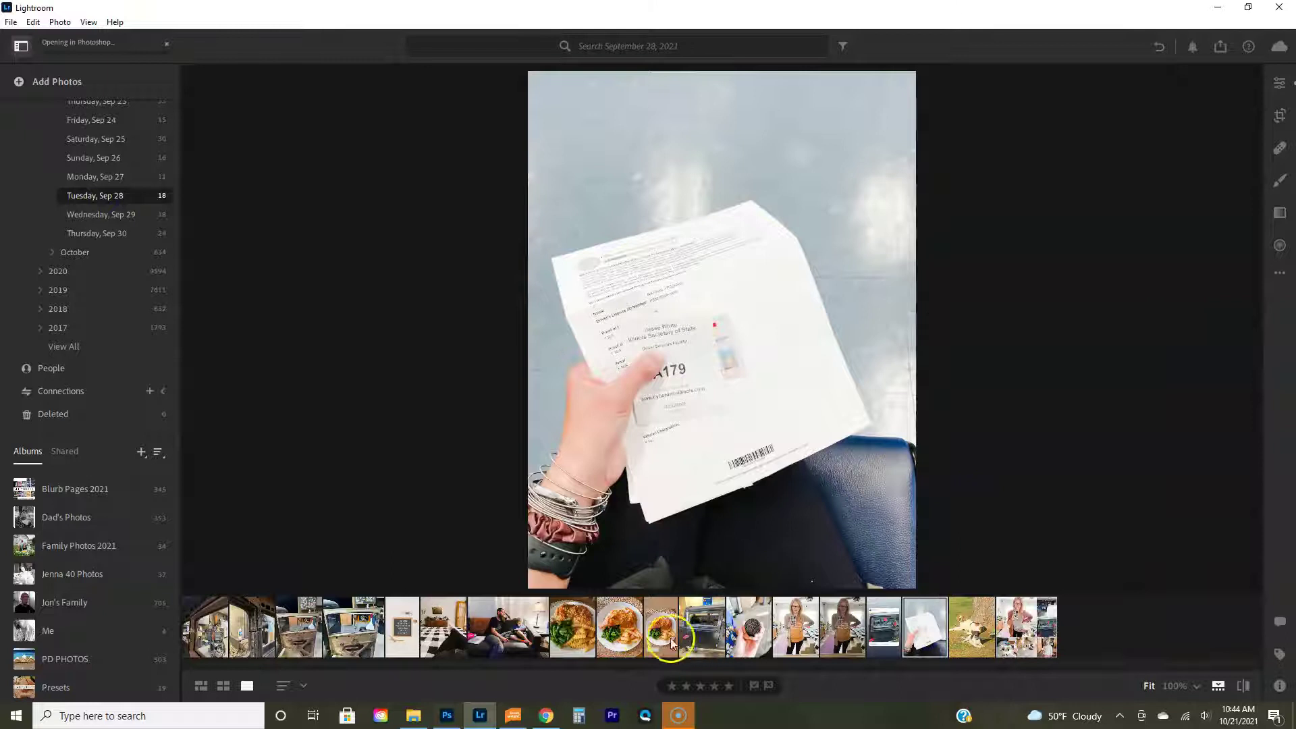
Step: Send the chicken dinner photo from Lightroom to Photoshop for editing
{"action": "right_click", "coordinate": [621, 633]}
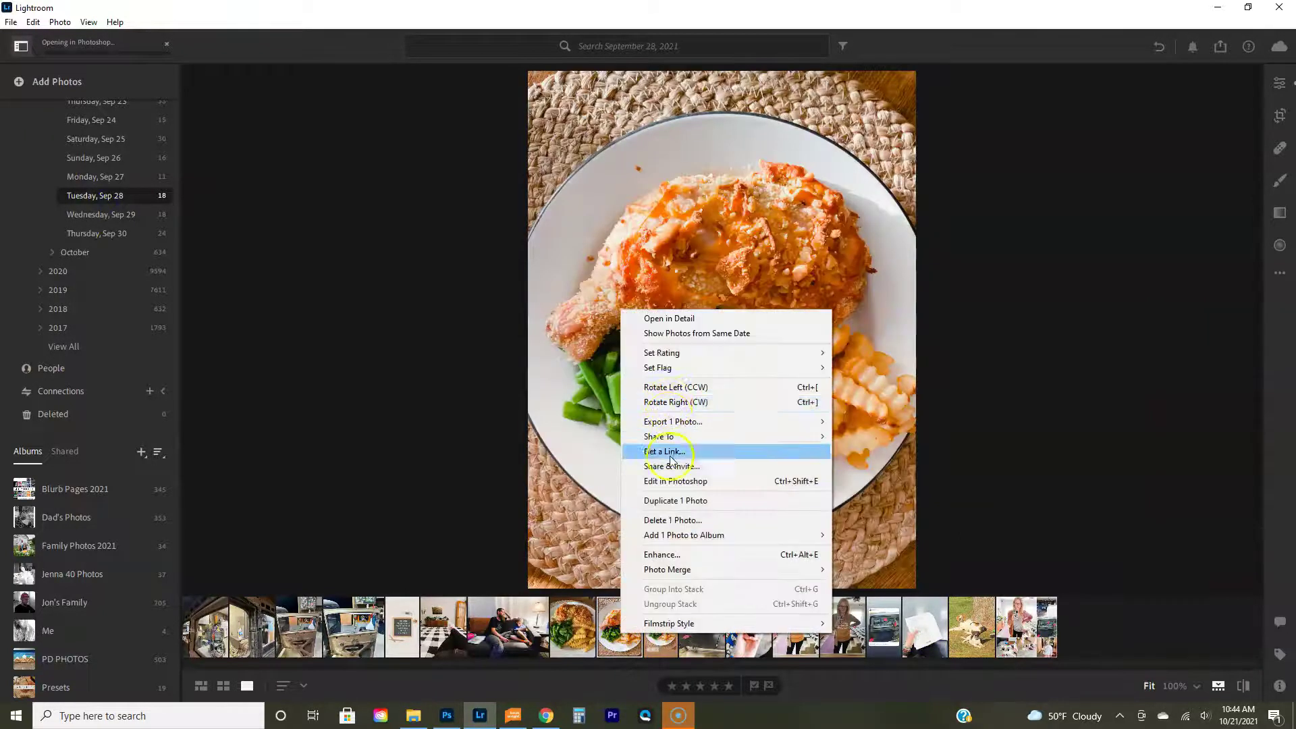
{"action": "left_click", "coordinate": [670, 480]}
{"action": "left_click", "coordinate": [447, 715]}
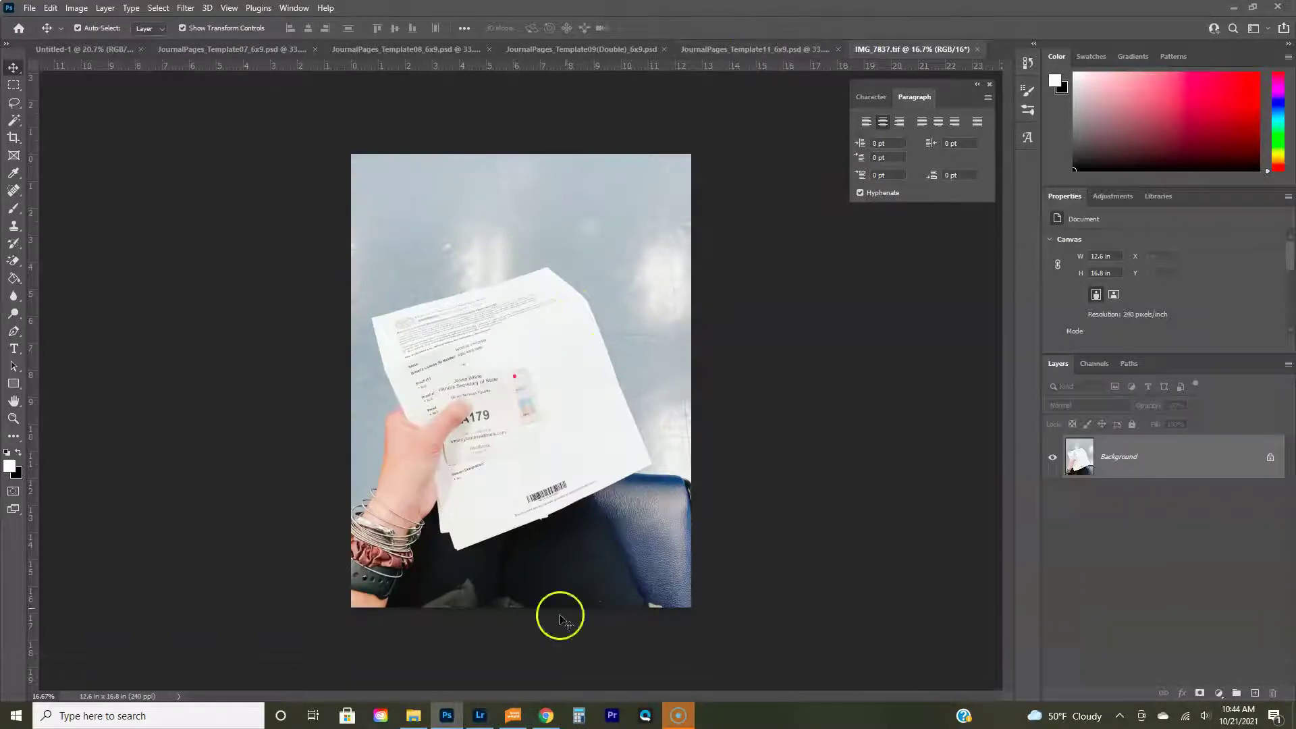
Step: Browse File Explorer to the Hybrid Scrapbooking > Ali Edwards folder, then check BookWright
{"action": "left_click", "coordinate": [413, 716]}
{"action": "scroll", "coordinate": [667, 373], "scroll_direction": "down", "scroll_amount": 1}
{"action": "left_click", "coordinate": [665, 316]}
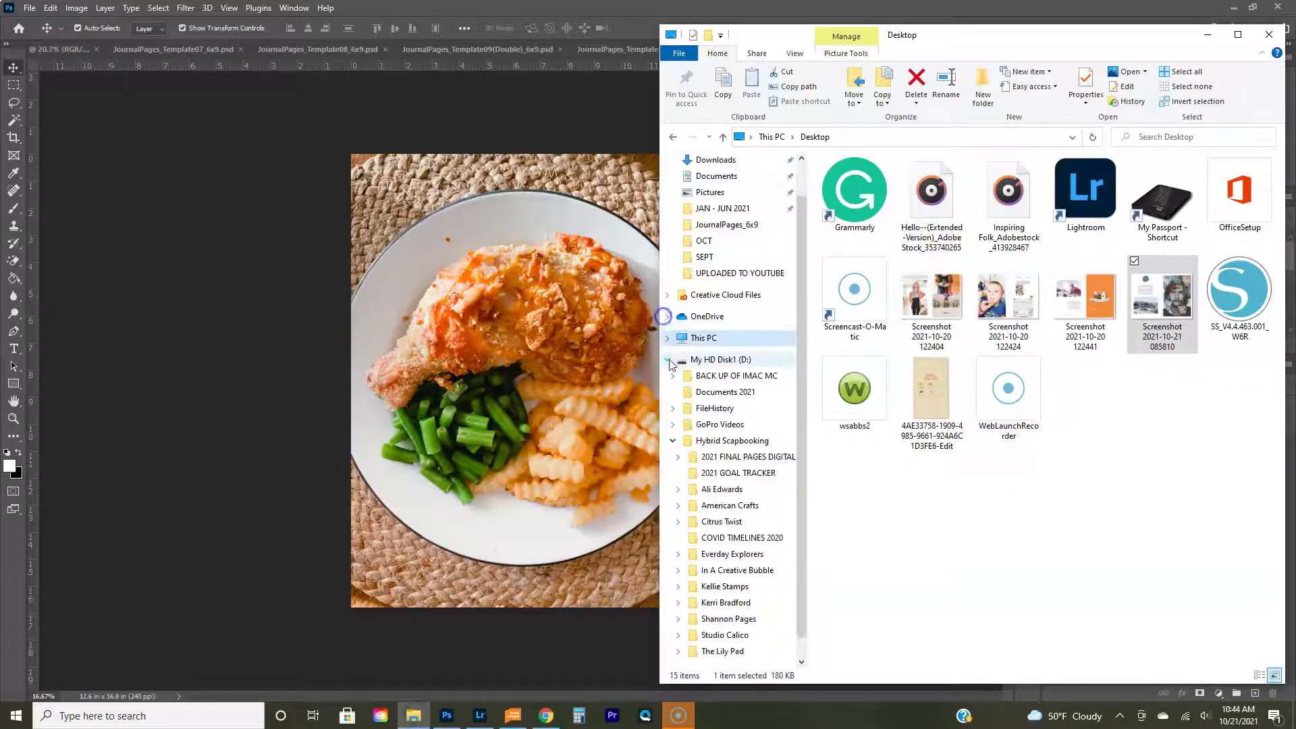
{"action": "left_click", "coordinate": [702, 442]}
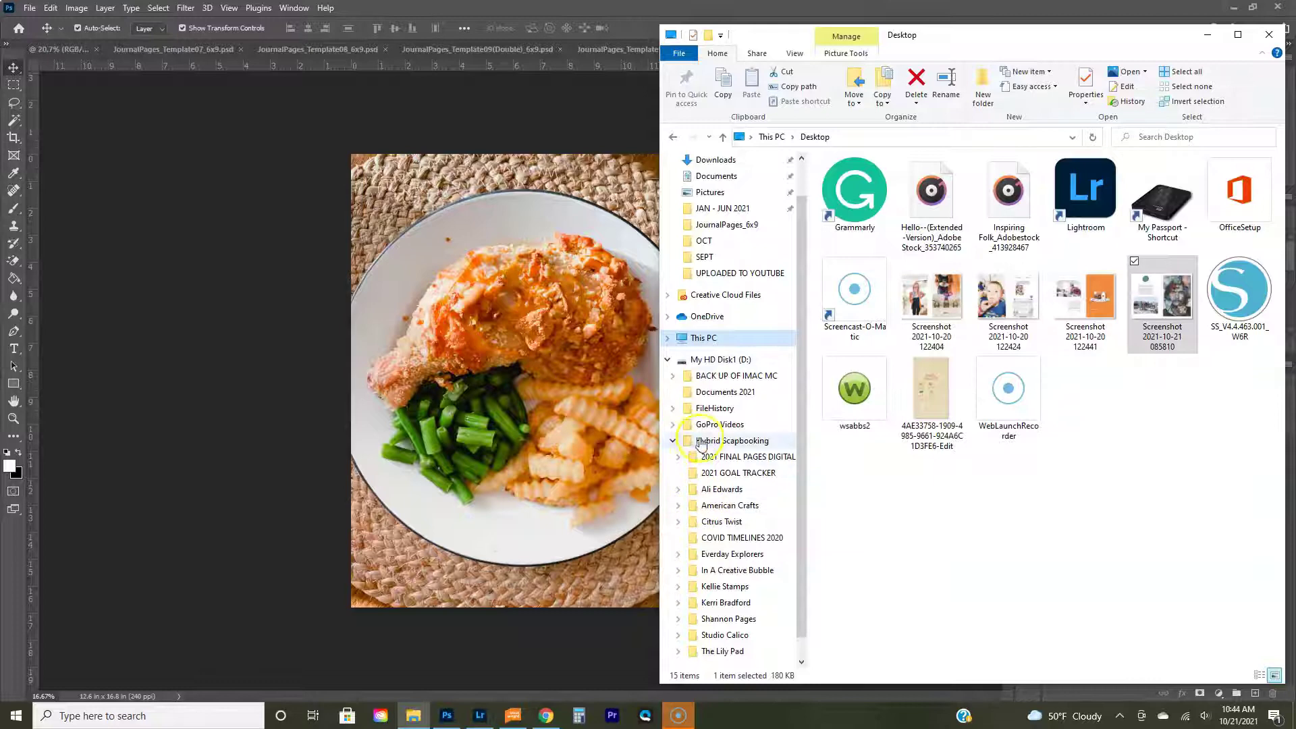
{"action": "left_click", "coordinate": [722, 488]}
{"action": "left_click", "coordinate": [545, 715]}
{"action": "left_click", "coordinate": [513, 717]}
{"action": "left_click", "coordinate": [490, 721]}
Step: Preview the bedroom, letter-board and Oreo photos, then send the Oreo photo to Photoshop
{"action": "left_click", "coordinate": [443, 635]}
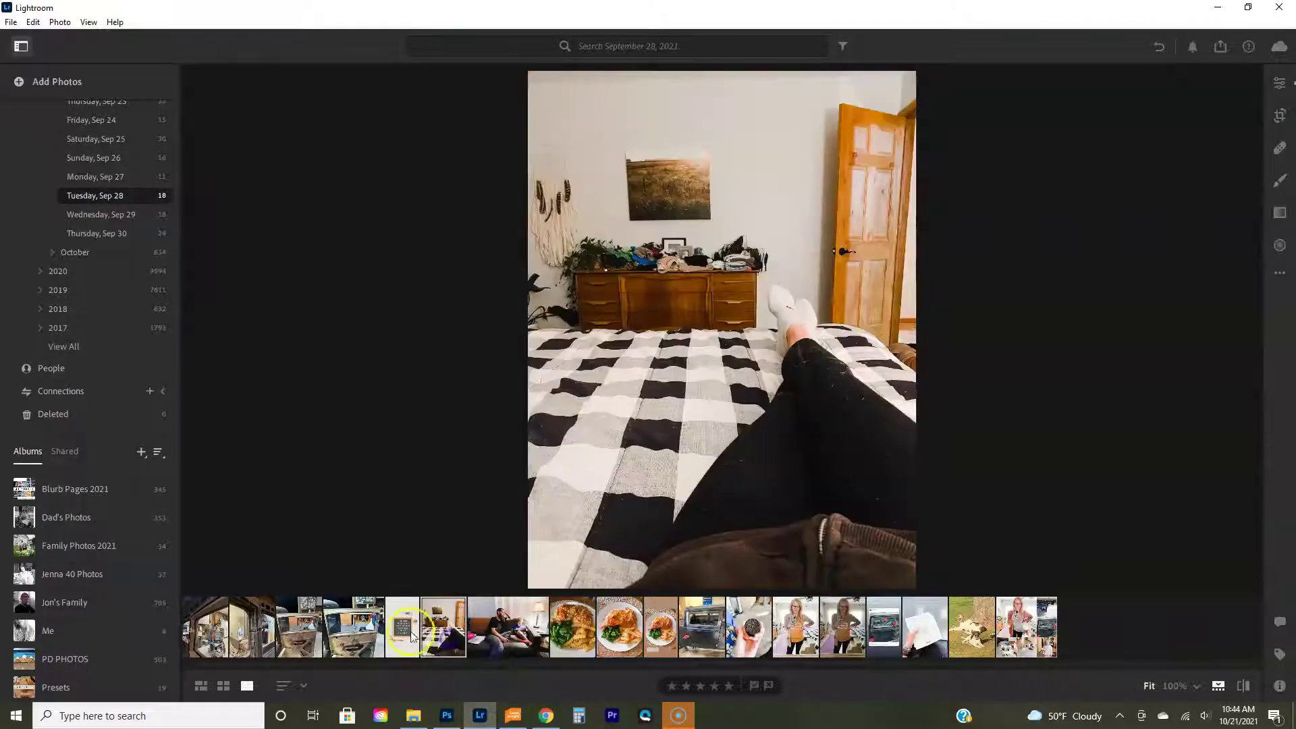
{"action": "left_click", "coordinate": [408, 637]}
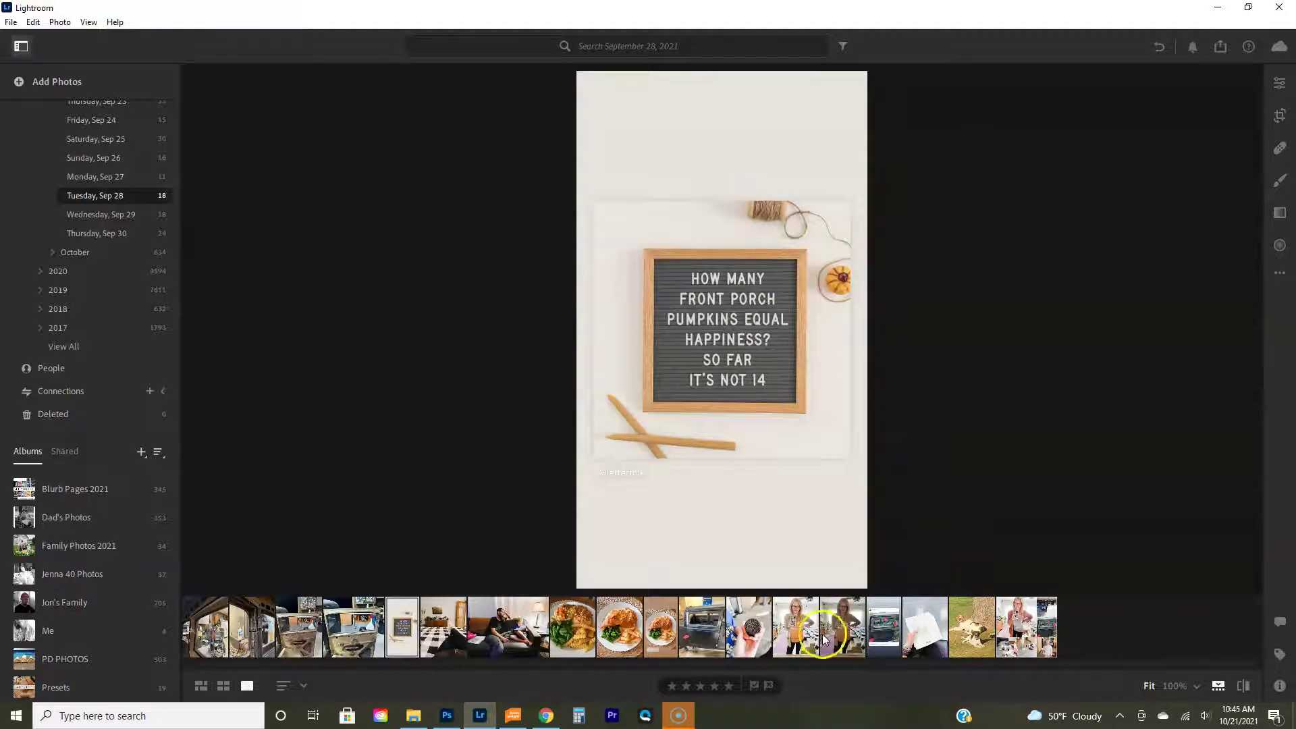
{"action": "left_click", "coordinate": [754, 637]}
{"action": "right_click", "coordinate": [753, 311]}
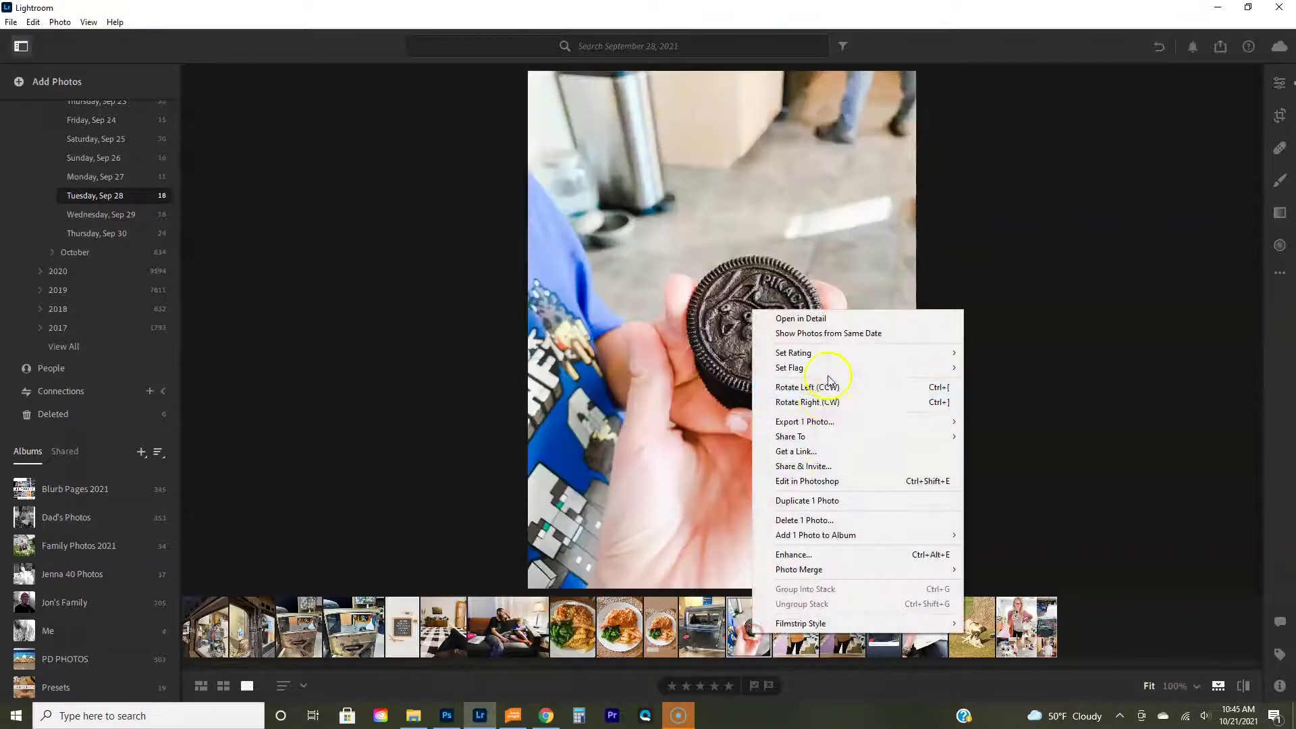
{"action": "left_click", "coordinate": [825, 481]}
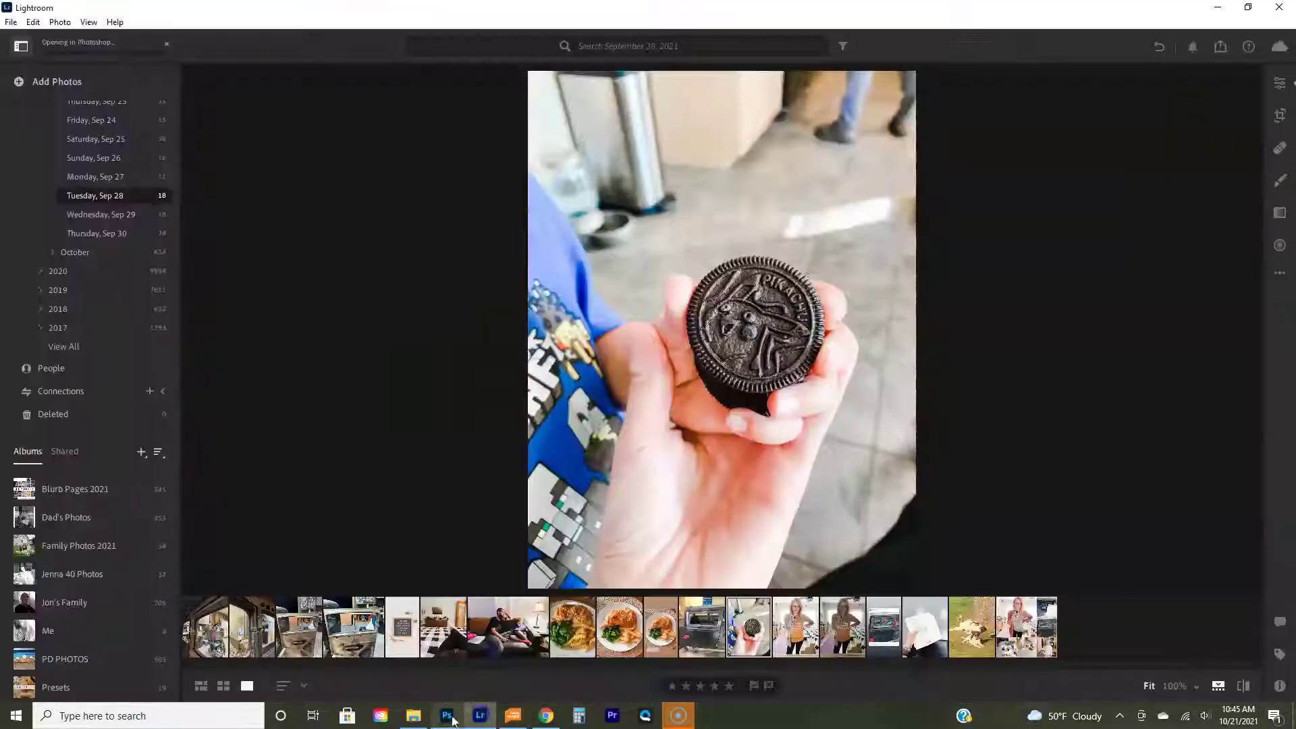
Step: Delete the girl photo layer from the Template07 journal page
{"action": "left_click", "coordinate": [447, 715]}
{"action": "left_click", "coordinate": [755, 47]}
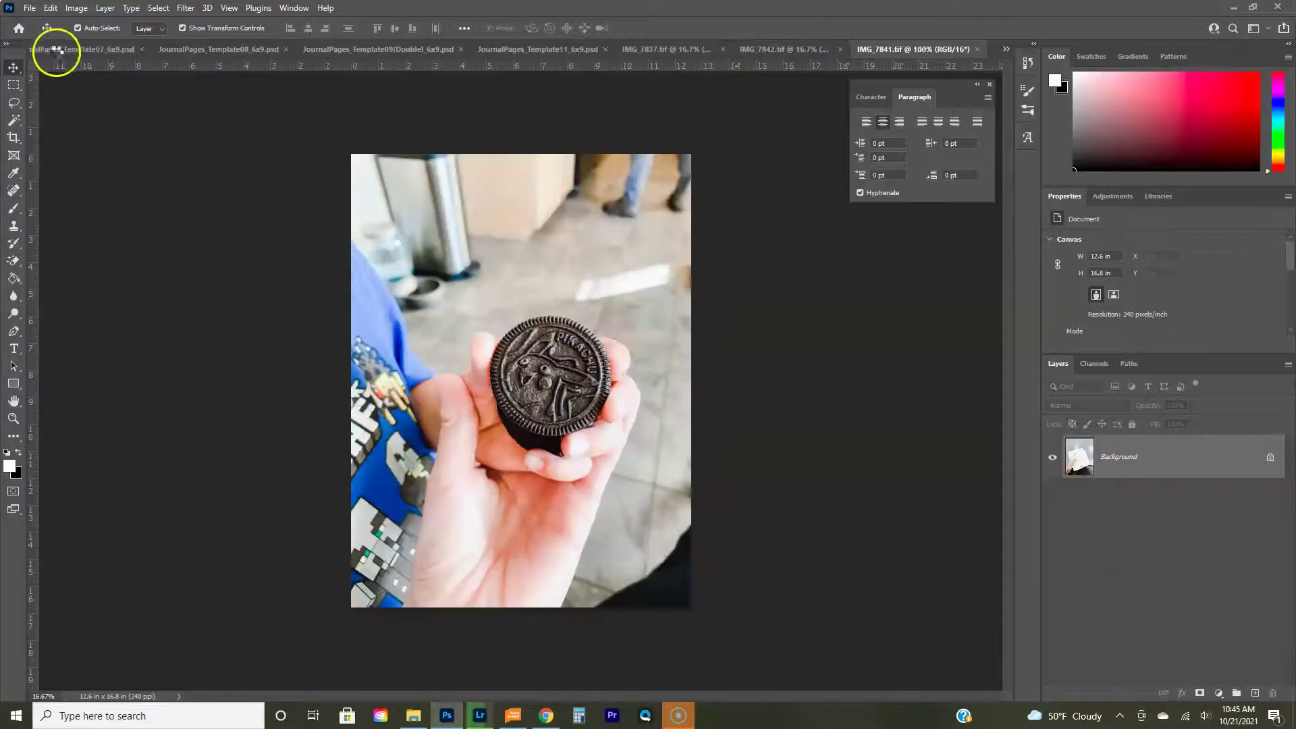
{"action": "left_click", "coordinate": [59, 54]}
{"action": "left_click", "coordinate": [1157, 588]}
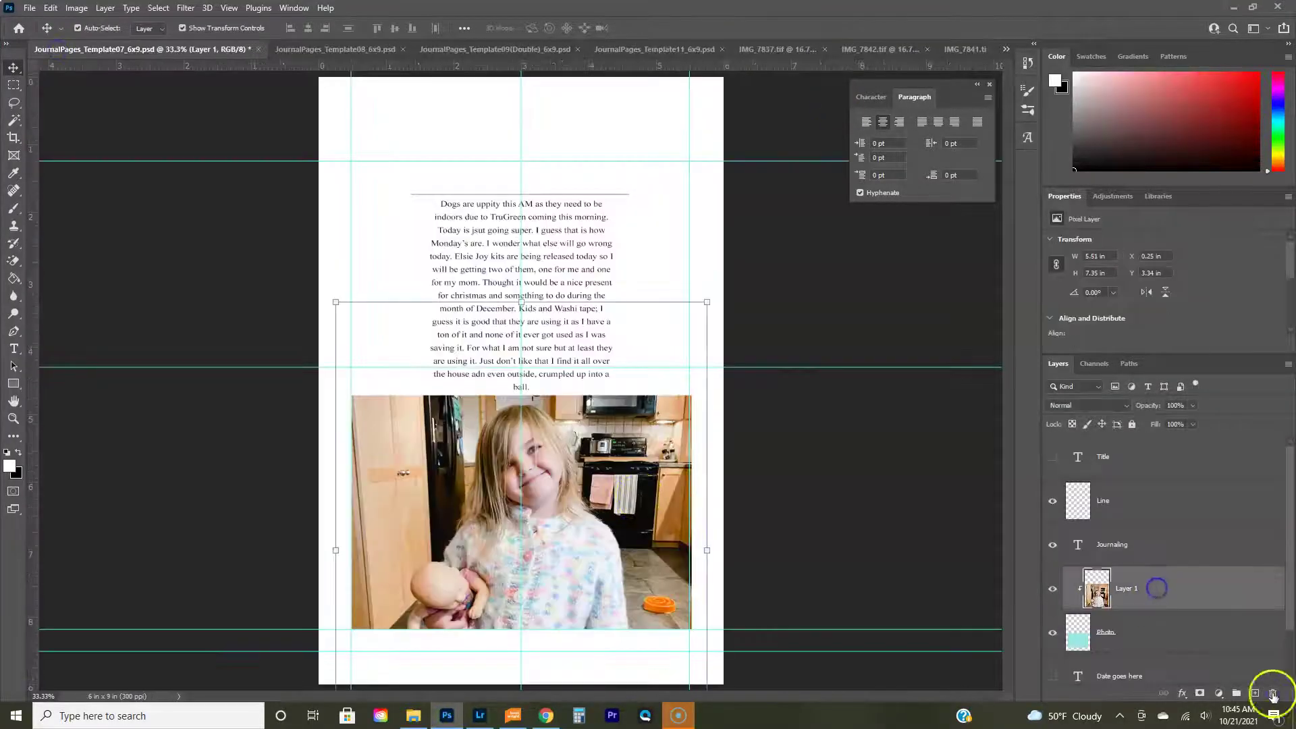
{"action": "left_click", "coordinate": [1273, 694]}
Step: Float the Oreo image in its own window beside the Template11 journal page
{"action": "left_click", "coordinate": [776, 50]}
{"action": "left_click", "coordinate": [860, 47]}
{"action": "left_click_drag", "start_coordinate": [945, 52], "coordinate": [550, 196]}
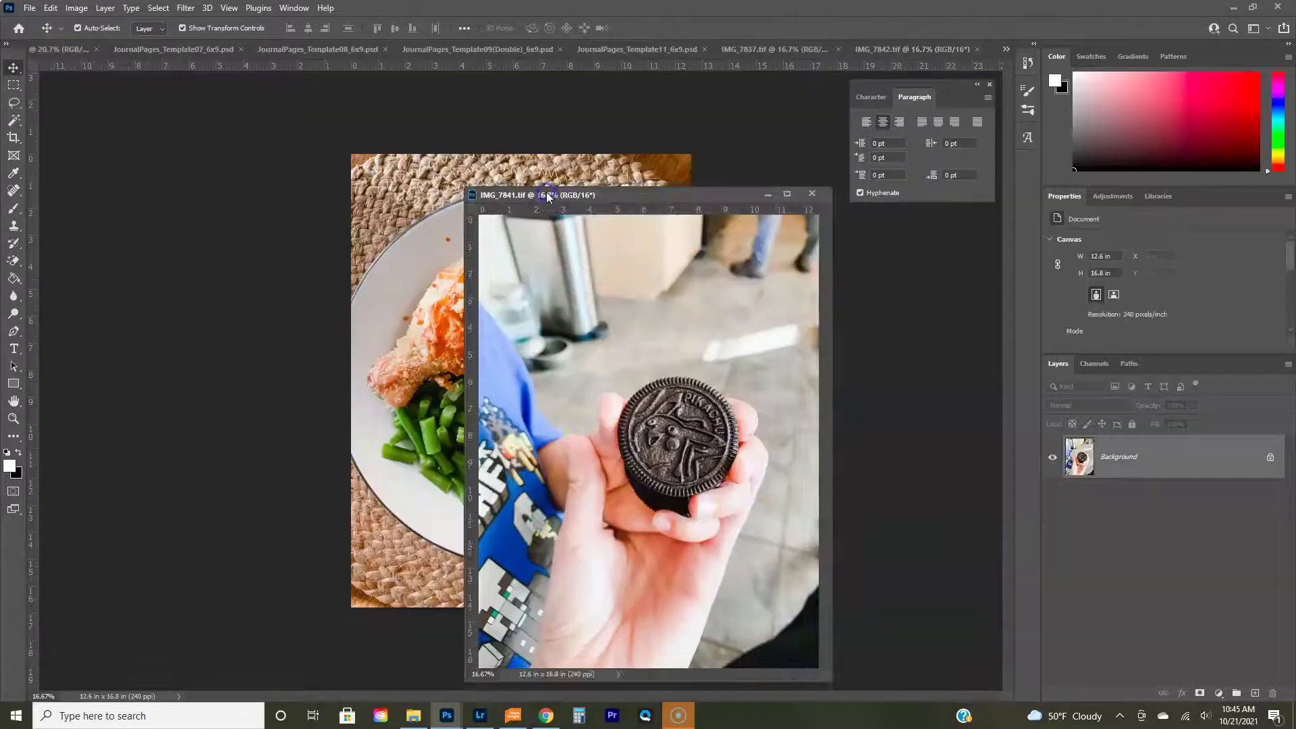
{"action": "left_click", "coordinate": [40, 52]}
{"action": "left_click", "coordinate": [223, 49]}
{"action": "left_click", "coordinate": [455, 49]}
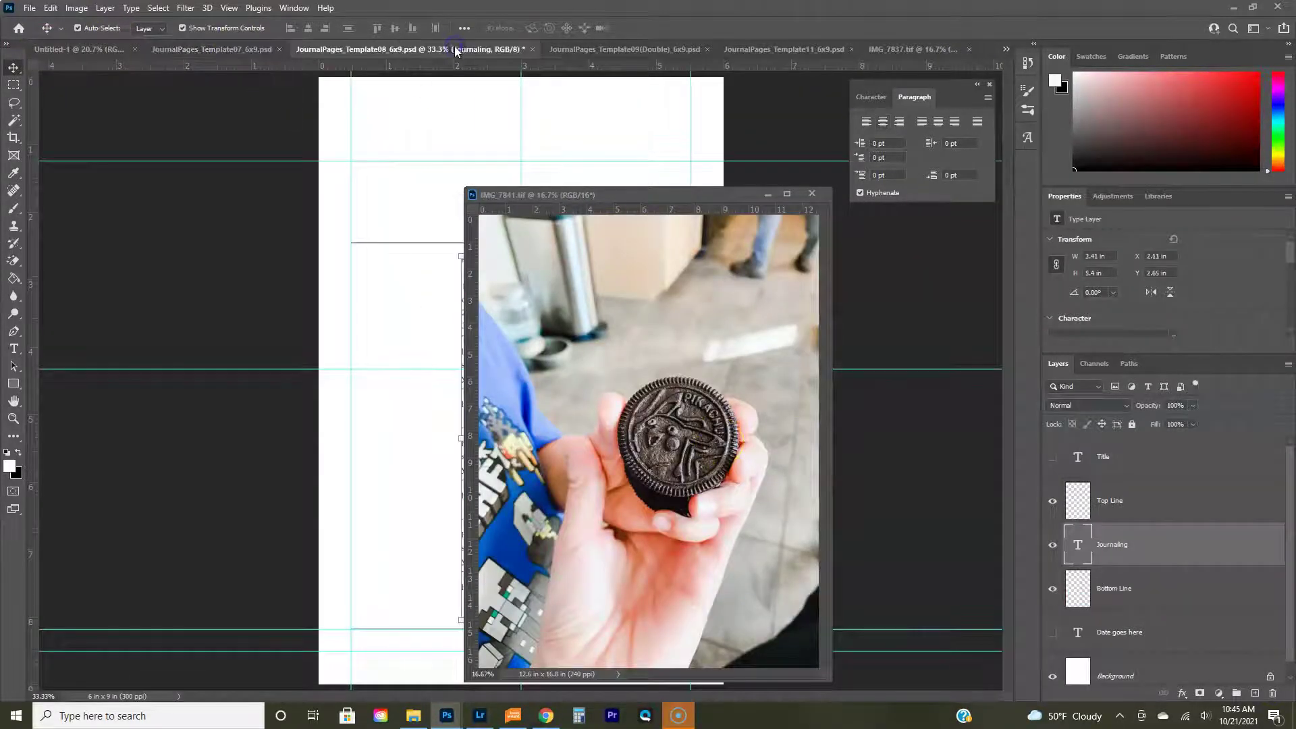
{"action": "left_click", "coordinate": [611, 49]}
{"action": "left_click_drag", "start_coordinate": [628, 197], "coordinate": [882, 182]}
{"action": "left_click", "coordinate": [797, 50]}
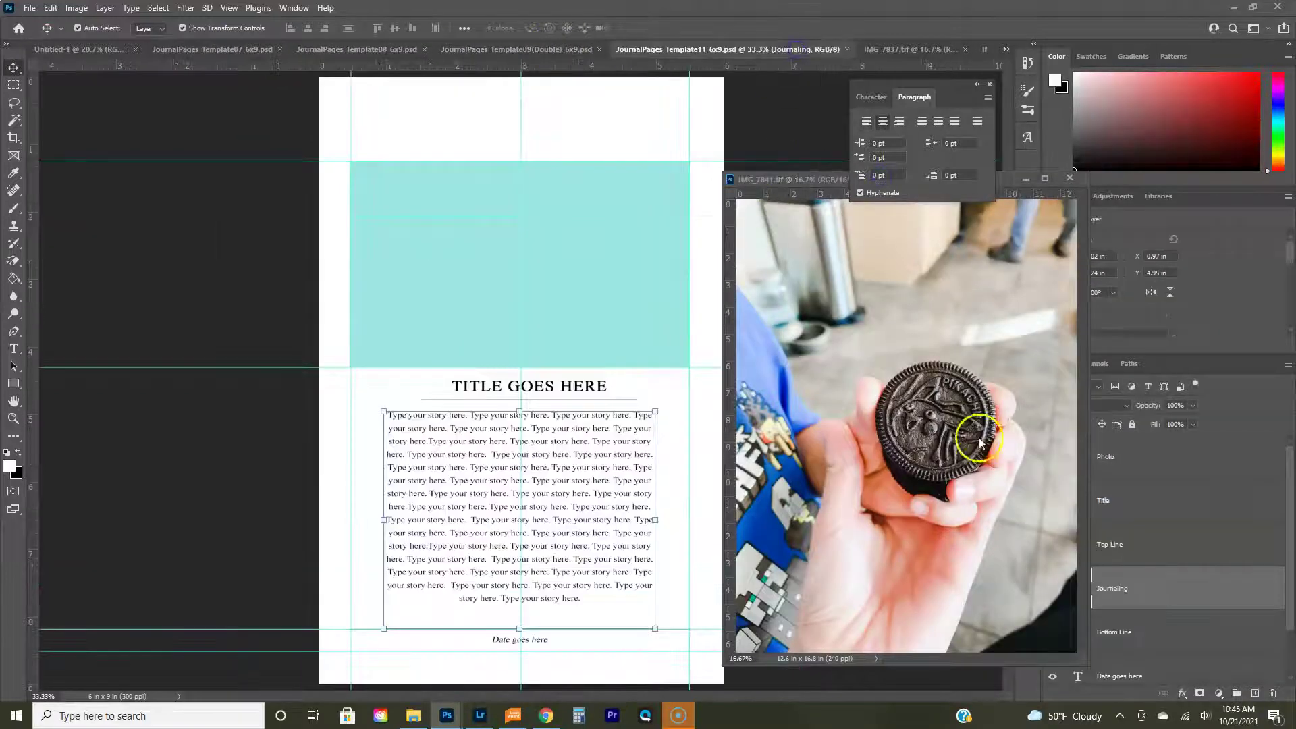
Step: Copy the Oreo photo onto Template11 and scale it to about half size over the page
{"action": "left_click_drag", "start_coordinate": [890, 422], "coordinate": [420, 449]}
{"action": "key", "text": "ctrl+0"}
{"action": "left_click_drag", "start_coordinate": [376, 89], "coordinate": [515, 343]}
{"action": "left_click_drag", "start_coordinate": [594, 423], "coordinate": [482, 310]}
{"action": "key", "text": "Return"}
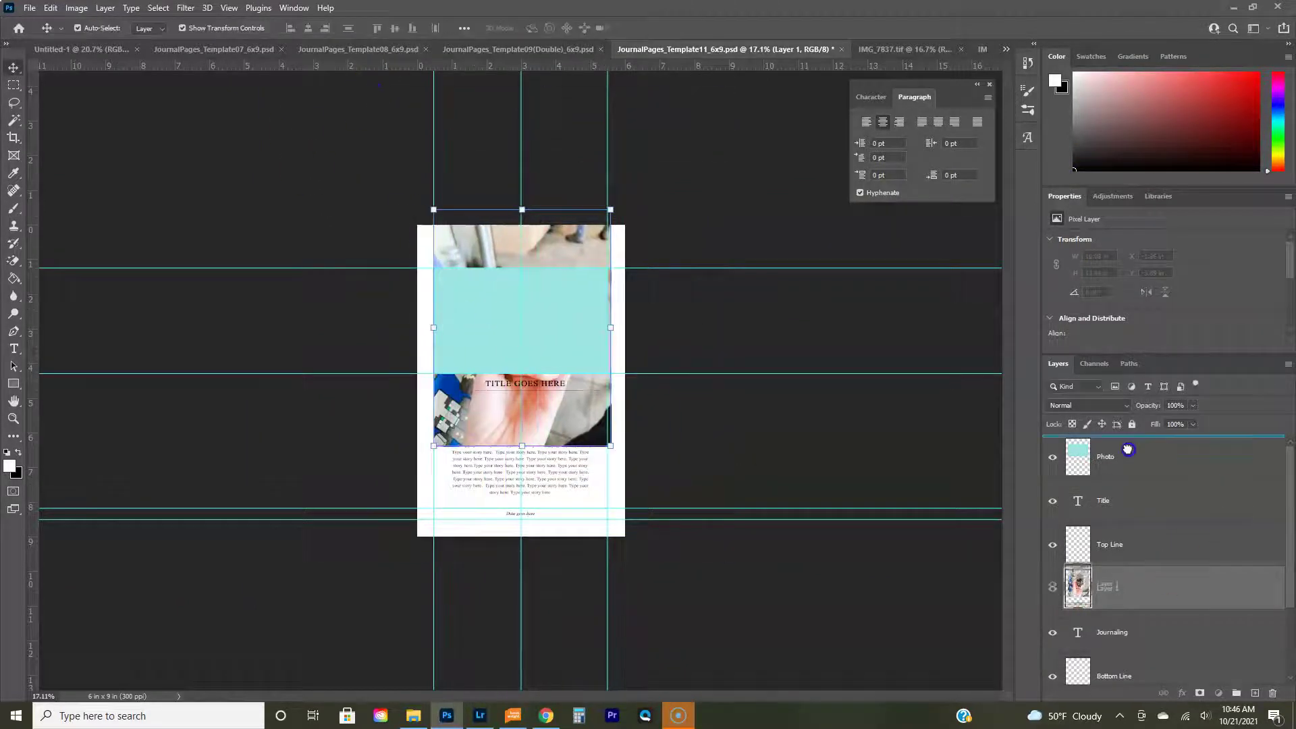
Step: Move the Oreo layer above the Photo placeholder, clip it in, and nudge it upward
{"action": "left_click_drag", "start_coordinate": [1107, 588], "coordinate": [1129, 453]}
{"action": "left_click", "coordinate": [1125, 475], "text": "alt"}
{"action": "left_click_drag", "start_coordinate": [554, 329], "coordinate": [552, 315]}
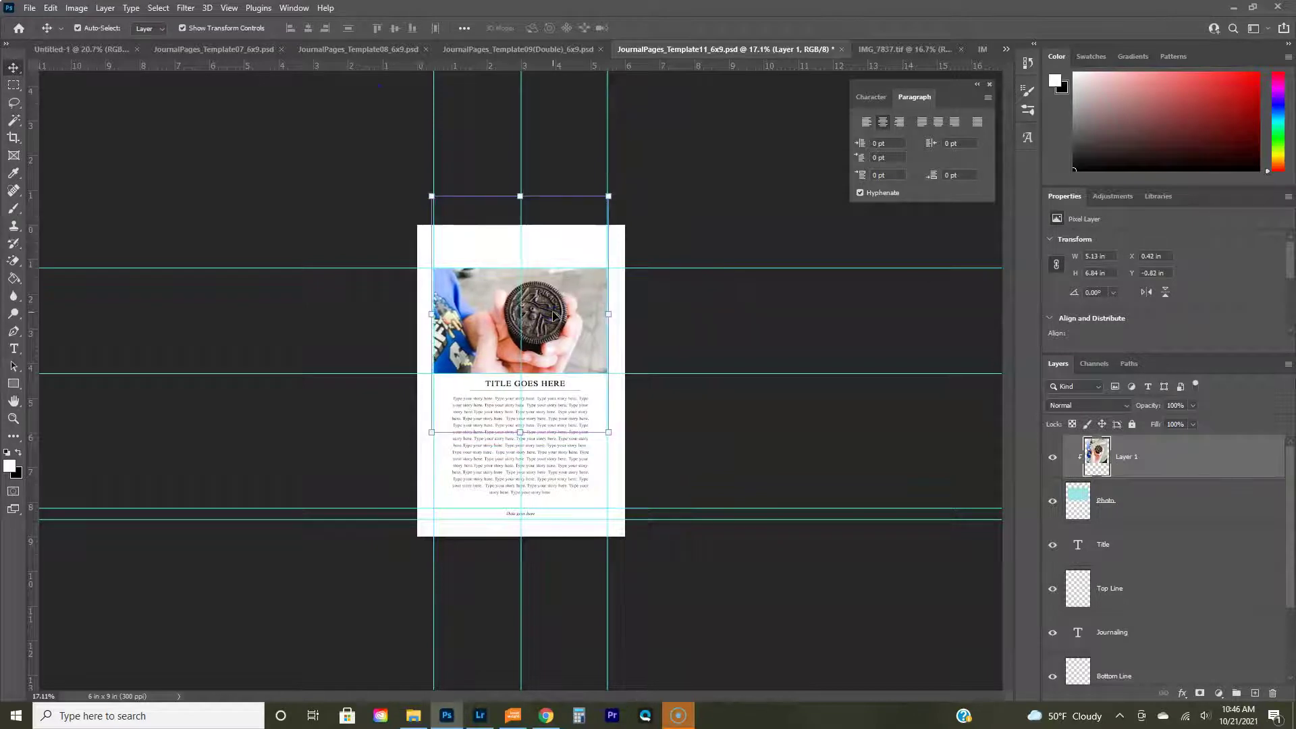
{"action": "scroll", "coordinate": [592, 408], "scroll_direction": "up", "scroll_amount": 8}
{"action": "left_click", "coordinate": [492, 384]}
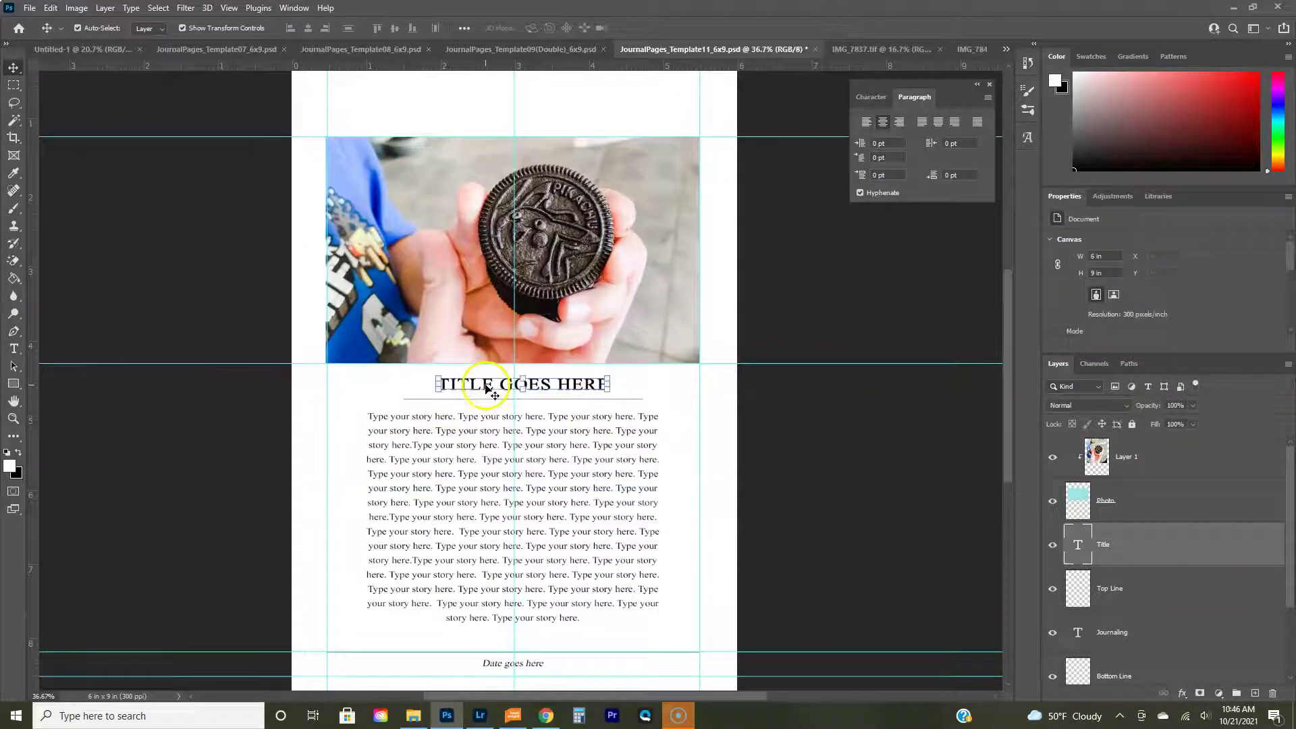
Step: Change the page title to 'September 28, 2021'
{"action": "scroll", "coordinate": [1057, 495], "scroll_direction": "down", "scroll_amount": 2}
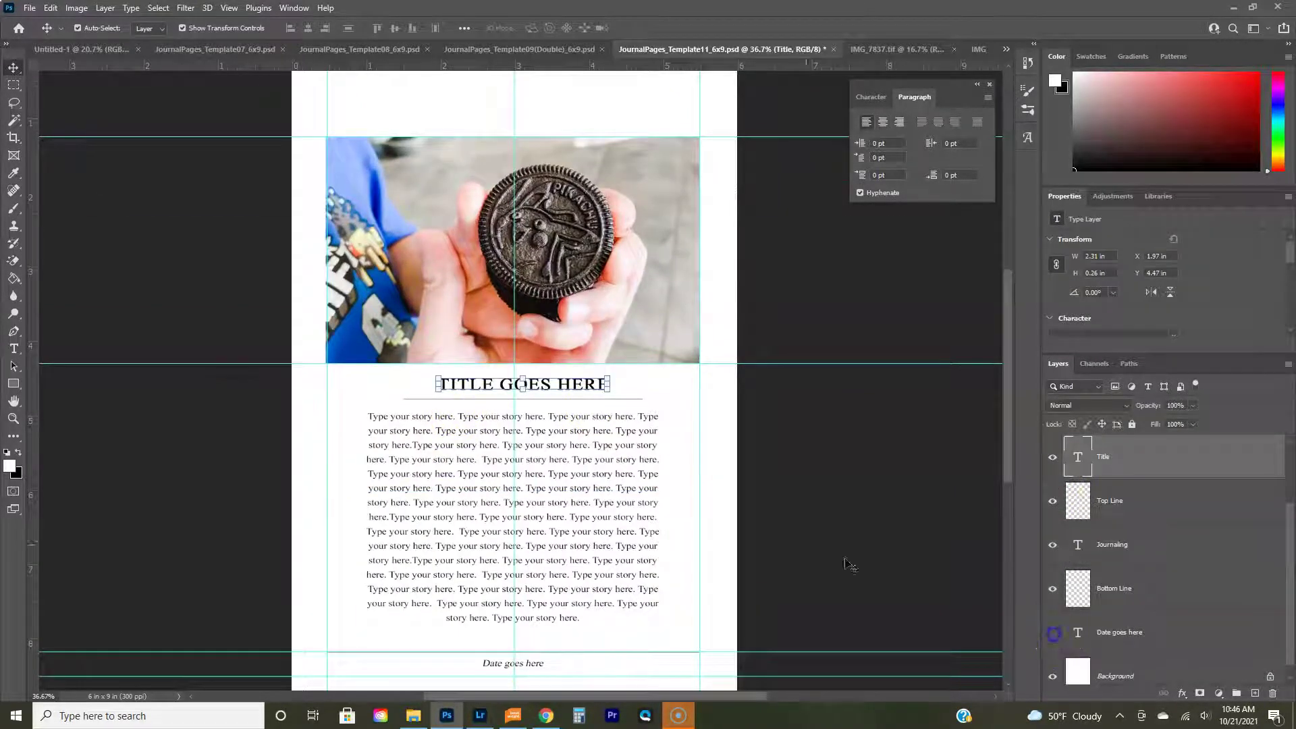
{"action": "double_click", "coordinate": [548, 387]}
{"action": "type", "text": "September 28, 2021"}
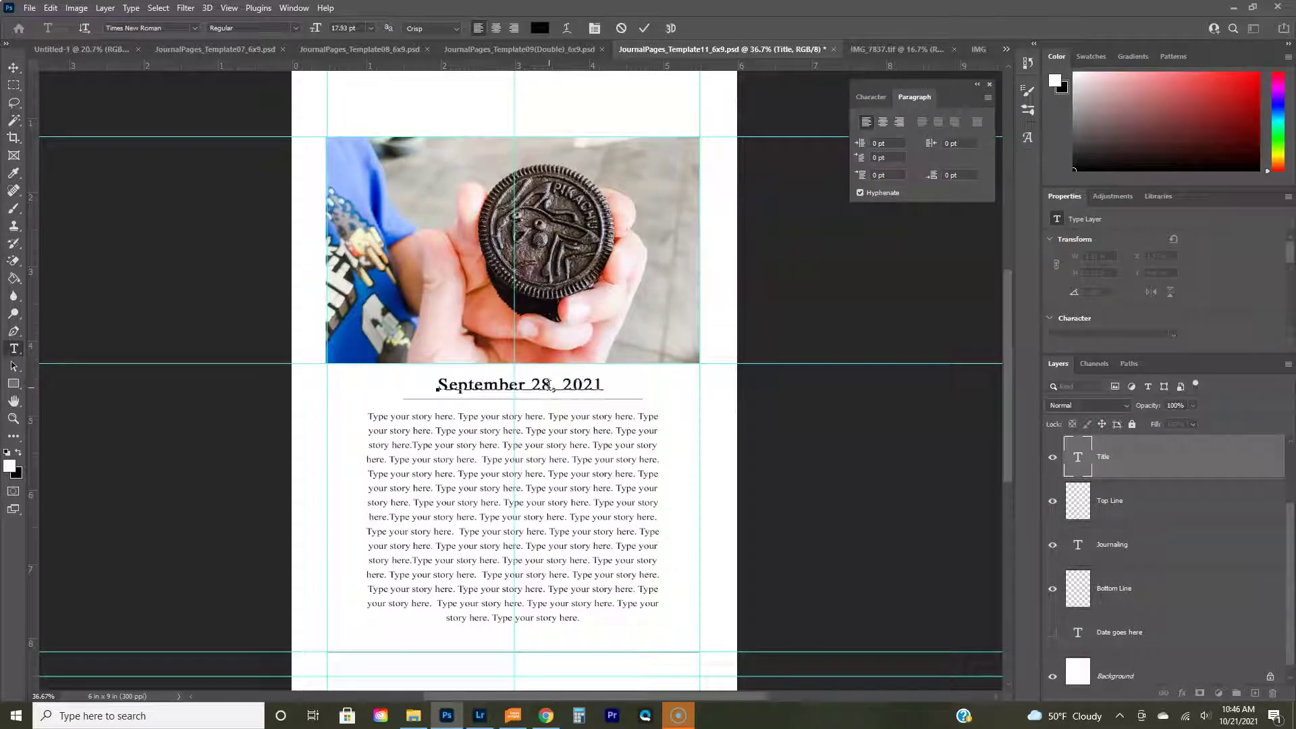
Step: Delete all the placeholder journaling text from the story box
{"action": "left_click", "coordinate": [480, 417]}
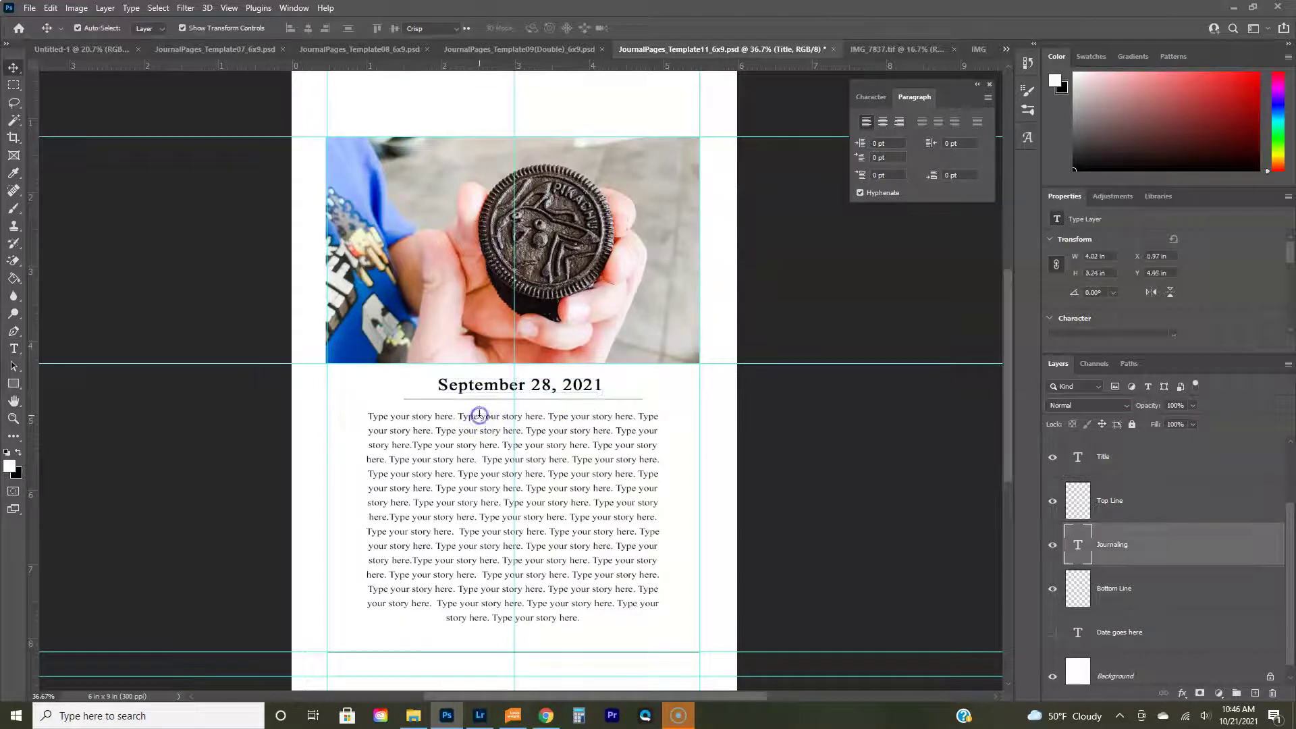
{"action": "key", "text": "ctrl+a"}
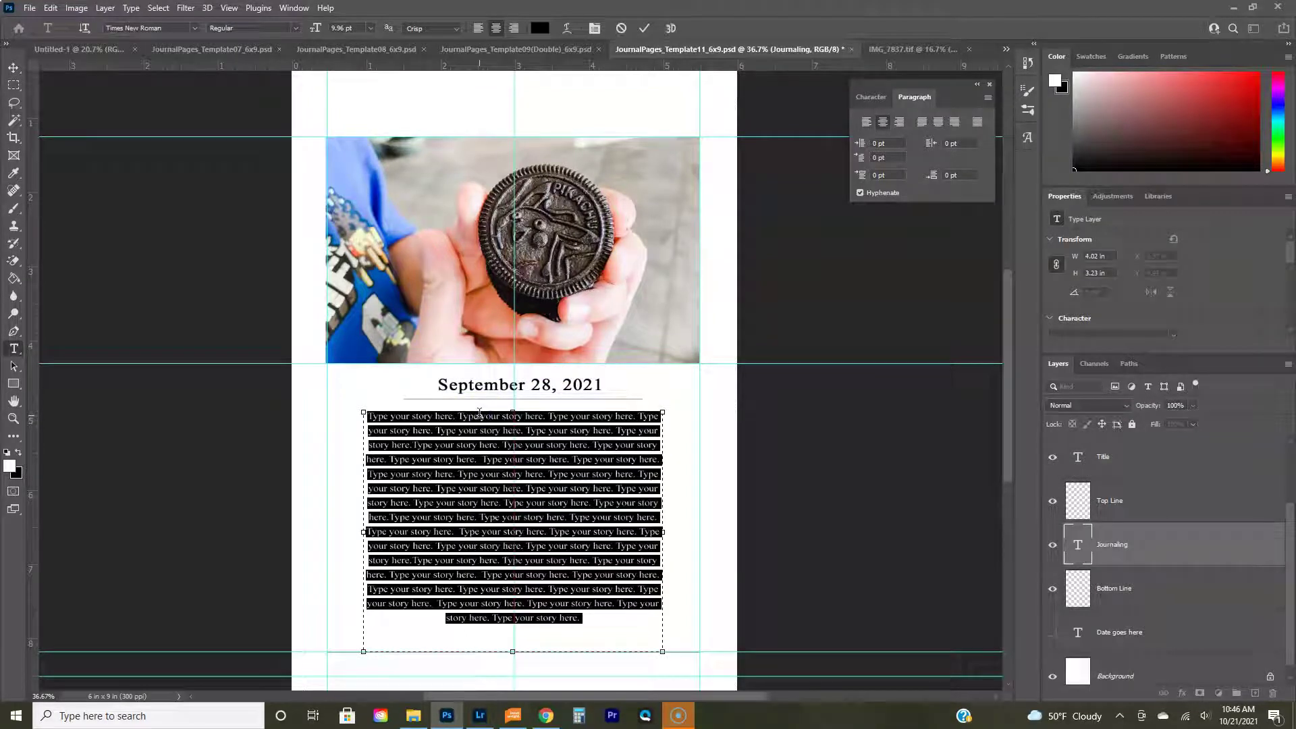
{"action": "key", "text": "BackSpace"}
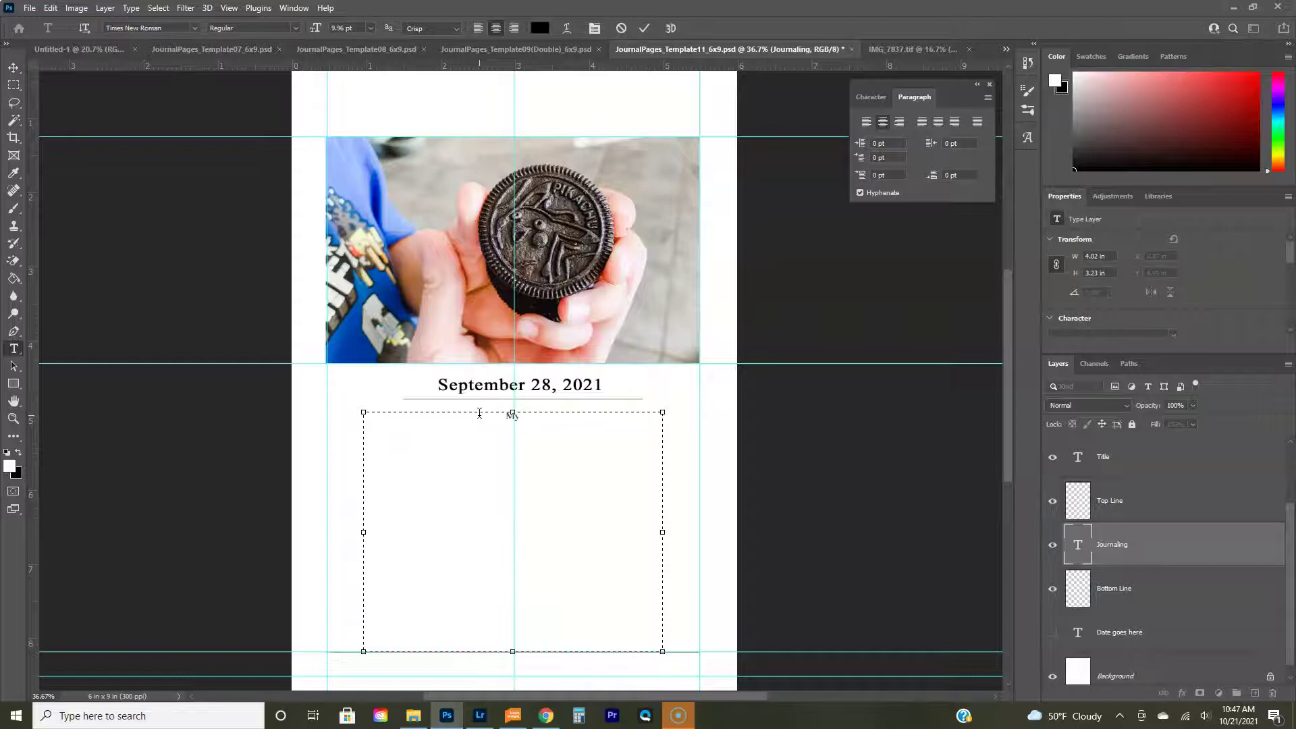
{"action": "scroll", "coordinate": [479, 414], "scroll_direction": "up", "scroll_amount": 5}
Step: Begin the entry about the Hobonichi order arriving and its pens, correcting 'BLue'
{"action": "key", "text": "alt+space"}
{"action": "type", "text": "My"}
{"action": "left_click", "coordinate": [574, 414]}
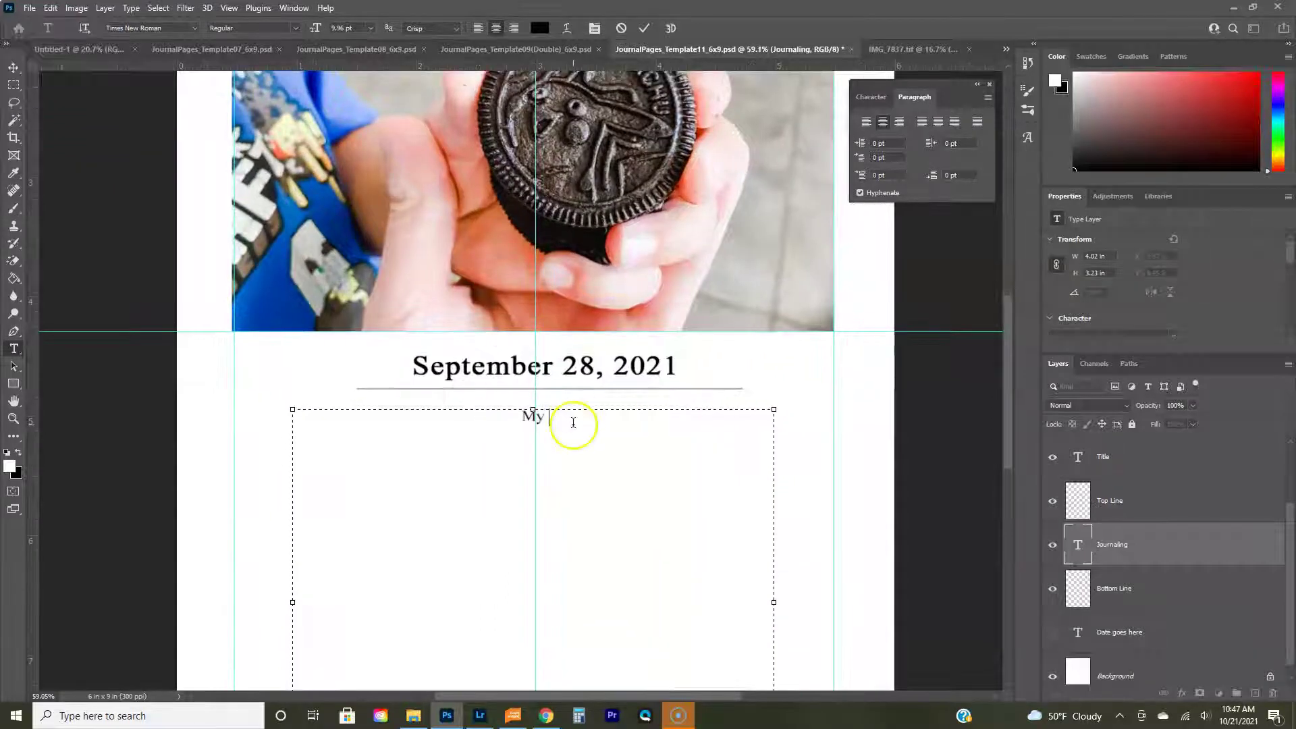
{"action": "type", "text": "Hobonichi order"}
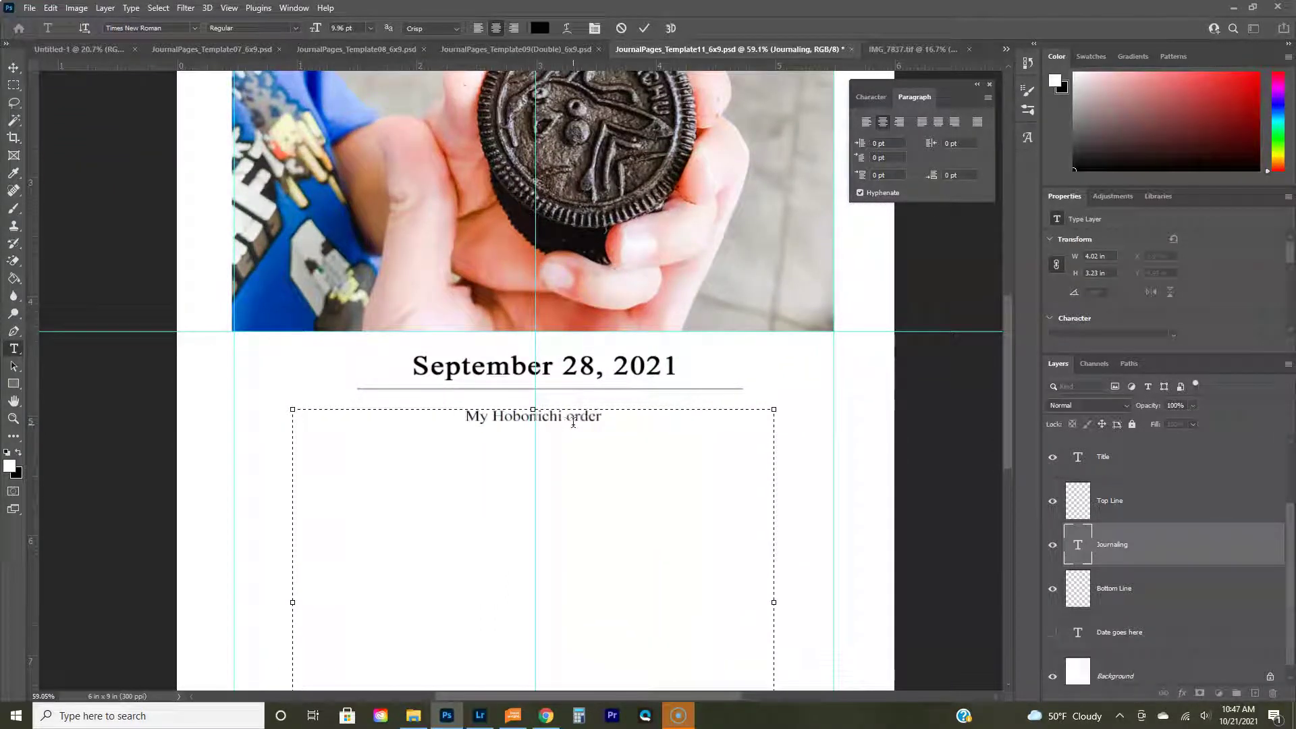
{"action": "type", "text": " can in today! I fogot how much I love the pens that come "}
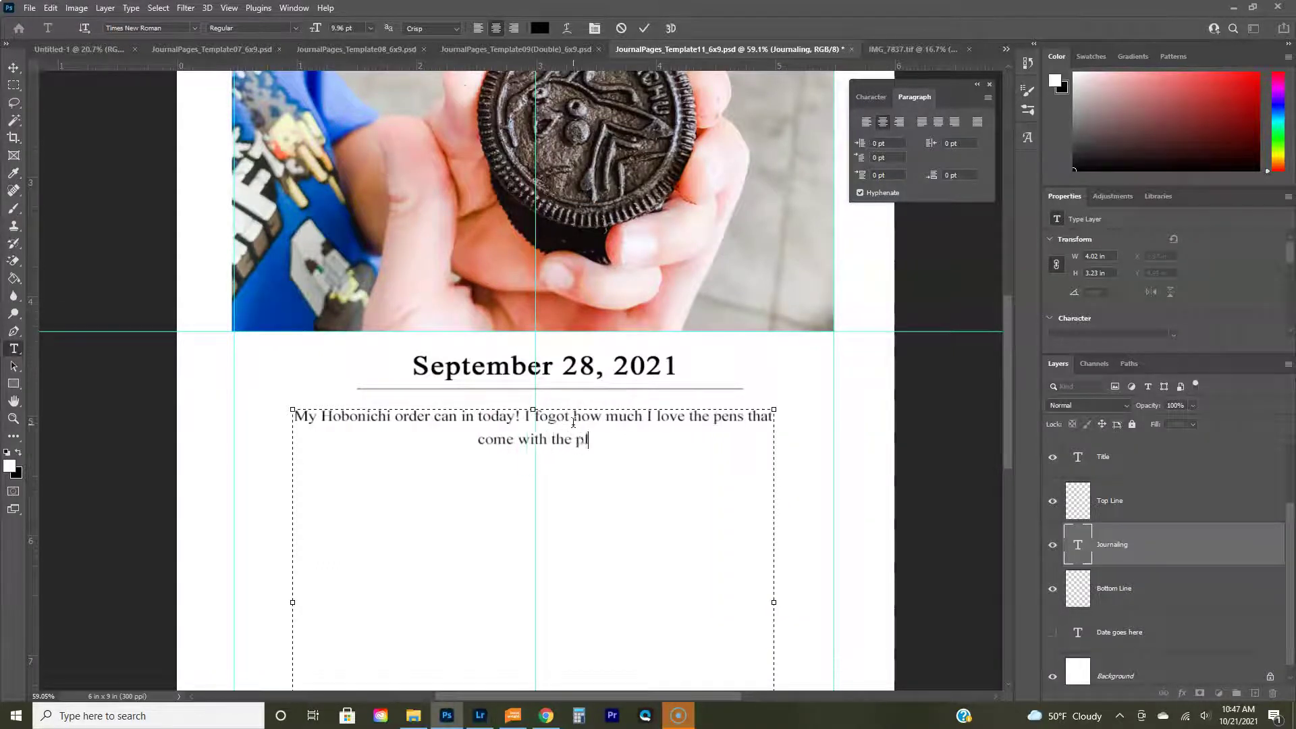
{"action": "type", "text": "with the planners. I will have to g"}
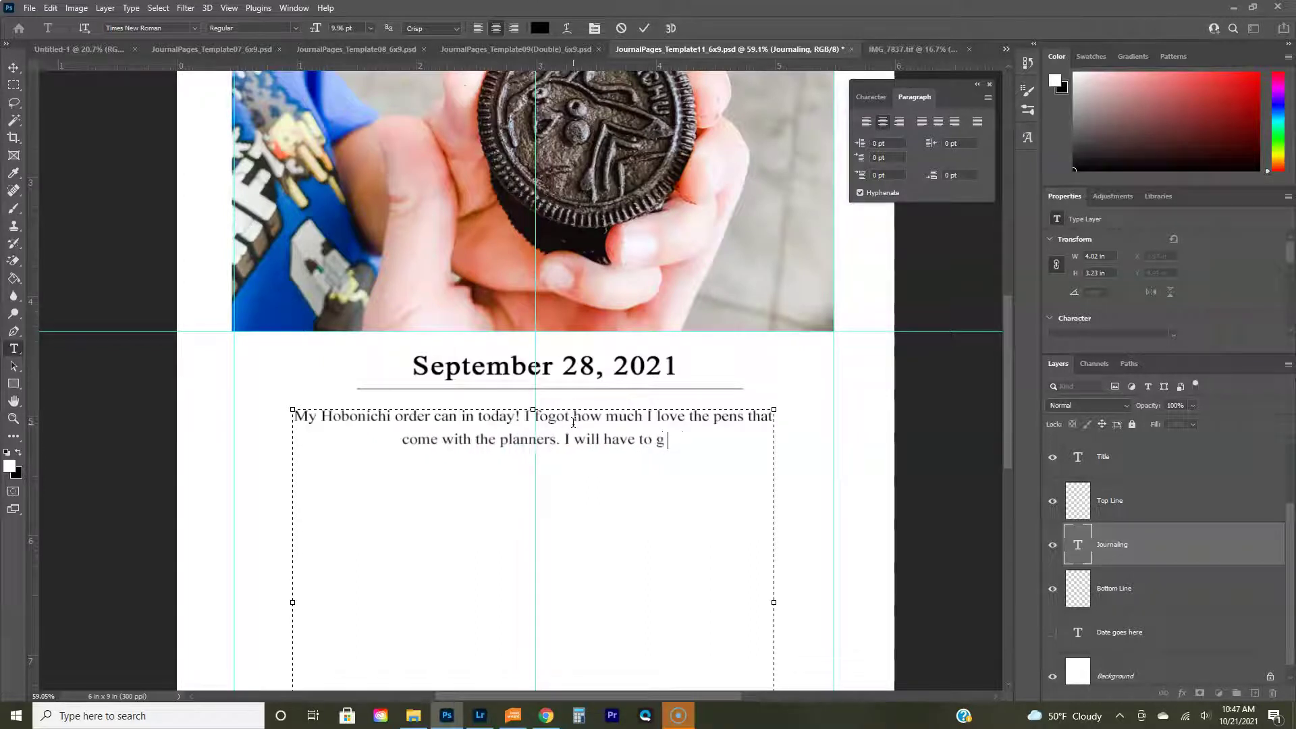
{"action": "type", "text": "et more refills for the colors"}
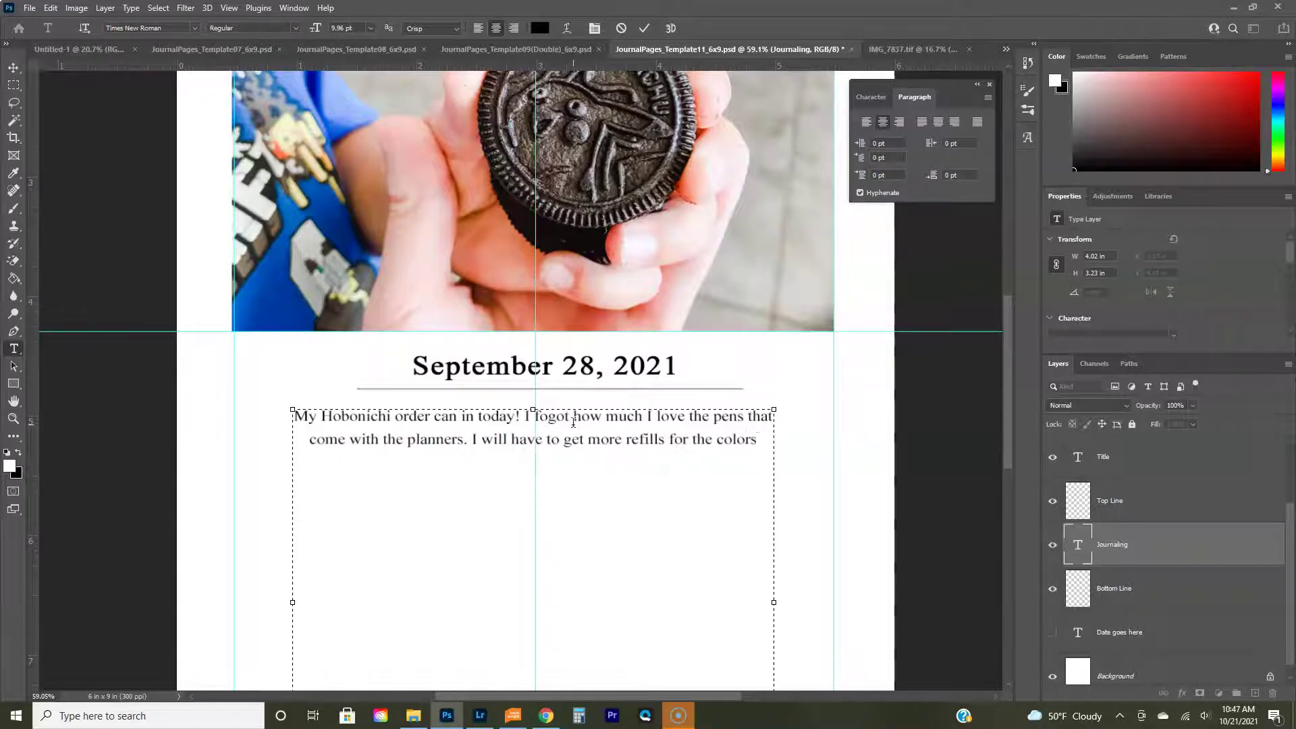
{"action": "type", "text": ". Most ly the BLACK color as I will not use the Red or BLue as must."}
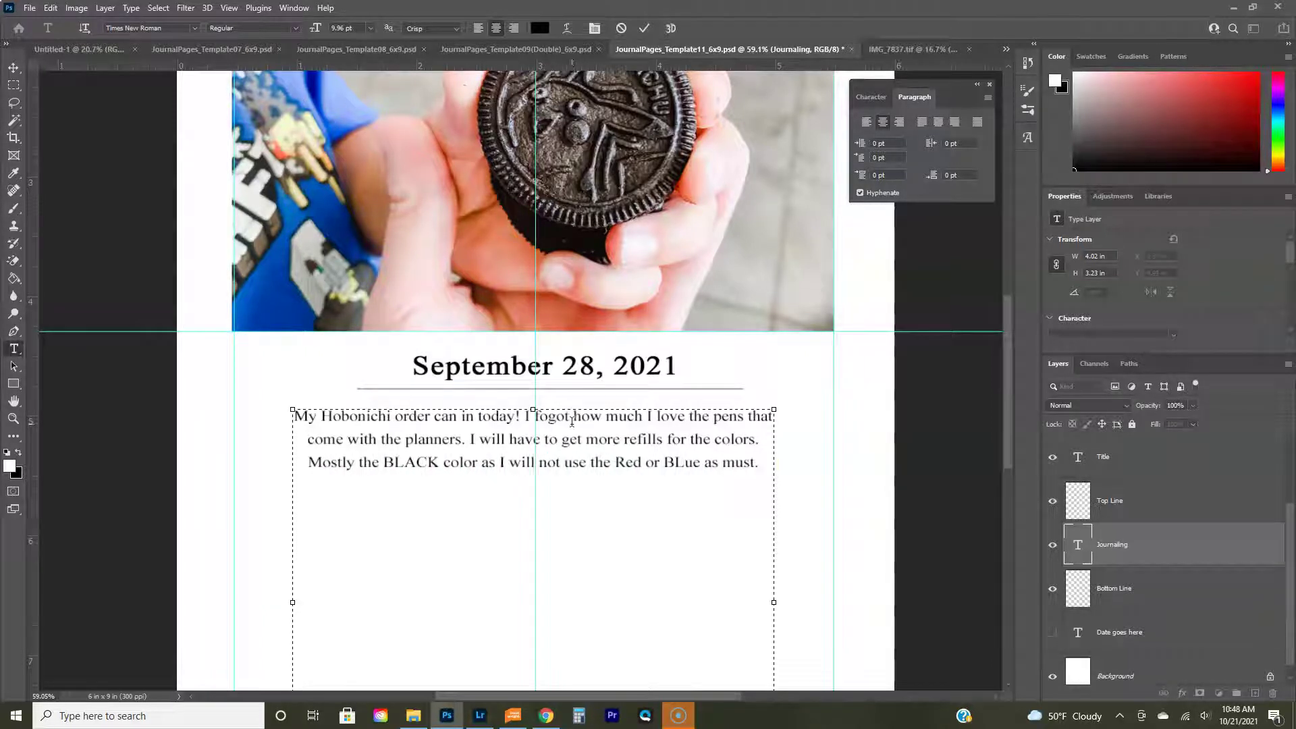
{"action": "type", "text": "ch"}
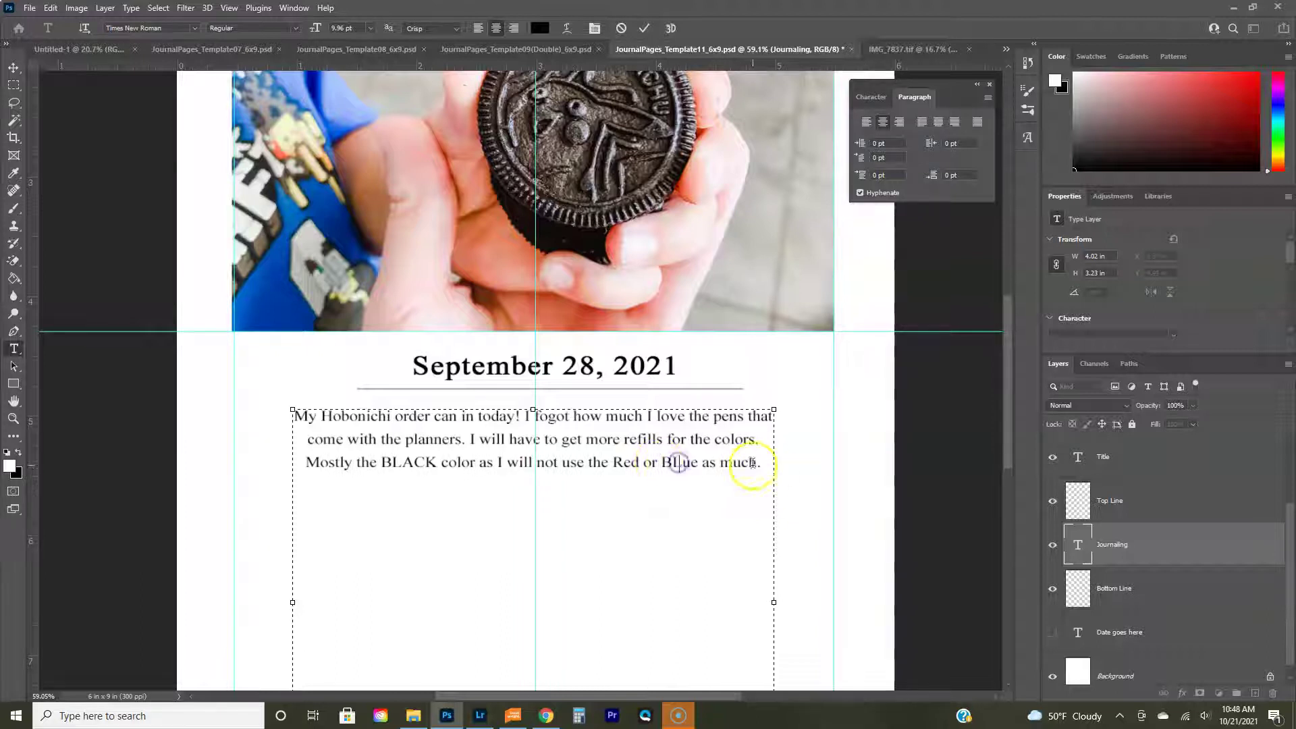
{"action": "key", "text": "BackSpace"}
{"action": "type", "text": "l"}
{"action": "left_click", "coordinate": [763, 466]}
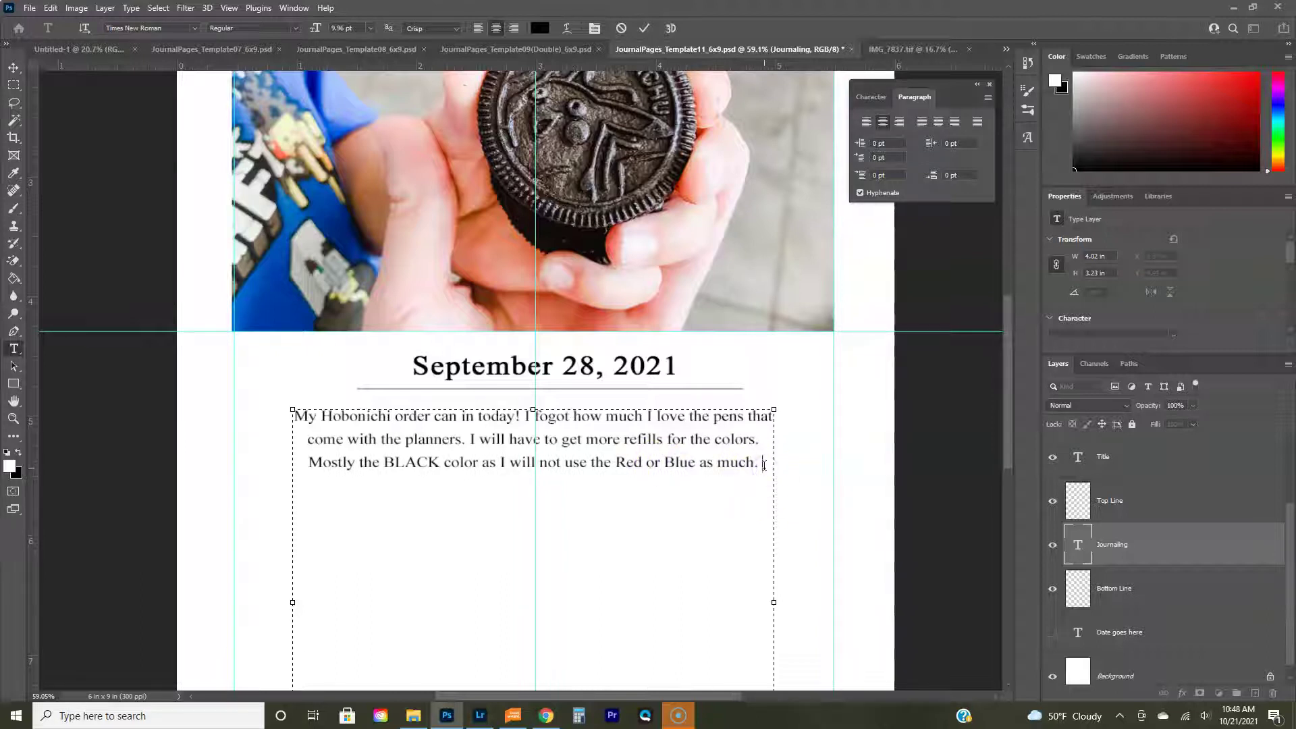
Step: Continue the entry about planning minimal stickers and drawings and the busy work day
{"action": "type", "text": ". Watching Lindsay Scribles f"}
{"action": "key", "text": "BackSpace"}
{"action": "key", "text": "BackSpace"}
{"action": "key", "text": "BackSpace"}
{"action": "key", "text": "BackSpace"}
{"action": "key", "text": "BackSpace"}
{"action": "type", "text": "bles so that I can figure out how"}
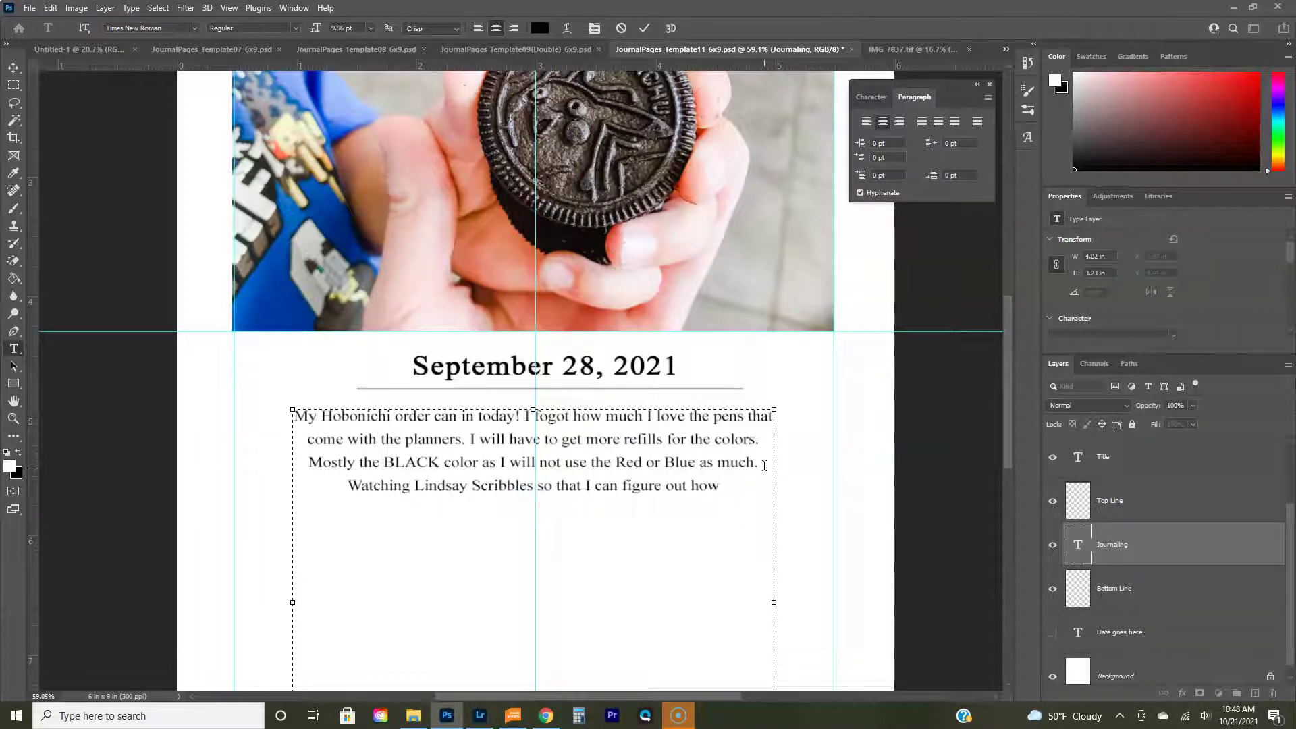
{"action": "type", "text": " I want to use my weeks for 2022."}
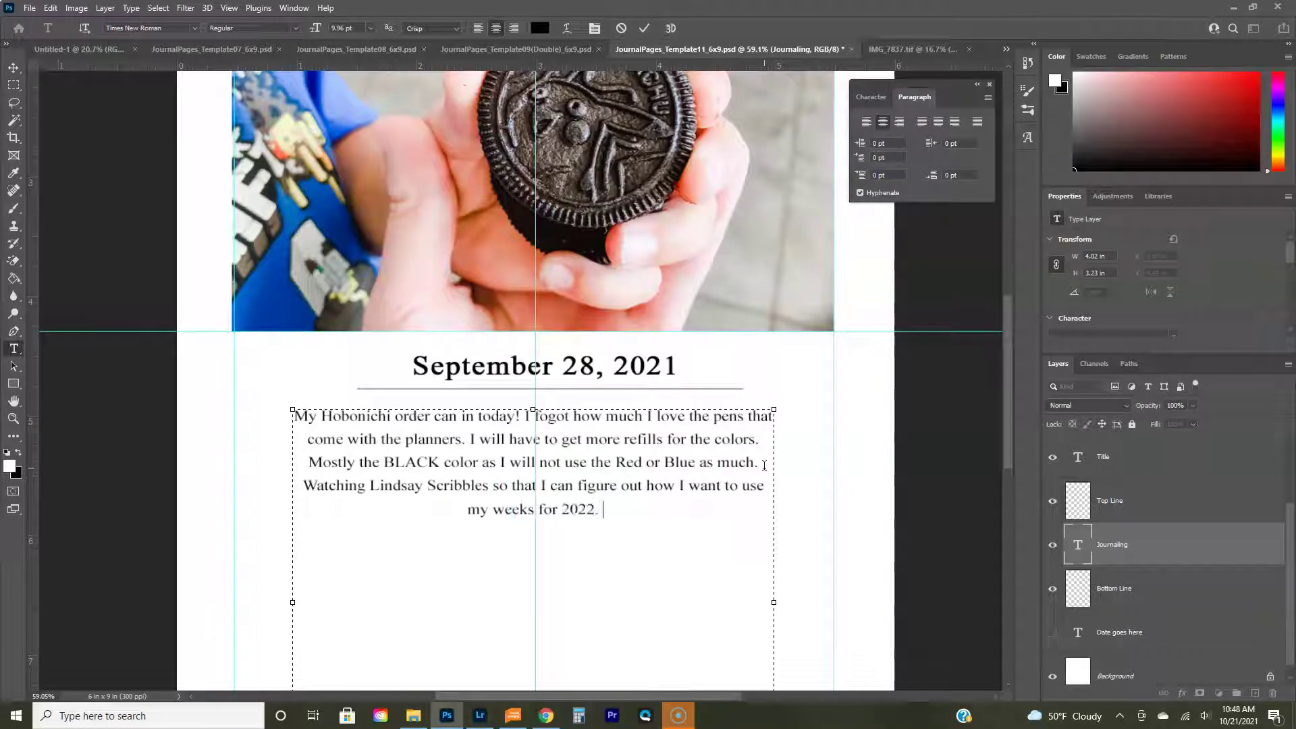
{"action": "type", "text": "I think a "}
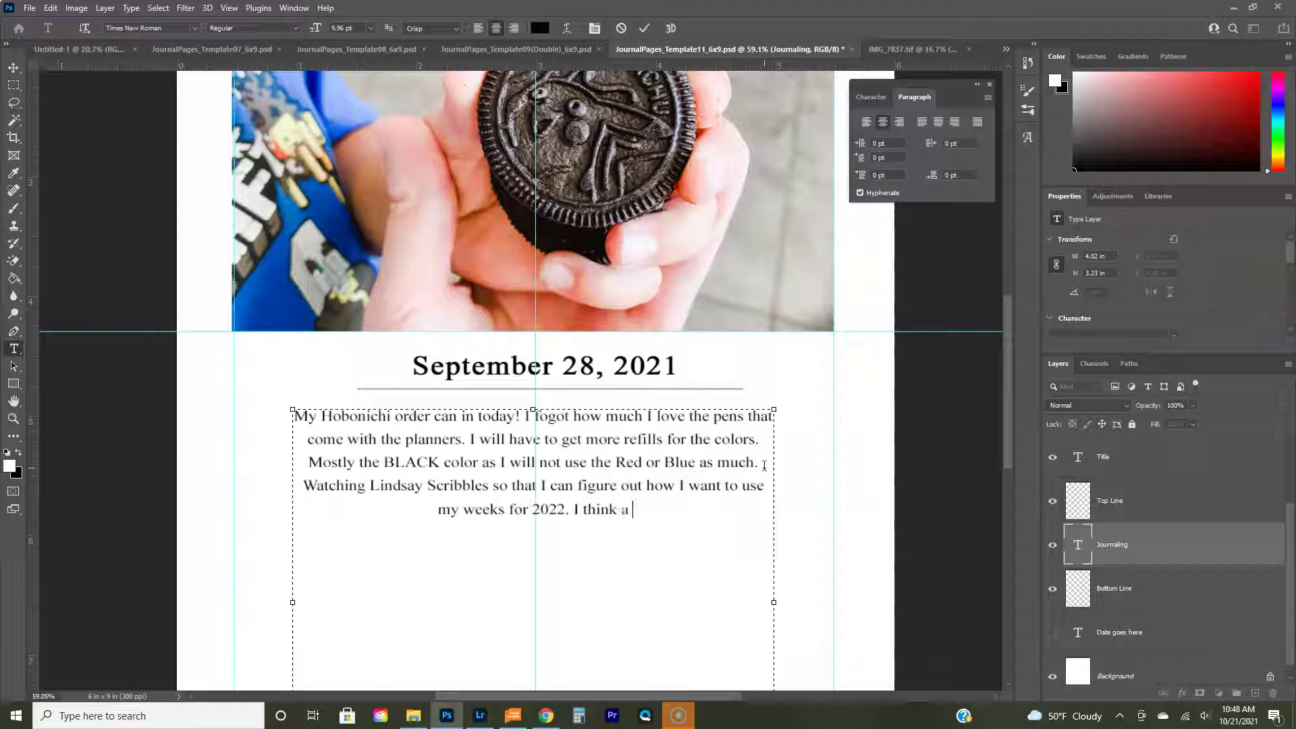
{"action": "type", "text": "minimal stickers"}
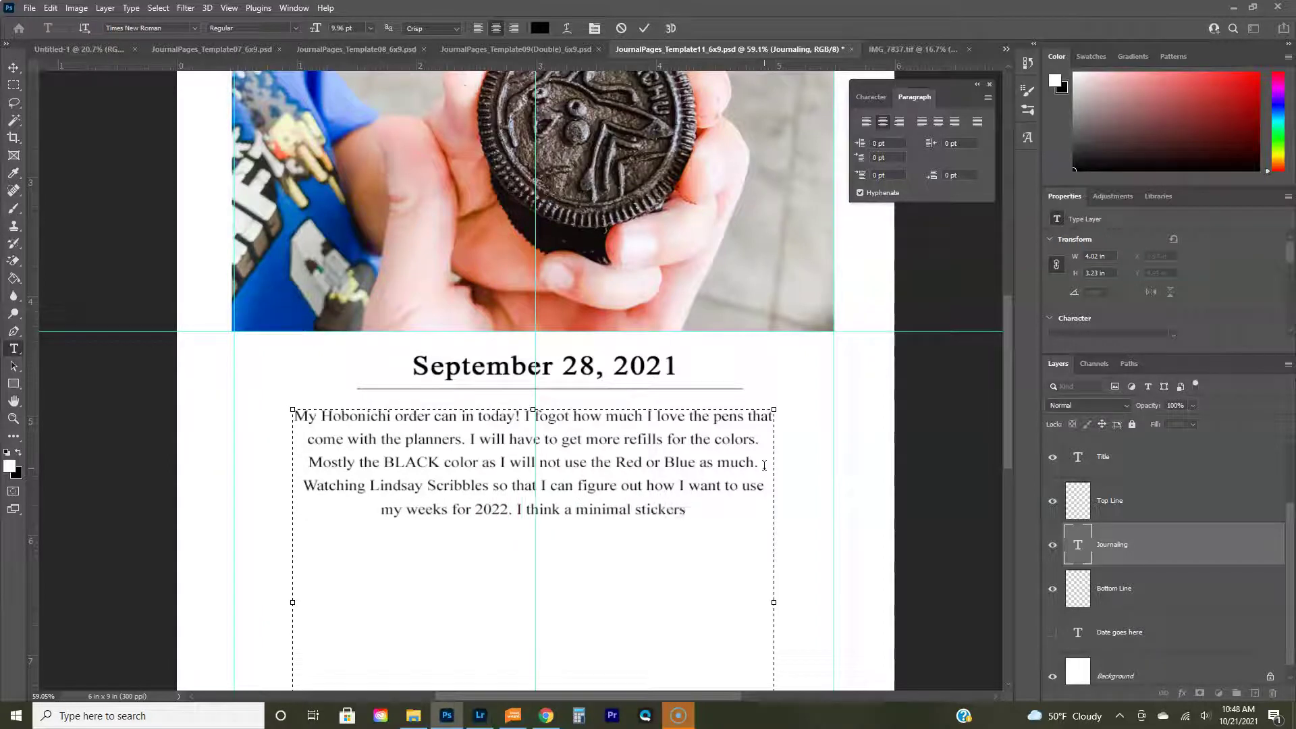
{"action": "type", "text": " and drawing w"}
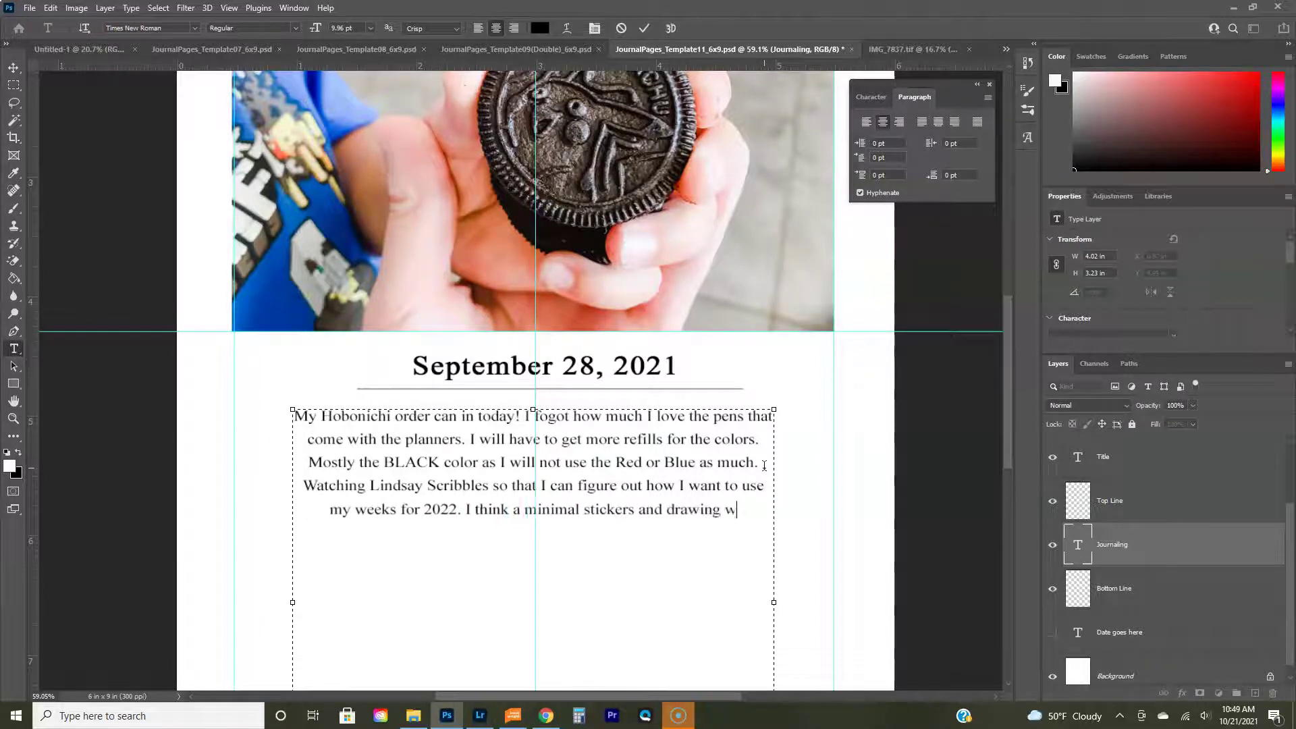
{"action": "type", "text": "ill make their appearance in there. But this will"}
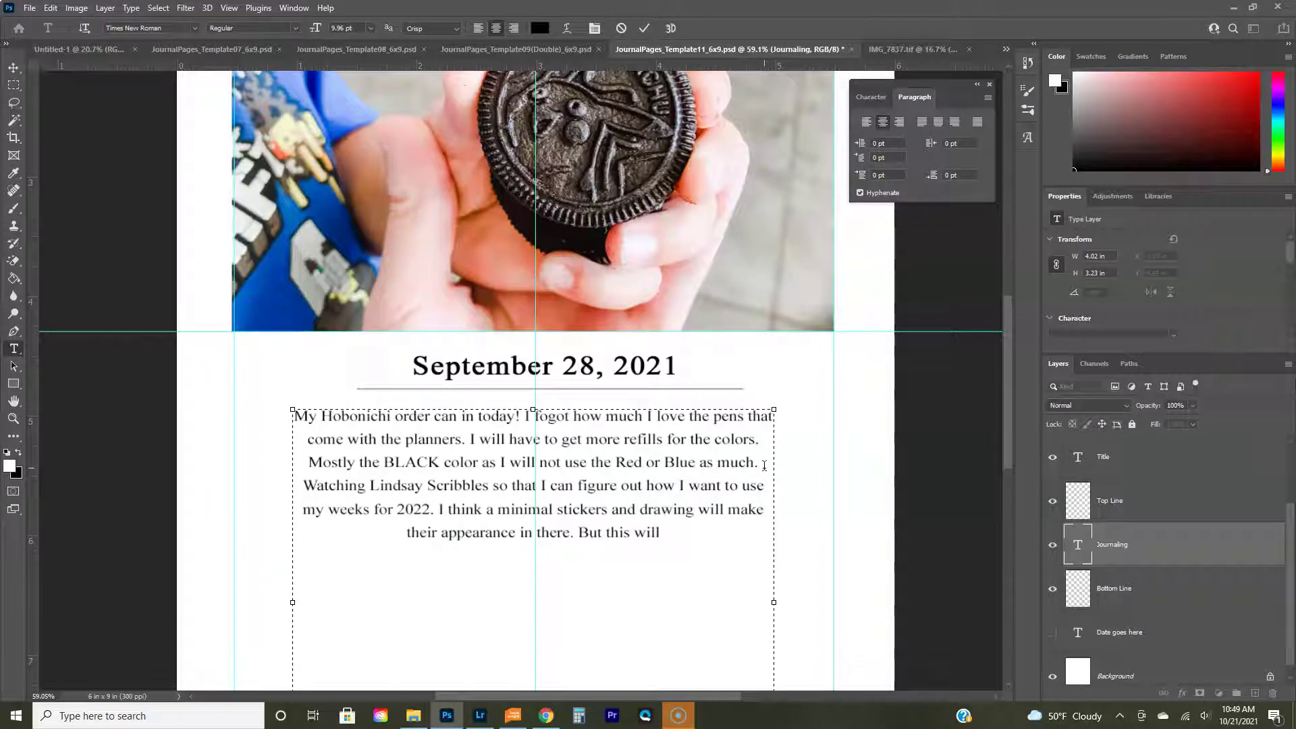
{"action": "type", "text": " be, the weeks my main p"}
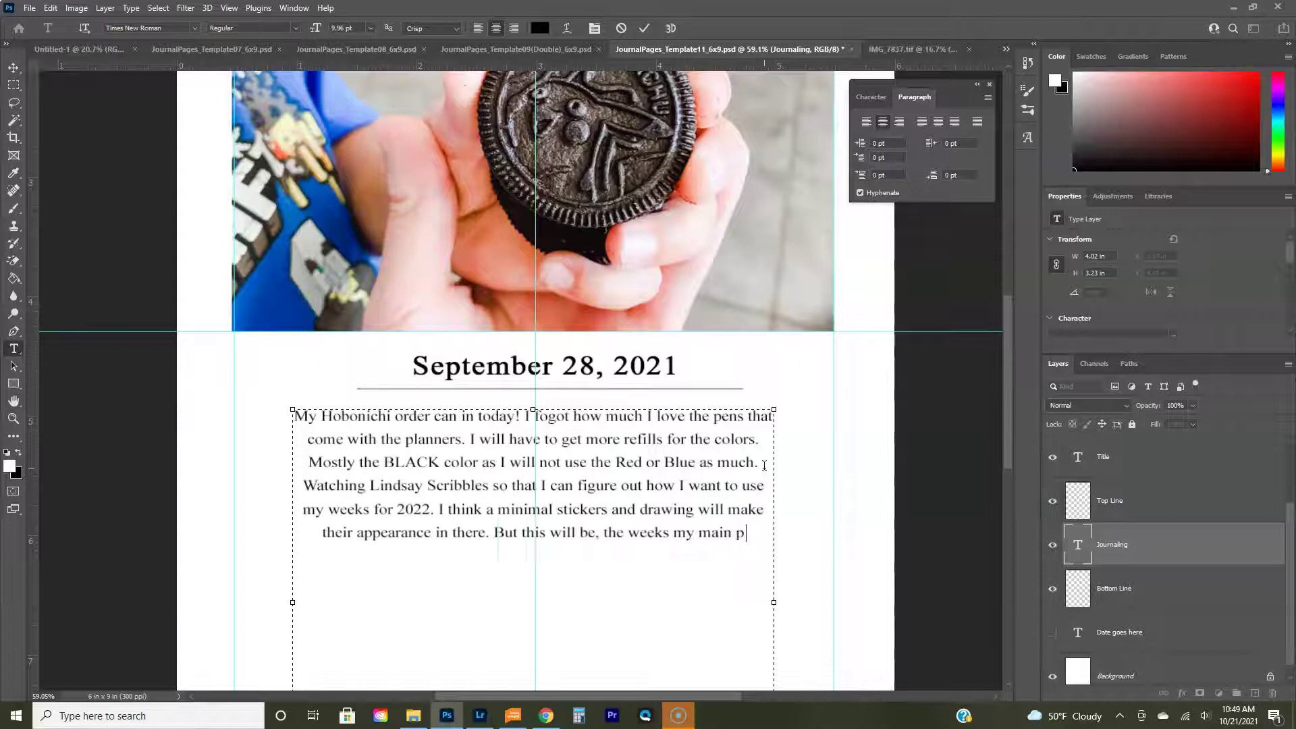
{"action": "type", "text": "lanner instead of the cousins that I did"}
{"action": "key", "text": "BackSpace"}
{"action": "key", "text": "BackSpace"}
{"action": "key", "text": "BackSpace"}
{"action": "type", "text": "used this year."}
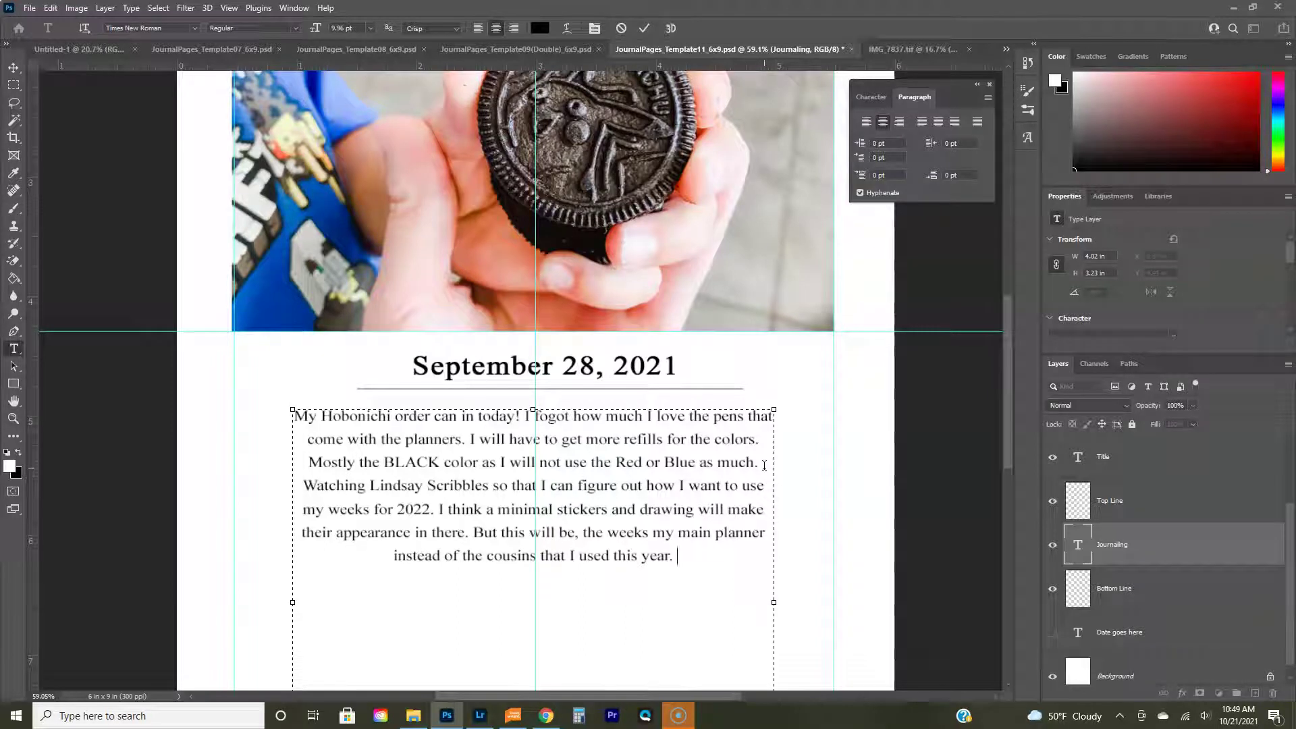
{"action": "type", "text": " Busy Busy Busy day at "}
{"action": "type", "text": "work t"}
{"action": "type", "text": "oday. Which is good I like to "}
{"action": "type", "text": "be busy."}
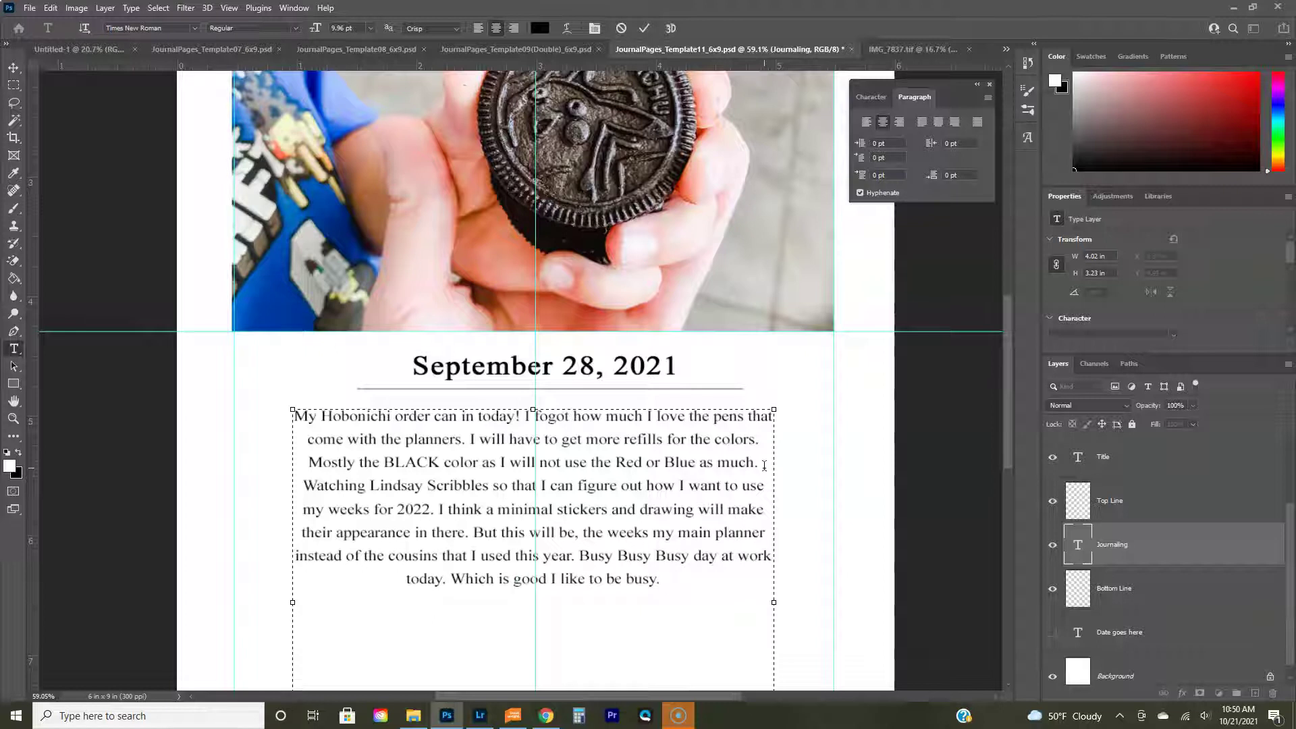
{"action": "type", "text": " Went to the DM"}
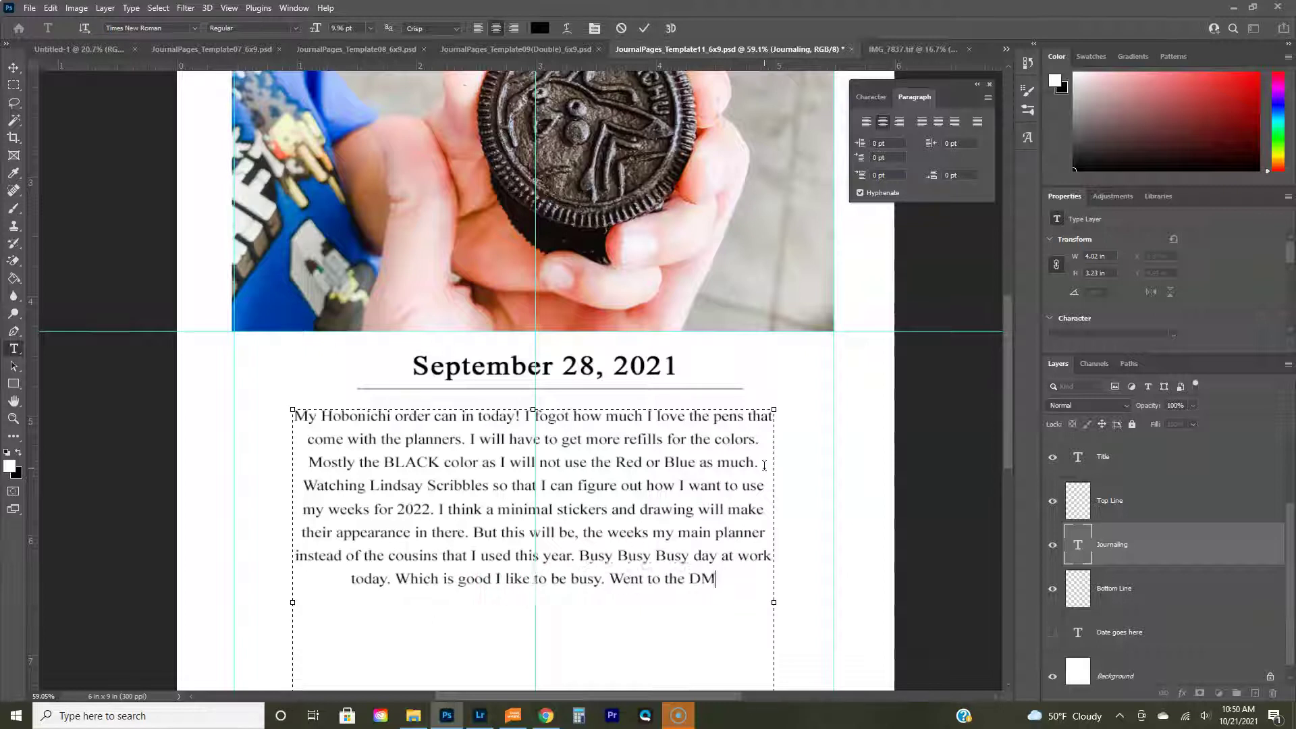
{"action": "type", "text": "V to renew my lic"}
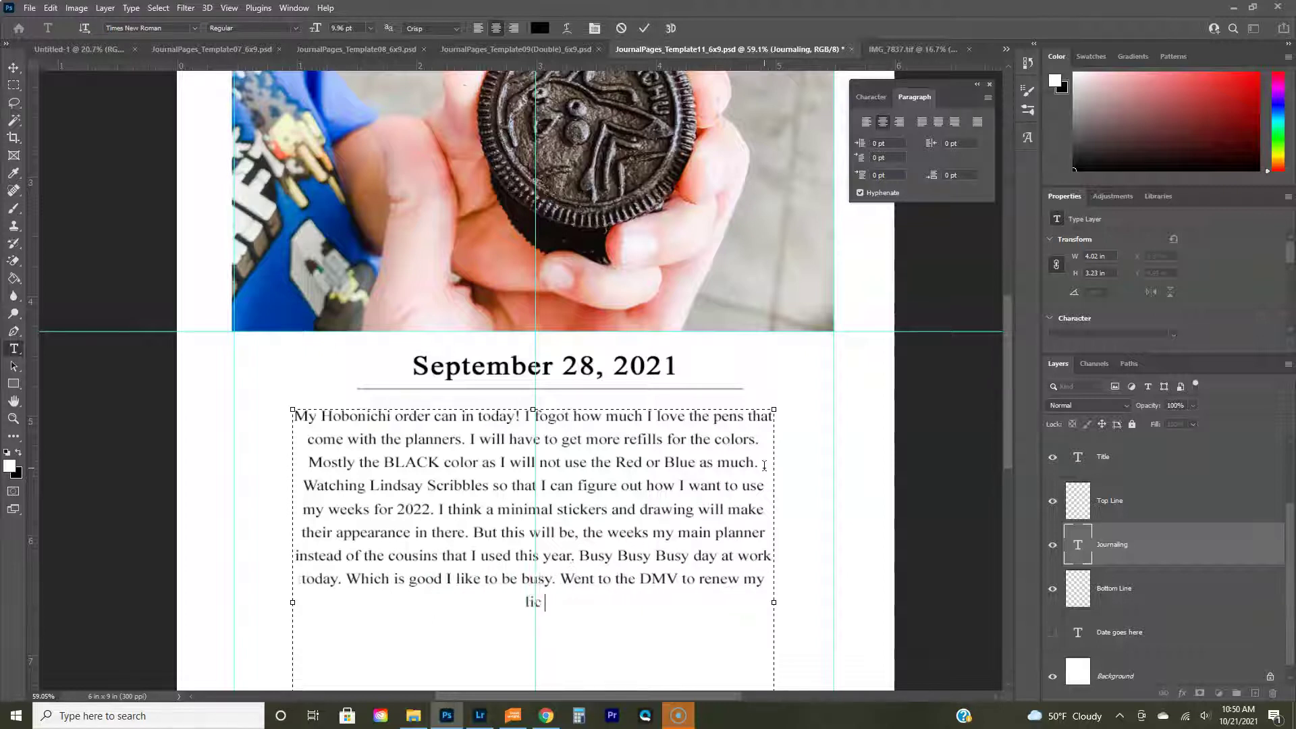
{"action": "type", "text": "ense. I was suppose to take the eye exam but that was"}
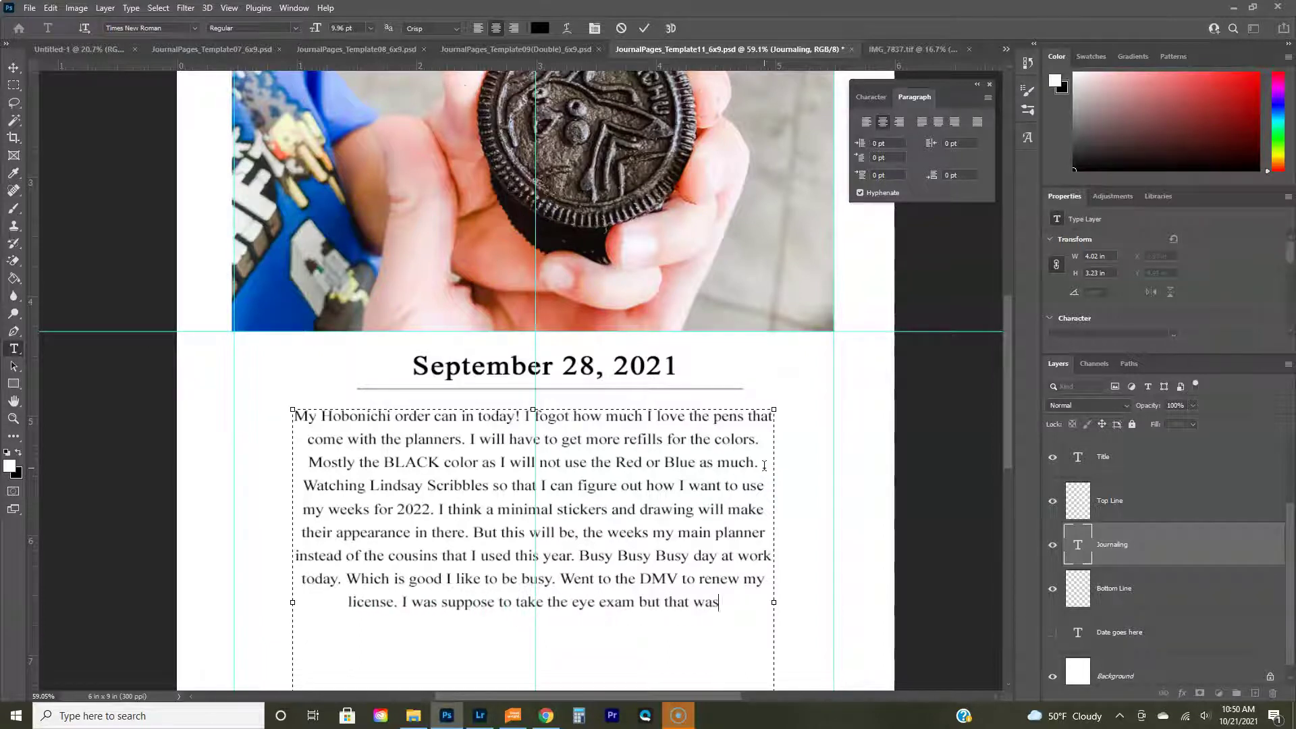
{"action": "key", "text": "BackSpace"}
{"action": "key", "text": "BackSpace"}
{"action": "key", "text": "BackSpace"}
{"action": "key", "text": "BackSpace"}
{"action": "type", "text": "n"}
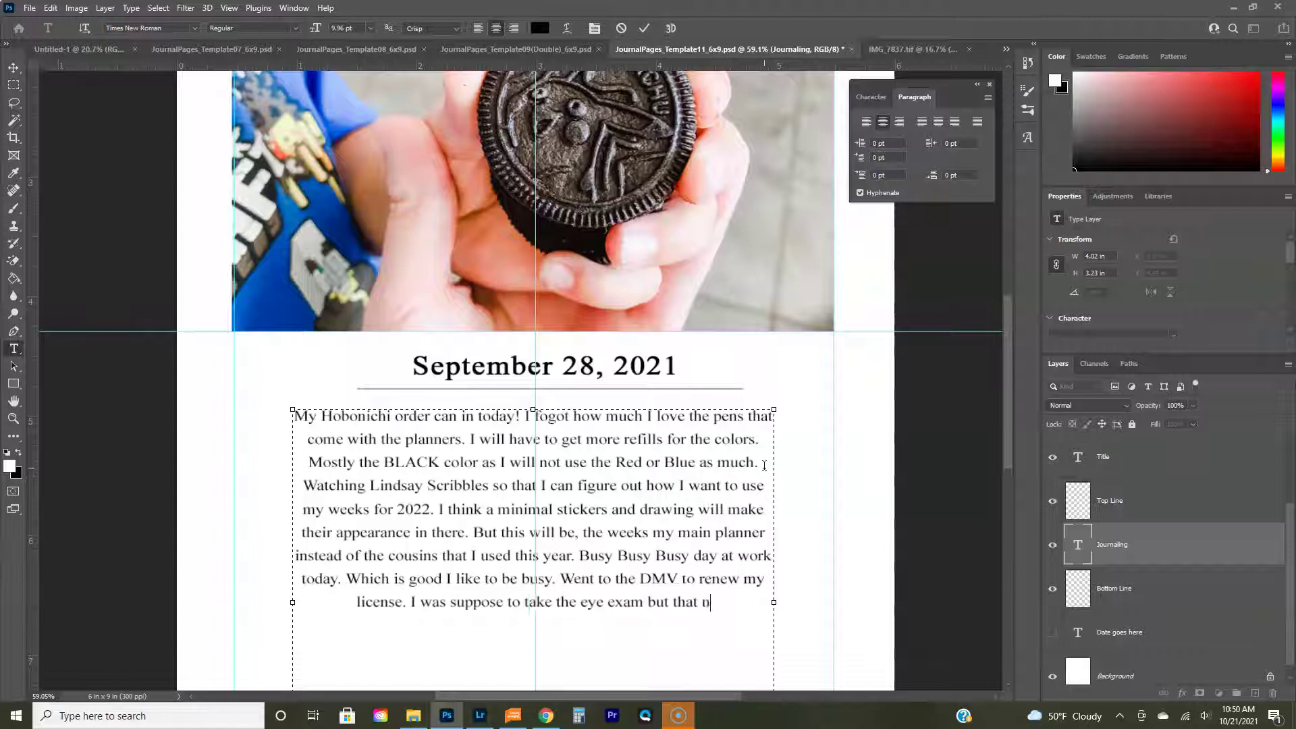
{"action": "type", "text": "ever happened and I needed to update our address as it still ha"}
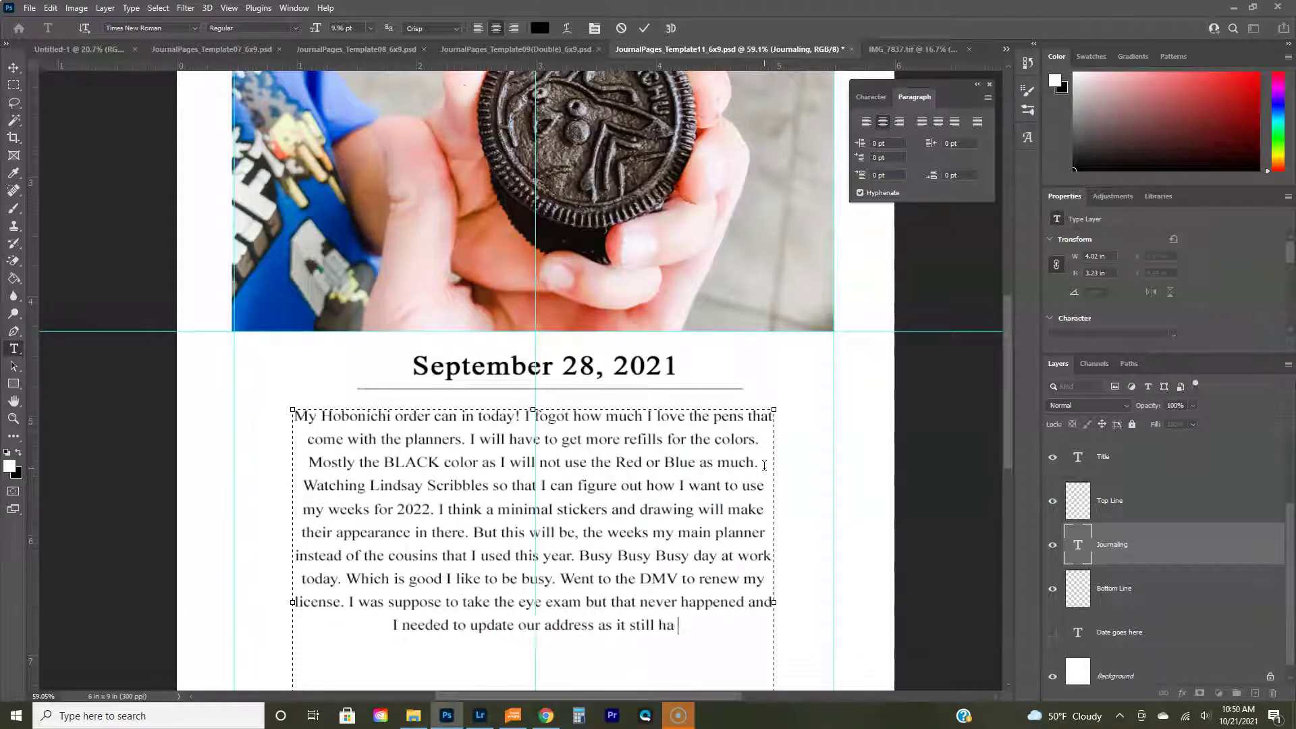
{"action": "type", "text": "d our old house in JOliet"}
Step: Finish the entry about updating the old address at the DMV, ending 'Perfect timing.'
{"action": "key", "text": "Left"}
{"action": "key", "text": "Left"}
{"action": "key", "text": "Left"}
{"action": "key", "text": "BackSpace"}
{"action": "key", "text": "BackSpace"}
{"action": "key", "text": "BackSpace"}
{"action": "key", "text": "BackSpace"}
{"action": "key", "text": "BackSpace"}
{"action": "type", "text": "oliet on it."}
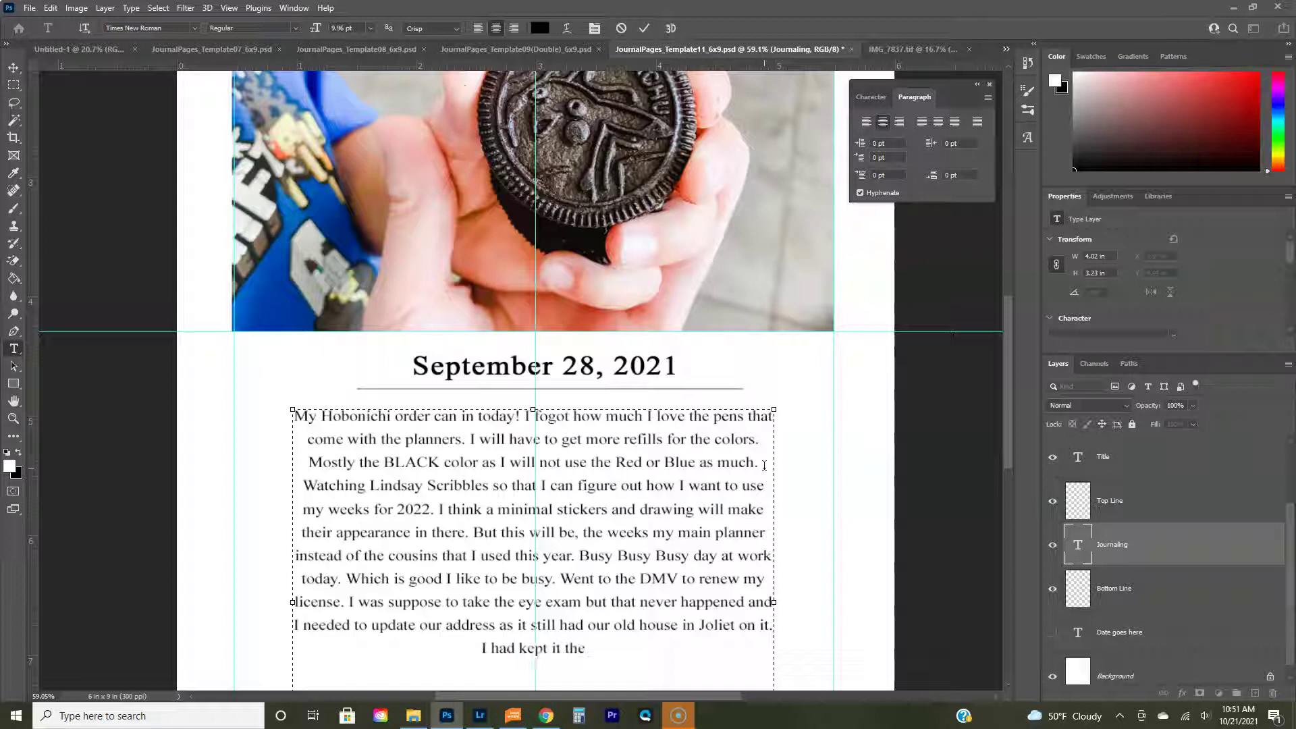
{"action": "type", "text": " I had kept it as the old address so that"}
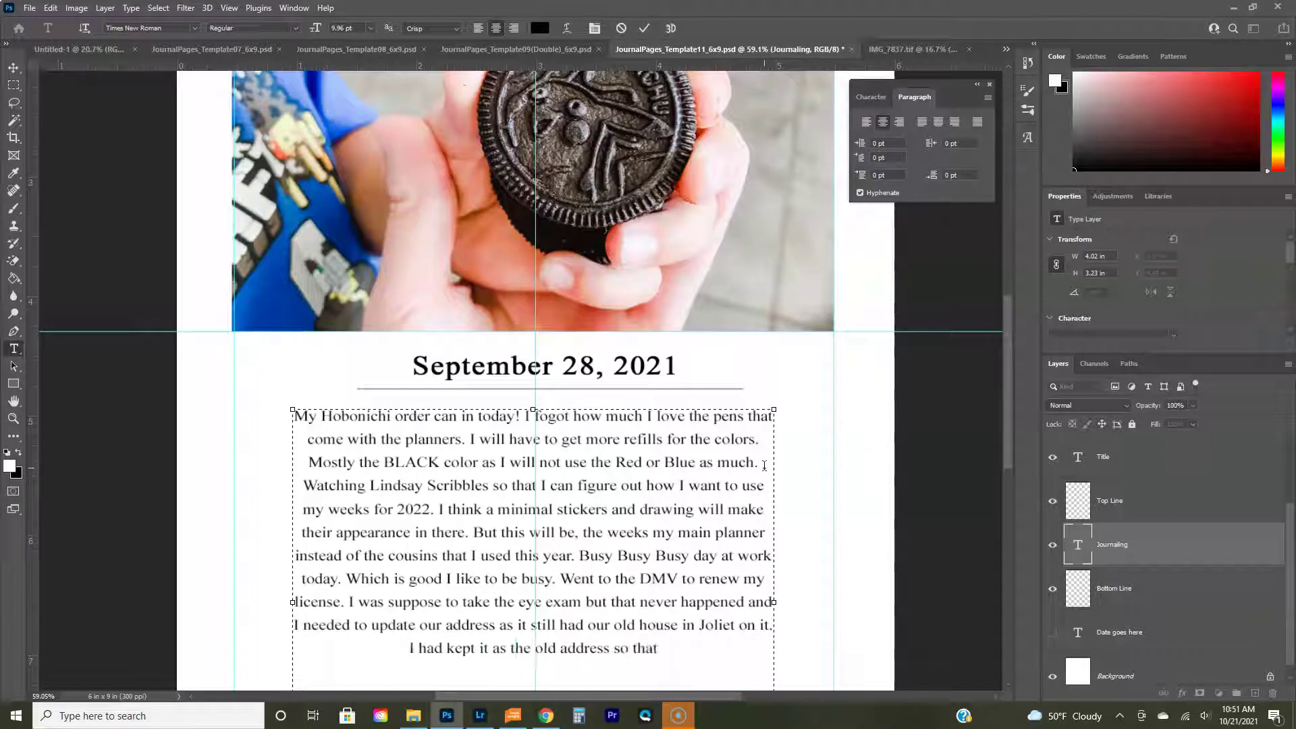
{"action": "type", "text": " if we needed to write a check it"}
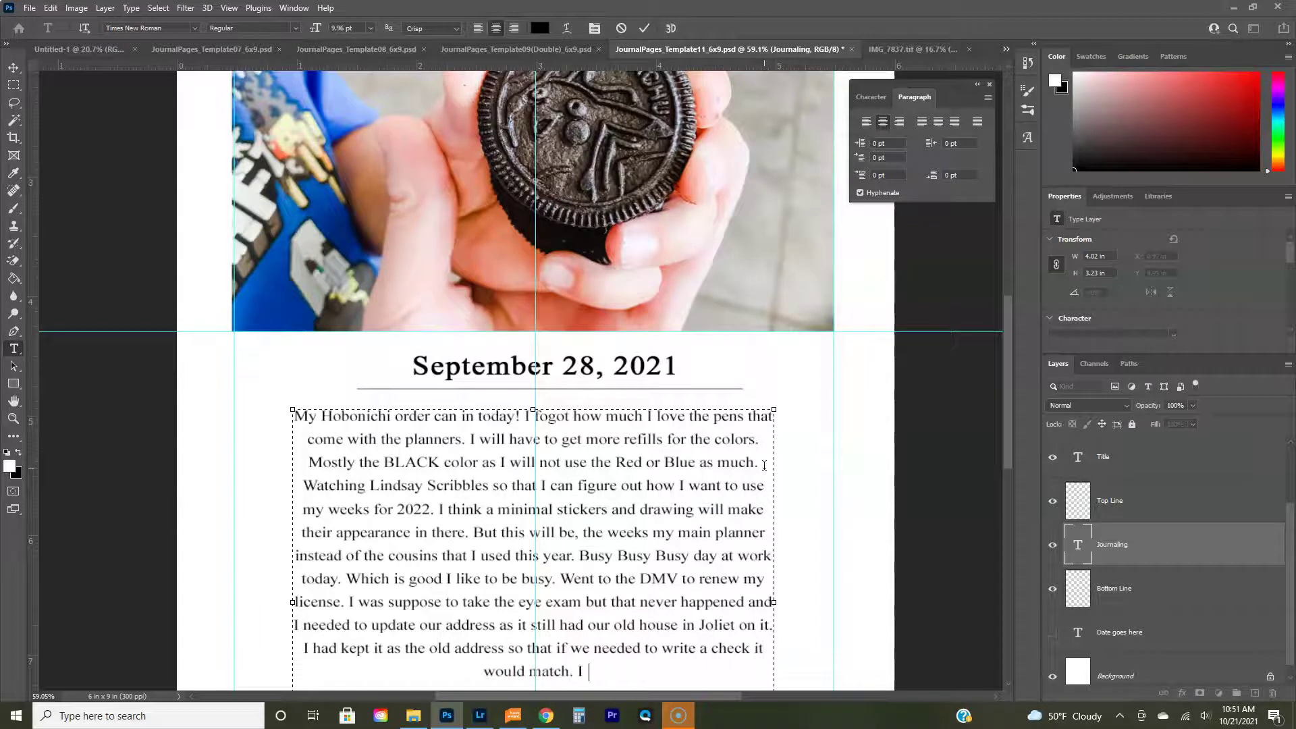
{"action": "type", "text": " would match. I actually planned it wel"}
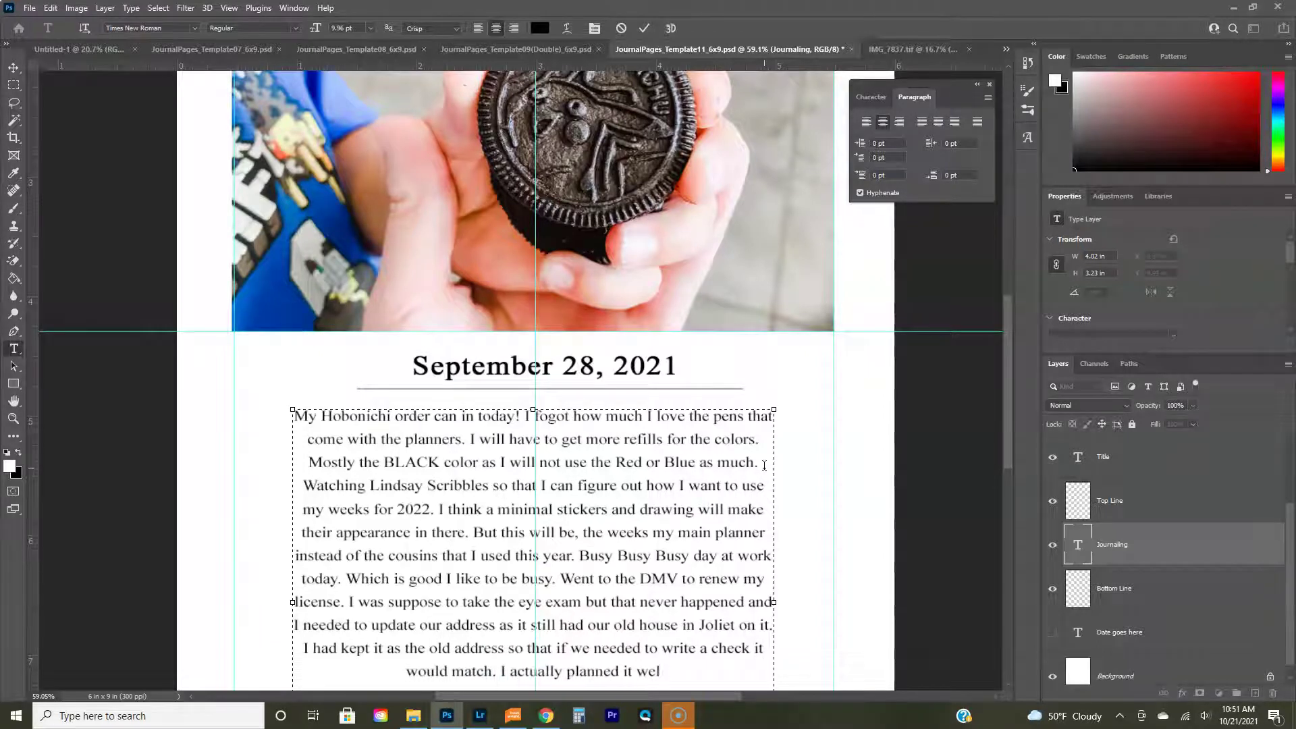
{"action": "type", "text": "l as the last check i wrote"}
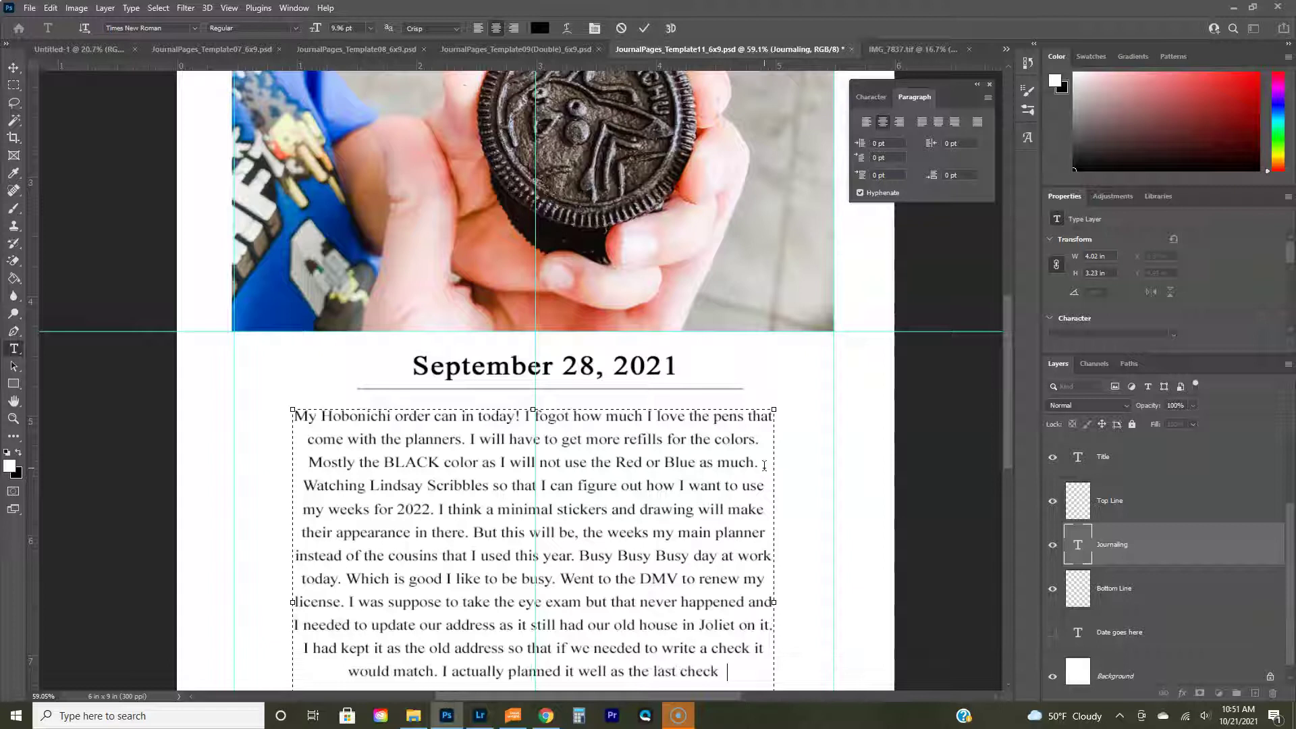
{"action": "key", "text": "BackSpace"}
{"action": "key", "text": "BackSpace"}
{"action": "key", "text": "BackSpace"}
{"action": "key", "text": "BackSpace"}
{"action": "key", "text": "BackSpace"}
{"action": "key", "text": "BackSpace"}
{"action": "key", "text": "BackSpace"}
{"action": "type", "text": "I wrote was for"}
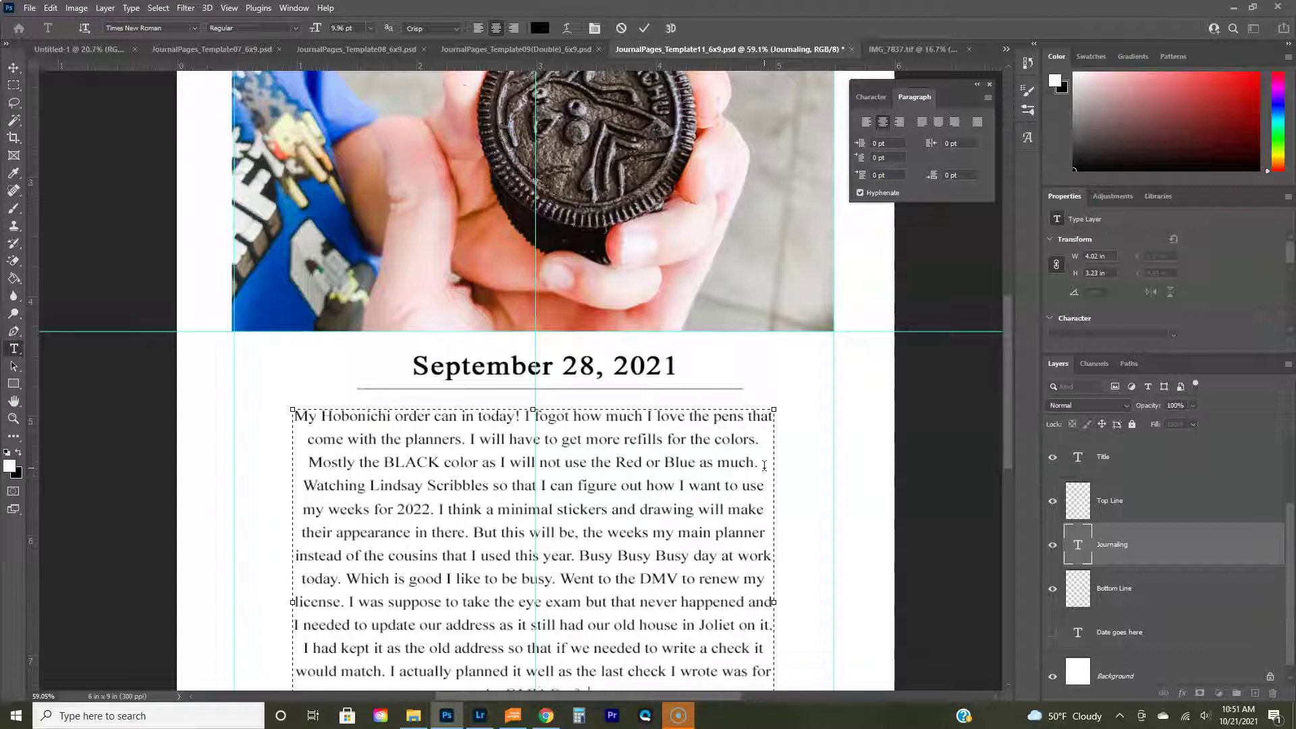
{"action": "scroll", "coordinate": [764, 465], "scroll_direction": "down", "scroll_amount": 3}
{"action": "left_click", "coordinate": [618, 581]}
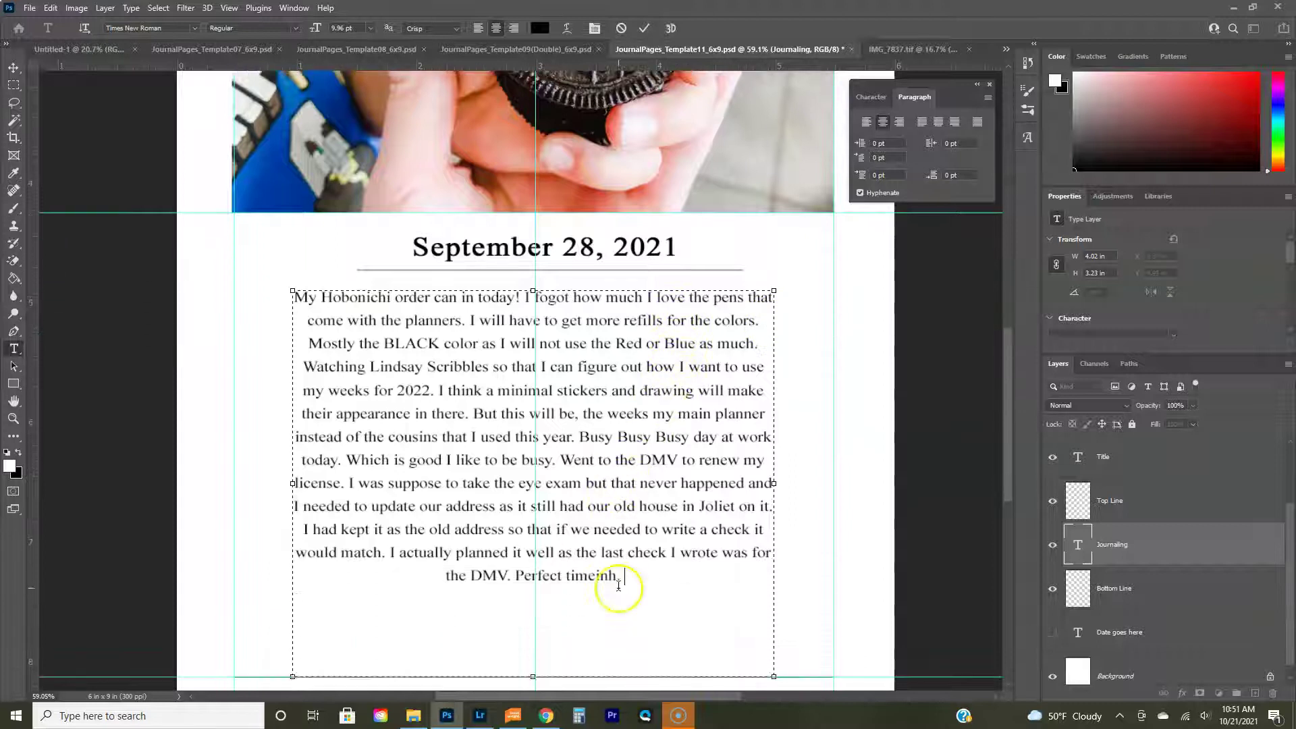
{"action": "key", "text": "BackSpace"}
{"action": "key", "text": "BackSpace"}
{"action": "key", "text": "BackSpace"}
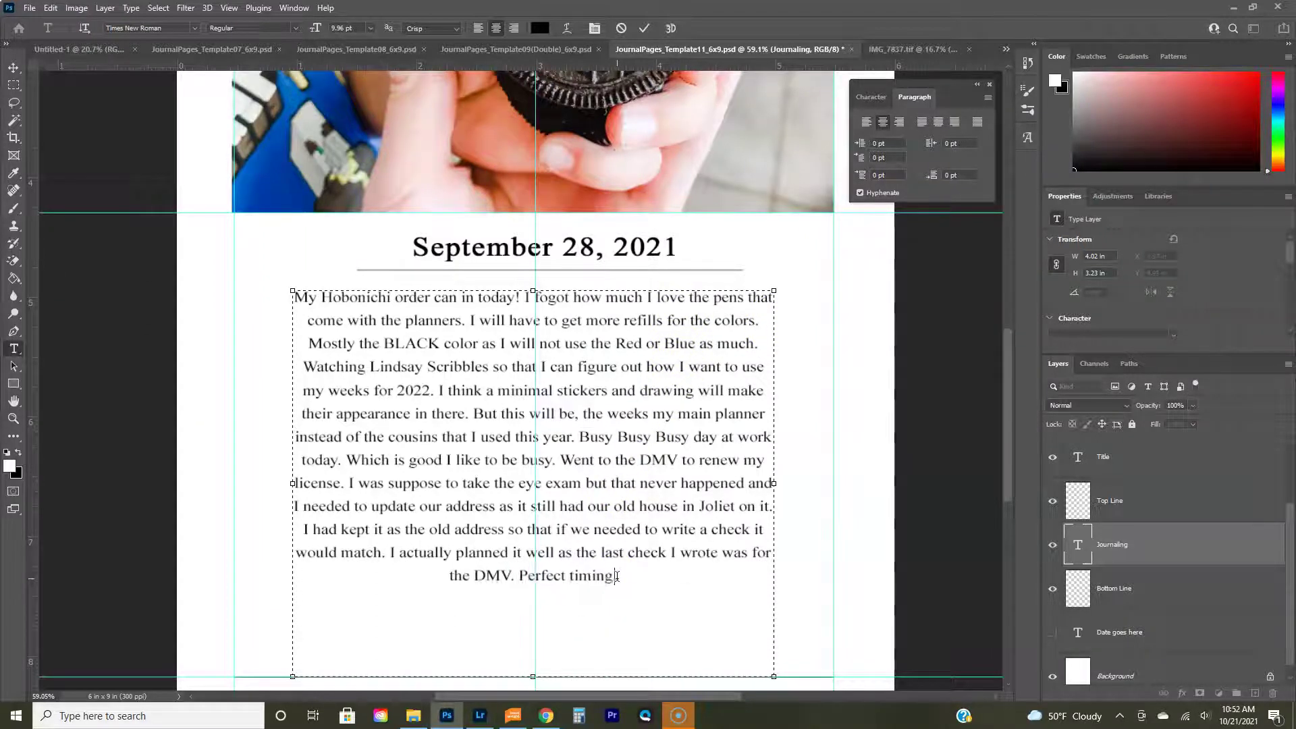
{"action": "left_click", "coordinate": [870, 97]}
{"action": "left_click", "coordinate": [636, 580]}
Step: Commit the journal text and move the journaling block lower on the page
{"action": "key", "text": "BackSpace"}
{"action": "key", "text": "ctrl+Return"}
{"action": "key", "text": "v"}
{"action": "left_click", "coordinate": [869, 437]}
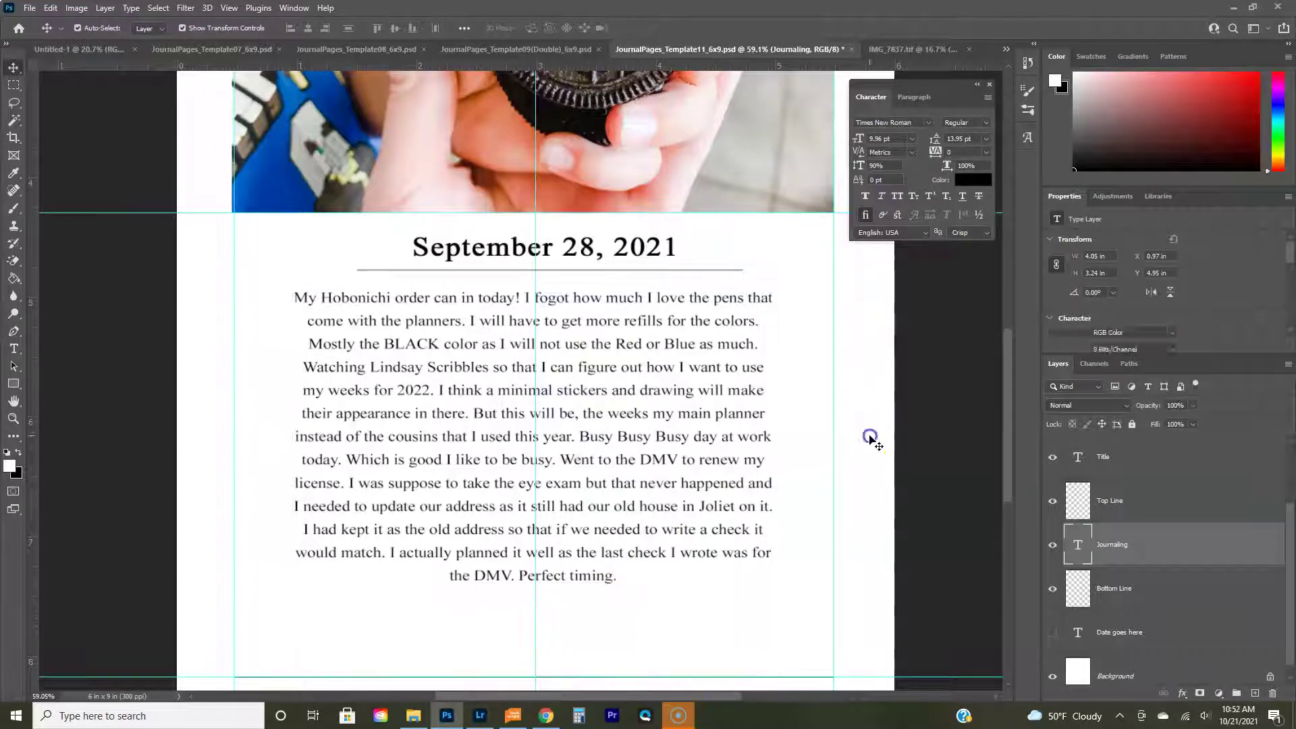
{"action": "left_click_drag", "start_coordinate": [529, 298], "coordinate": [529, 344]}
Step: Undo an accidental title enlargement and move the date heading and its line lower
{"action": "left_click", "coordinate": [507, 275]}
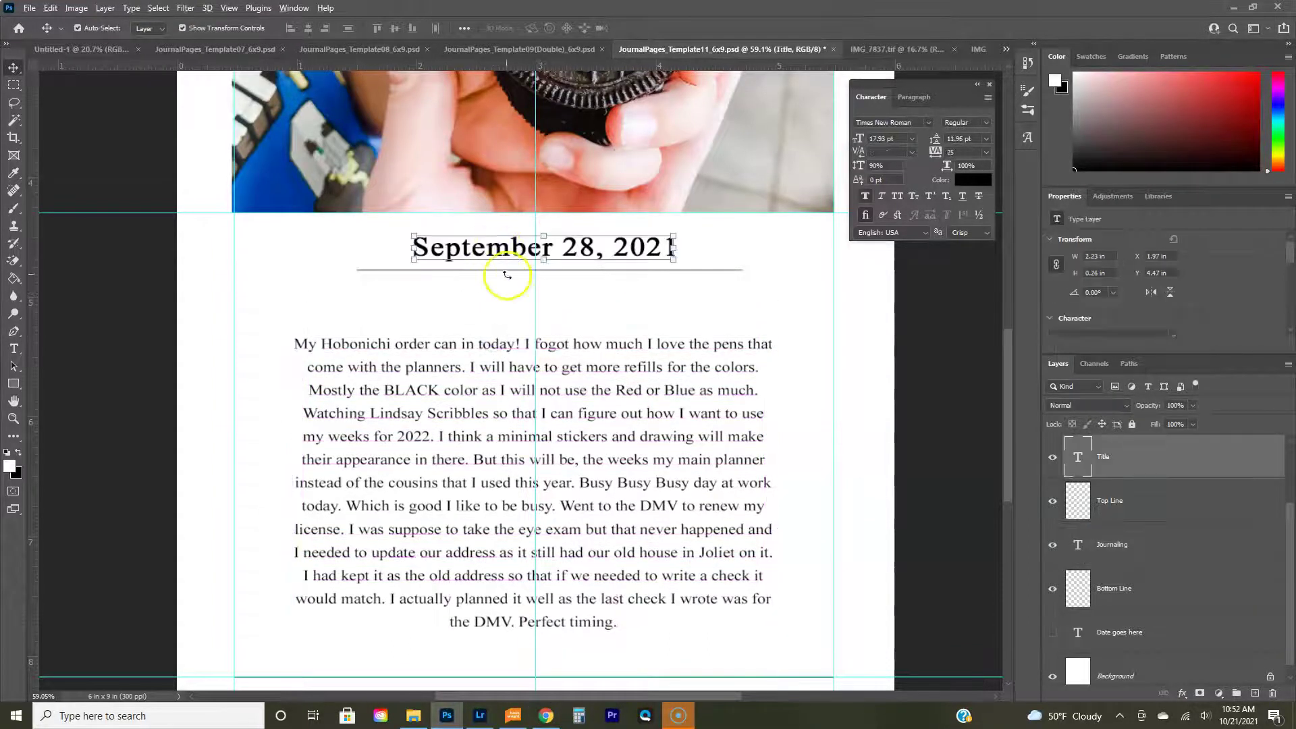
{"action": "left_click_drag", "start_coordinate": [504, 263], "coordinate": [222, 122]}
{"action": "left_click", "coordinate": [51, 8]}
{"action": "left_click", "coordinate": [58, 22]}
{"action": "key", "text": "Return"}
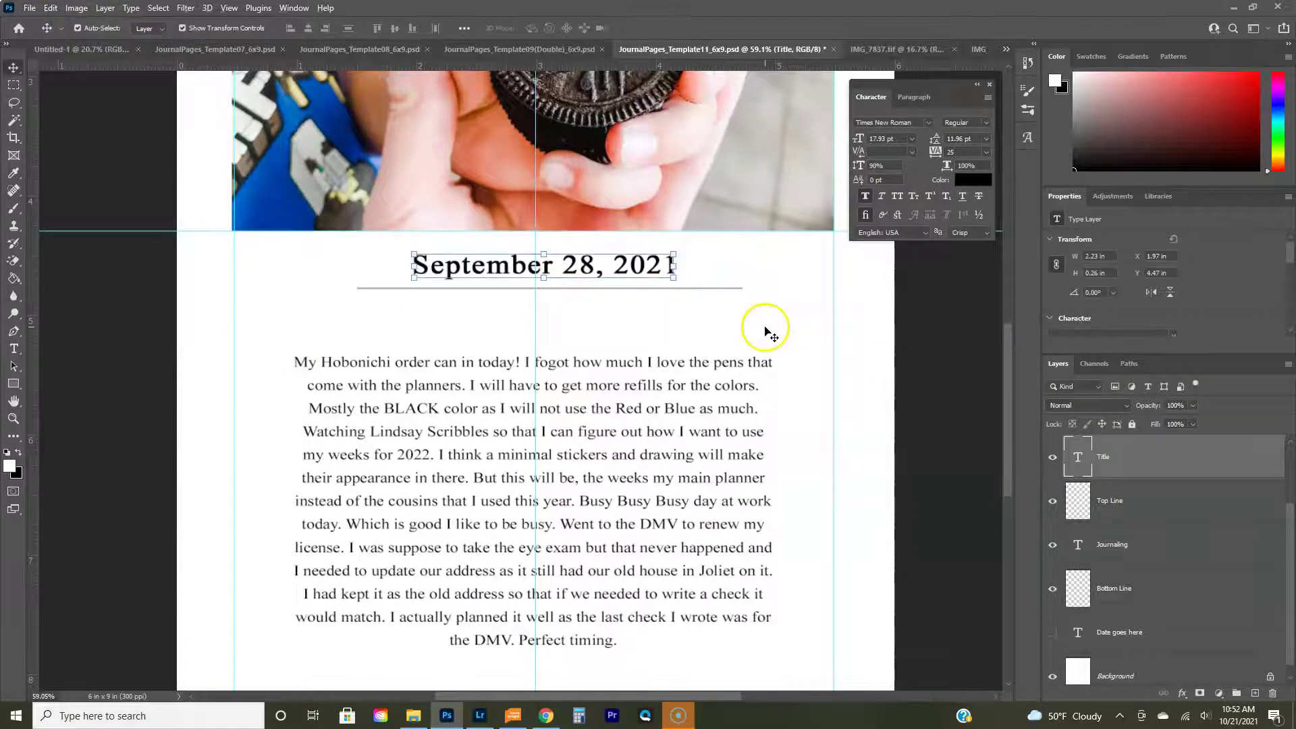
{"action": "key", "text": "ctrl+minus"}
{"action": "key", "text": "ctrl+minus"}
{"action": "left_click", "coordinate": [1171, 504], "text": "shift"}
{"action": "left_click_drag", "start_coordinate": [540, 386], "coordinate": [544, 409]}
Step: Save a JPEG copy as 'Blurb page 6x9 tb OCT 21 pg 9' in the OCT folder
{"action": "left_click", "coordinate": [30, 9]}
{"action": "left_click", "coordinate": [58, 201]}
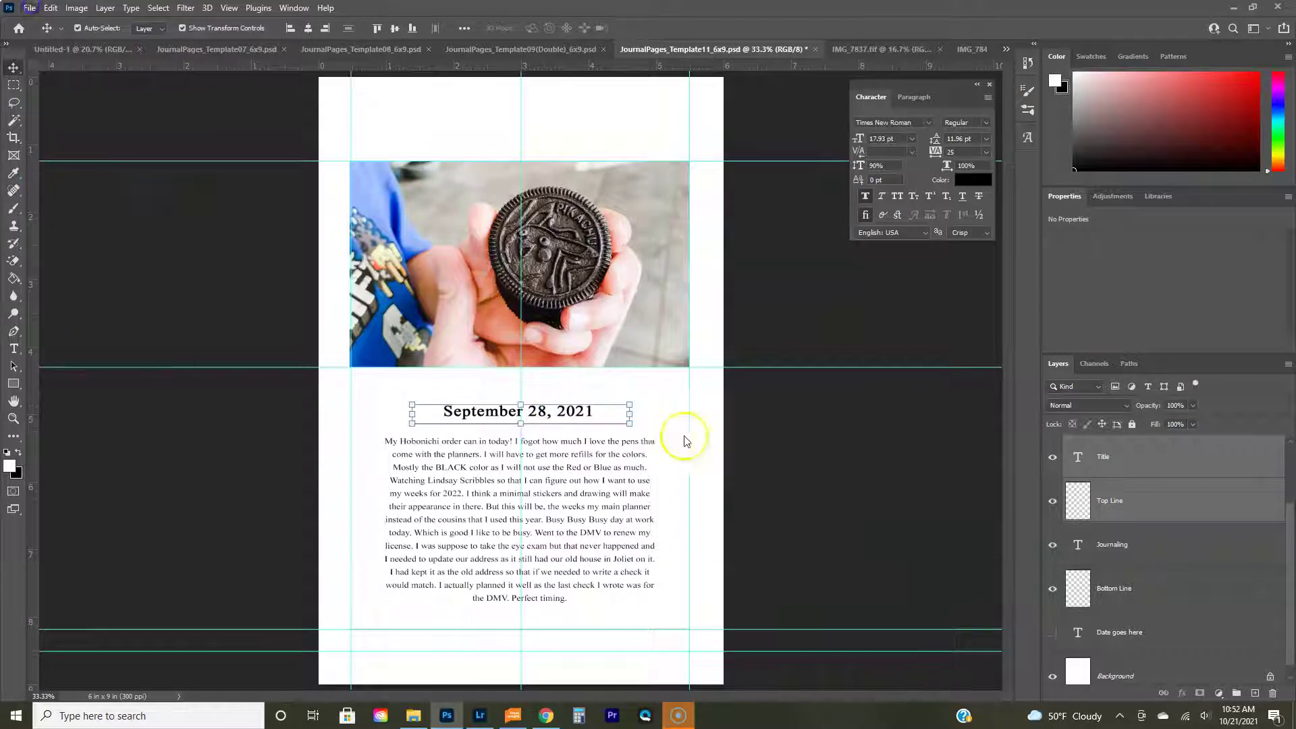
{"action": "left_click", "coordinate": [51, 204]}
{"action": "left_click", "coordinate": [207, 544]}
{"action": "left_click", "coordinate": [121, 410]}
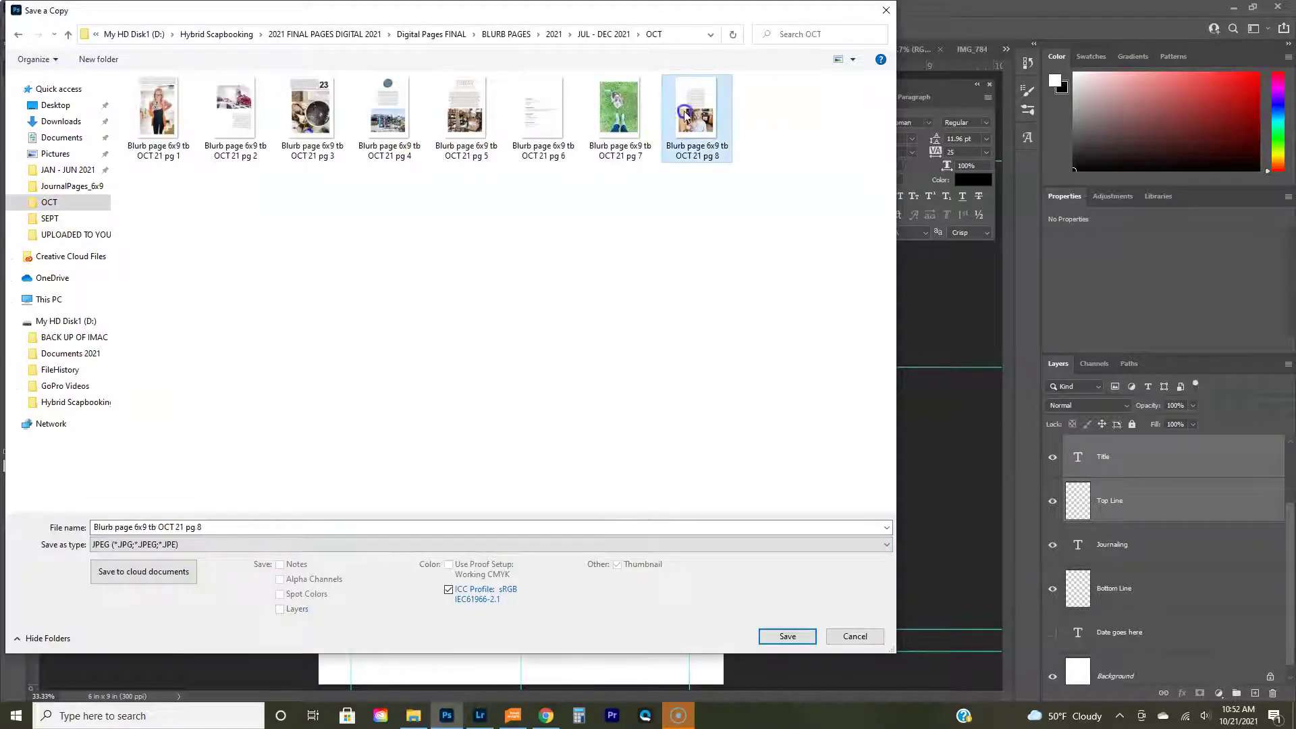
{"action": "key", "text": "Return"}
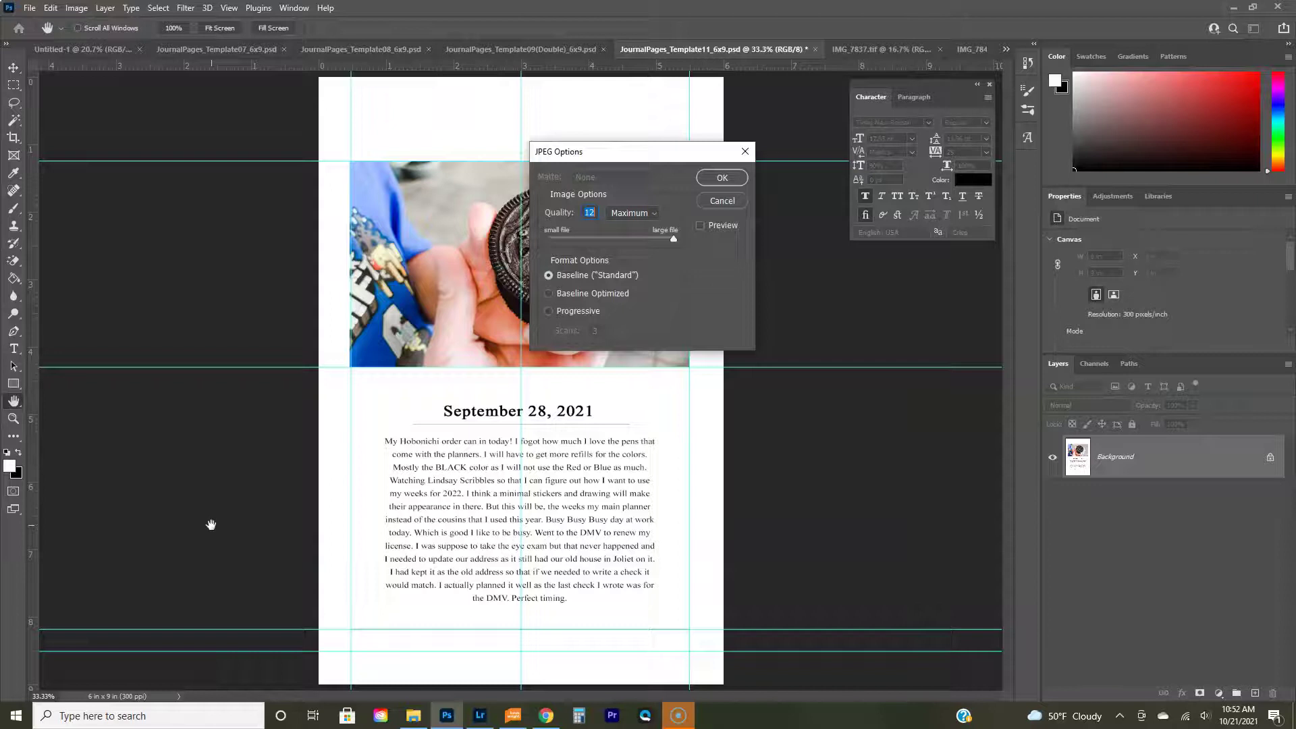
{"action": "left_click", "coordinate": [715, 178]}
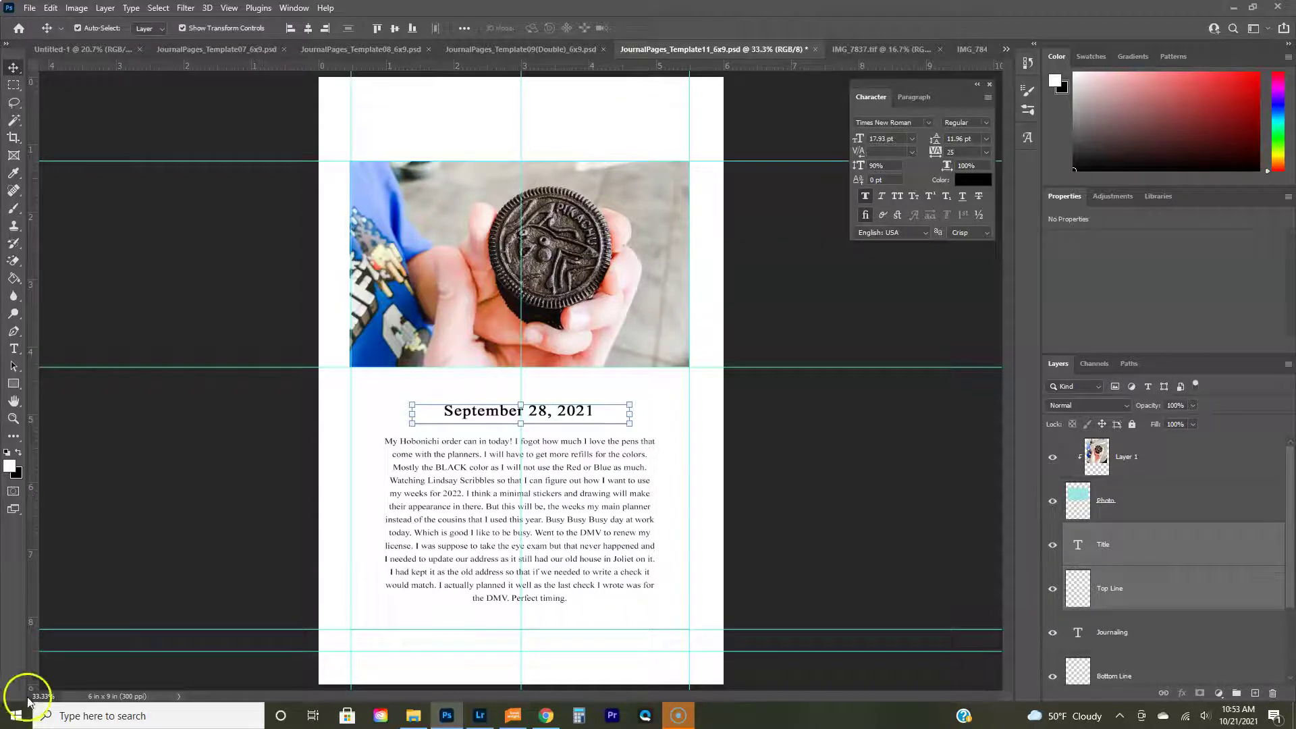
{"action": "left_click", "coordinate": [513, 715]}
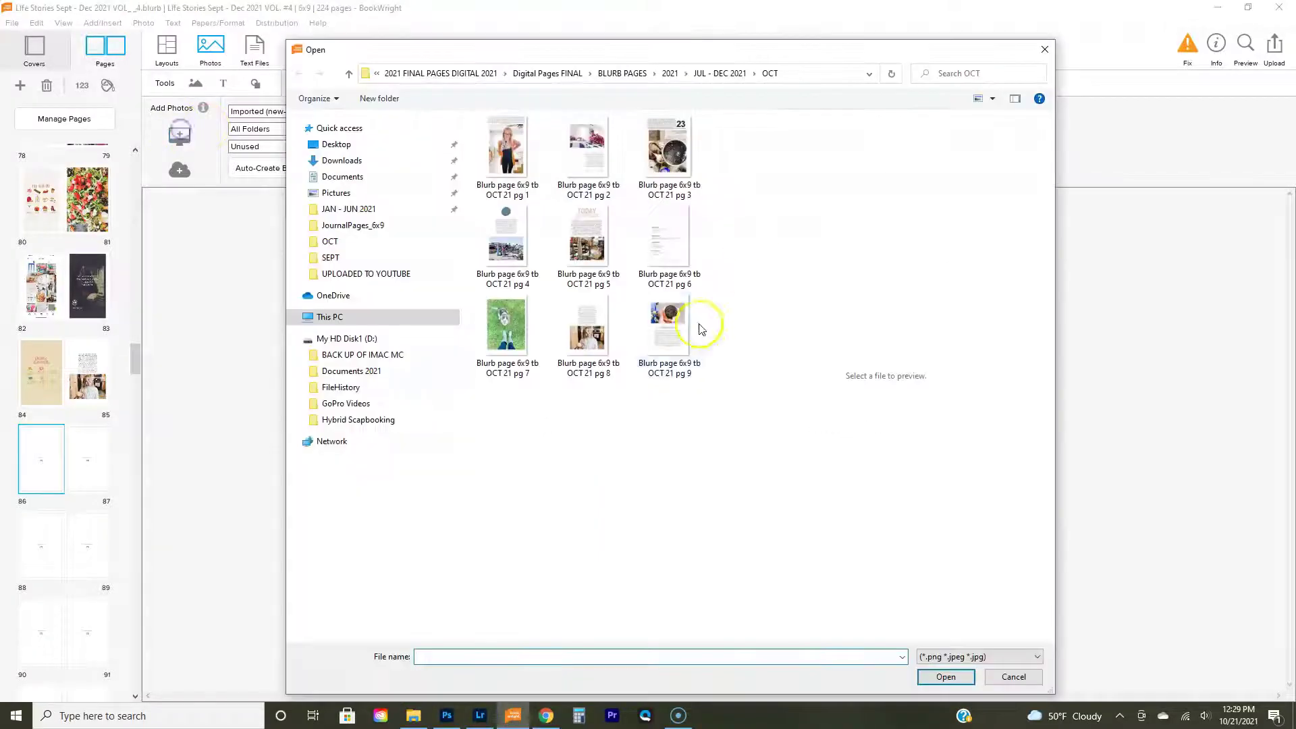
Step: Import the pg 9 journal JPEG into BookWright and place it on page 86
{"action": "left_click", "coordinate": [700, 328]}
{"action": "left_click", "coordinate": [946, 677]}
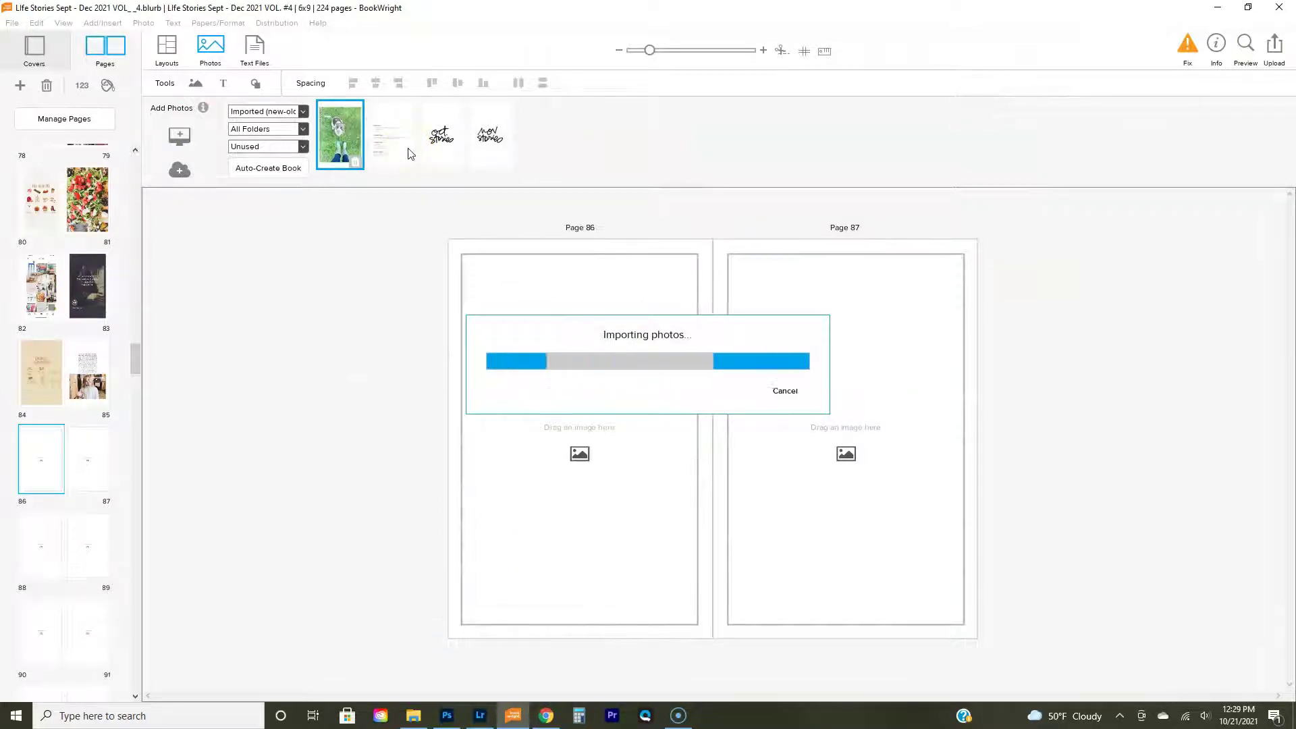
{"action": "left_click_drag", "start_coordinate": [405, 145], "coordinate": [566, 440]}
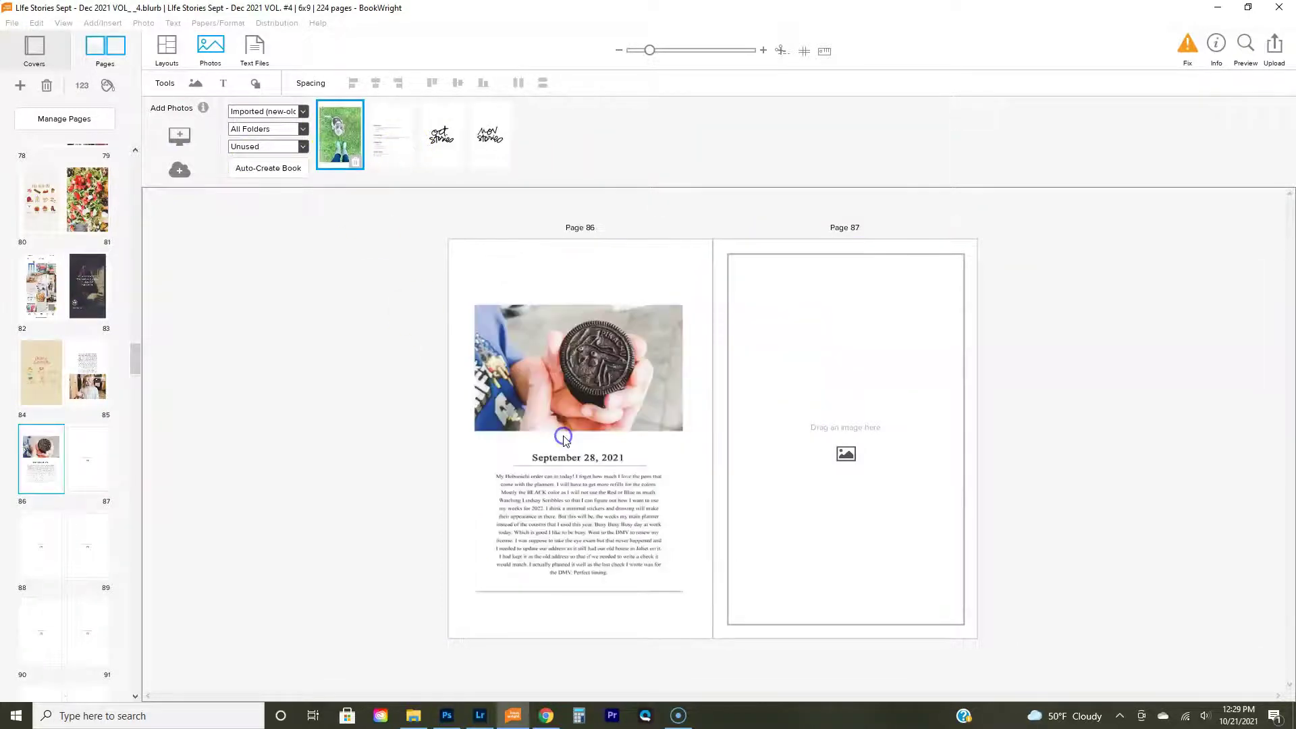
Step: Bring up the IMG_7842 chicken dinner photo in Photoshop
{"action": "left_click", "coordinate": [478, 715]}
{"action": "left_click", "coordinate": [447, 715]}
{"action": "left_click", "coordinate": [871, 49]}
{"action": "left_click", "coordinate": [911, 49]}
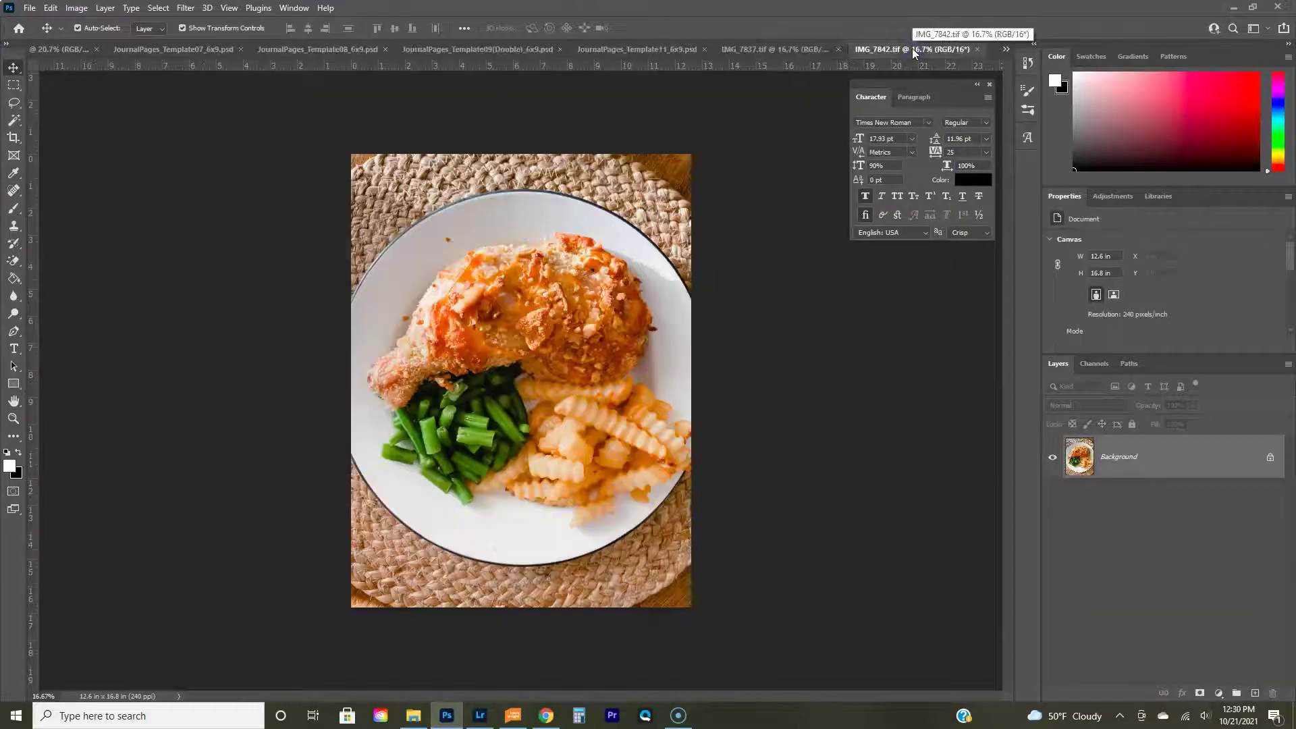
Step: Copy the chicken photo onto the blank Untitled-1 6x9 page, resize it and centre it
{"action": "left_click_drag", "start_coordinate": [912, 47], "coordinate": [223, 140]}
{"action": "left_click", "coordinate": [79, 49]}
{"action": "left_click_drag", "start_coordinate": [304, 326], "coordinate": [562, 345]}
{"action": "left_click_drag", "start_coordinate": [409, 155], "coordinate": [666, 496]}
{"action": "left_click_drag", "start_coordinate": [756, 574], "coordinate": [492, 341]}
{"action": "left_click_drag", "start_coordinate": [530, 405], "coordinate": [566, 403]}
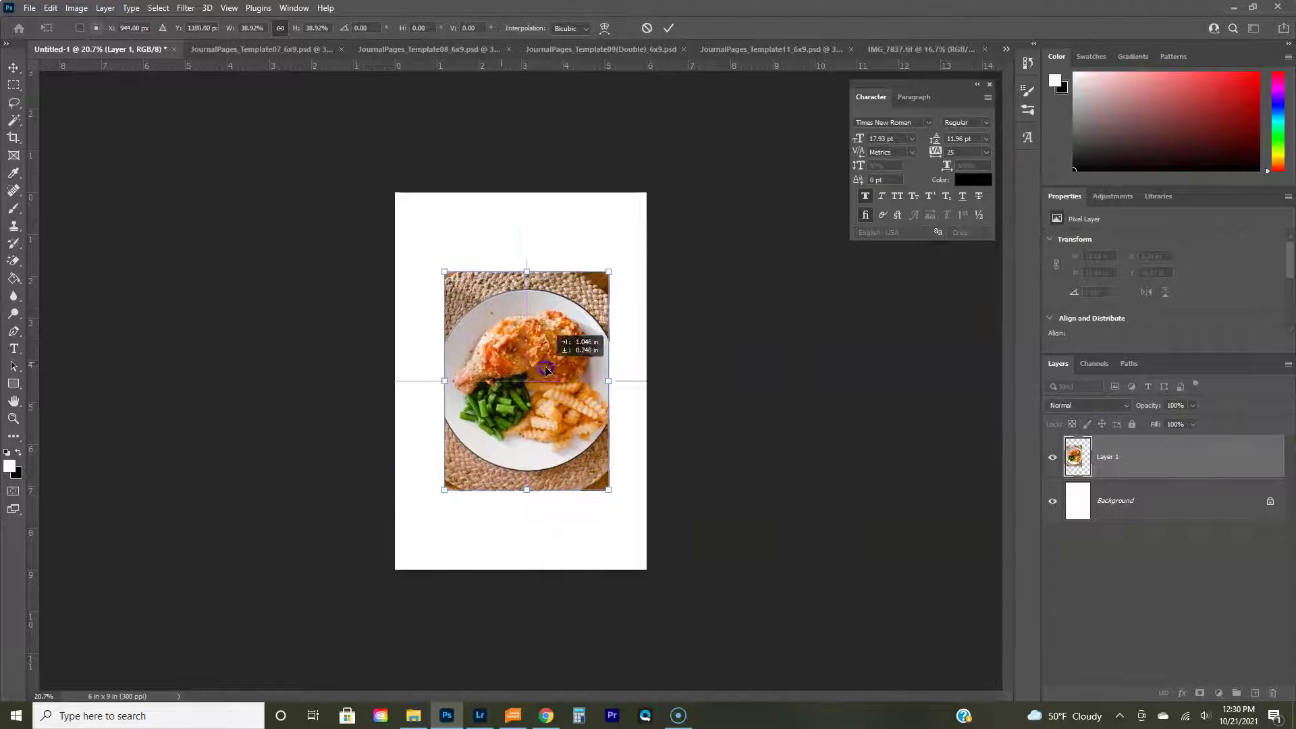
{"action": "left_click_drag", "start_coordinate": [601, 261], "coordinate": [622, 219]}
{"action": "left_click_drag", "start_coordinate": [439, 480], "coordinate": [417, 536]}
{"action": "left_click_drag", "start_coordinate": [482, 423], "coordinate": [485, 426]}
Step: Save a JPEG copy of the page named pg 10
{"action": "left_click", "coordinate": [29, 8]}
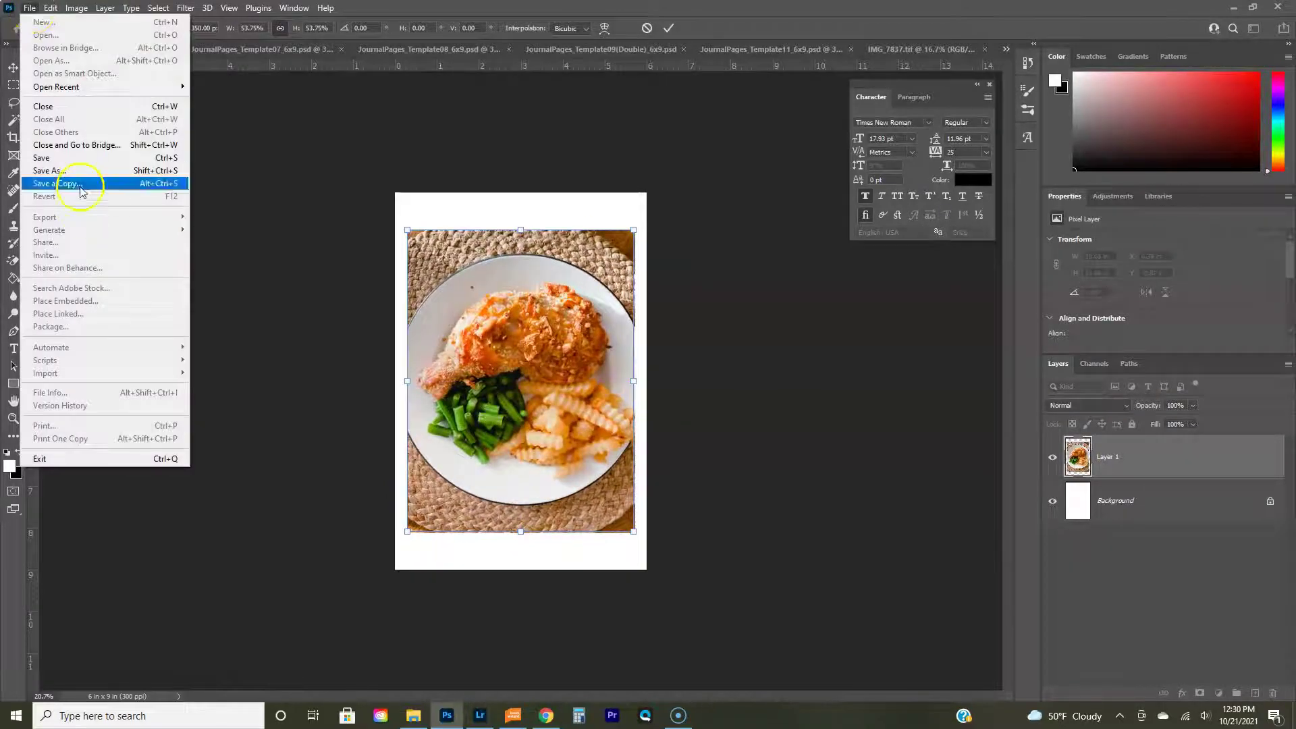
{"action": "left_click", "coordinate": [81, 190]}
{"action": "left_click", "coordinate": [592, 267]}
{"action": "left_click", "coordinate": [142, 542]}
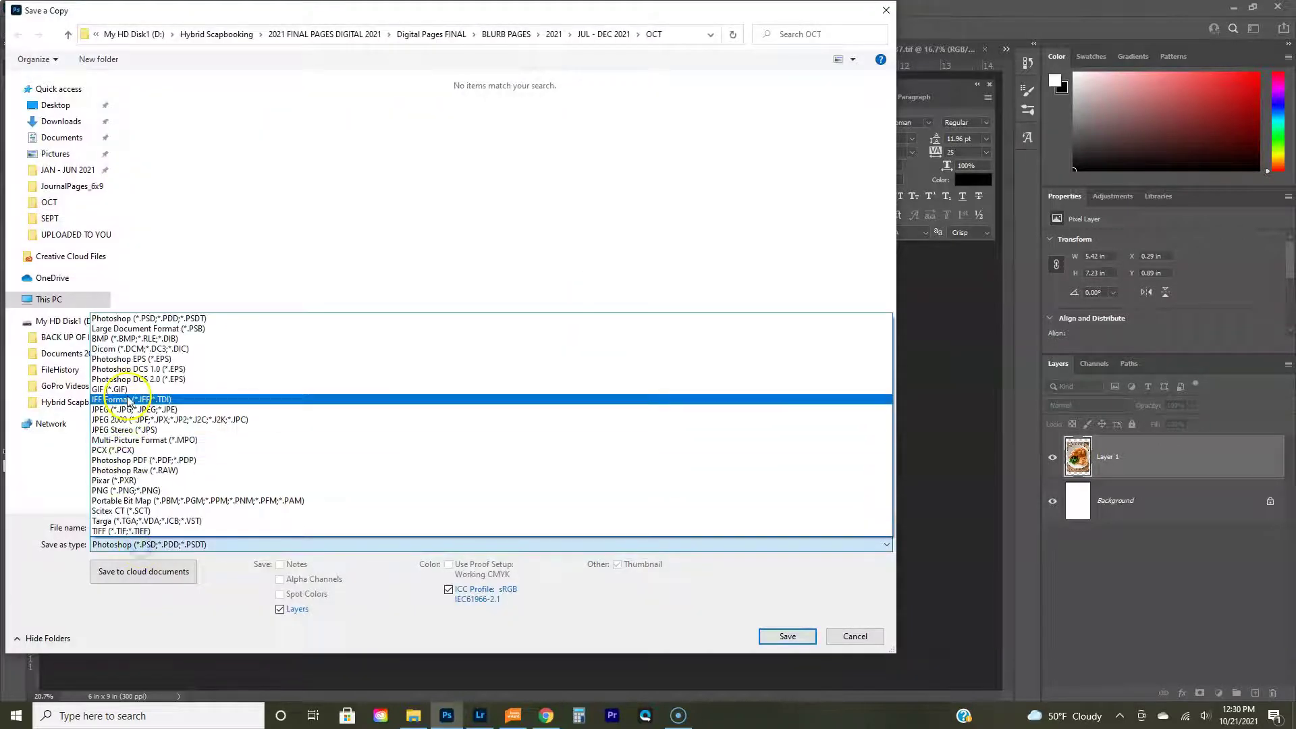
{"action": "left_click", "coordinate": [129, 405]}
{"action": "left_click", "coordinate": [217, 527]}
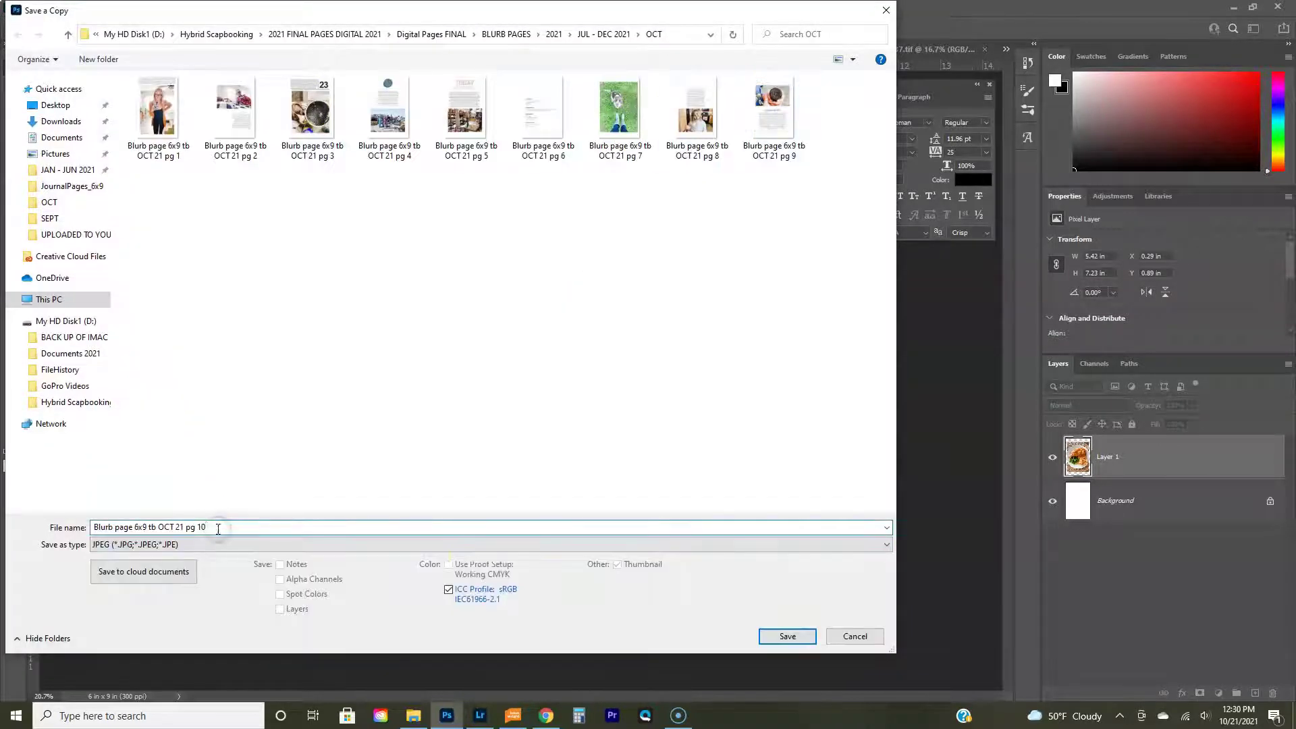
{"action": "left_click", "coordinate": [788, 636]}
{"action": "left_click", "coordinate": [721, 177]}
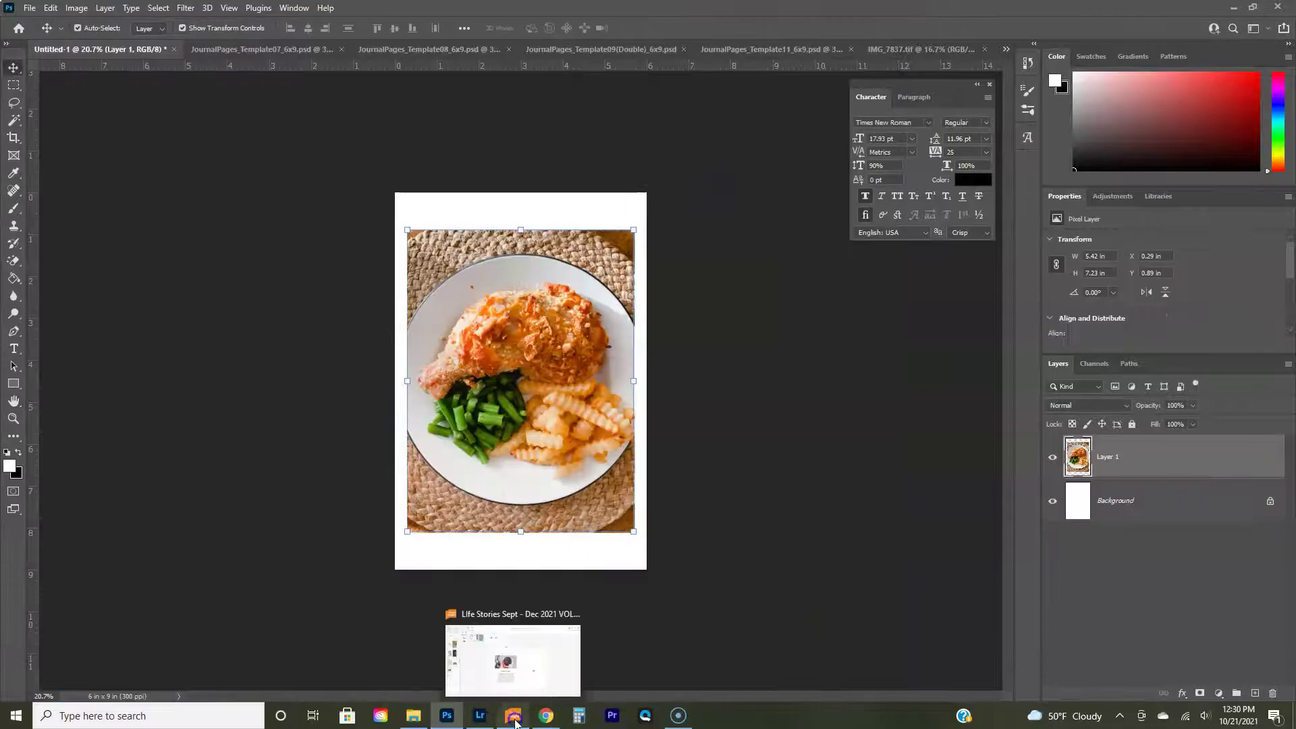
Step: Add the pg 10 JPEG in BookWright onto page 87, then view Sep 29 photos in Lightroom
{"action": "left_click", "coordinate": [513, 715]}
{"action": "left_click", "coordinate": [179, 136]}
{"action": "left_click", "coordinate": [499, 413]}
{"action": "left_click", "coordinate": [946, 676]}
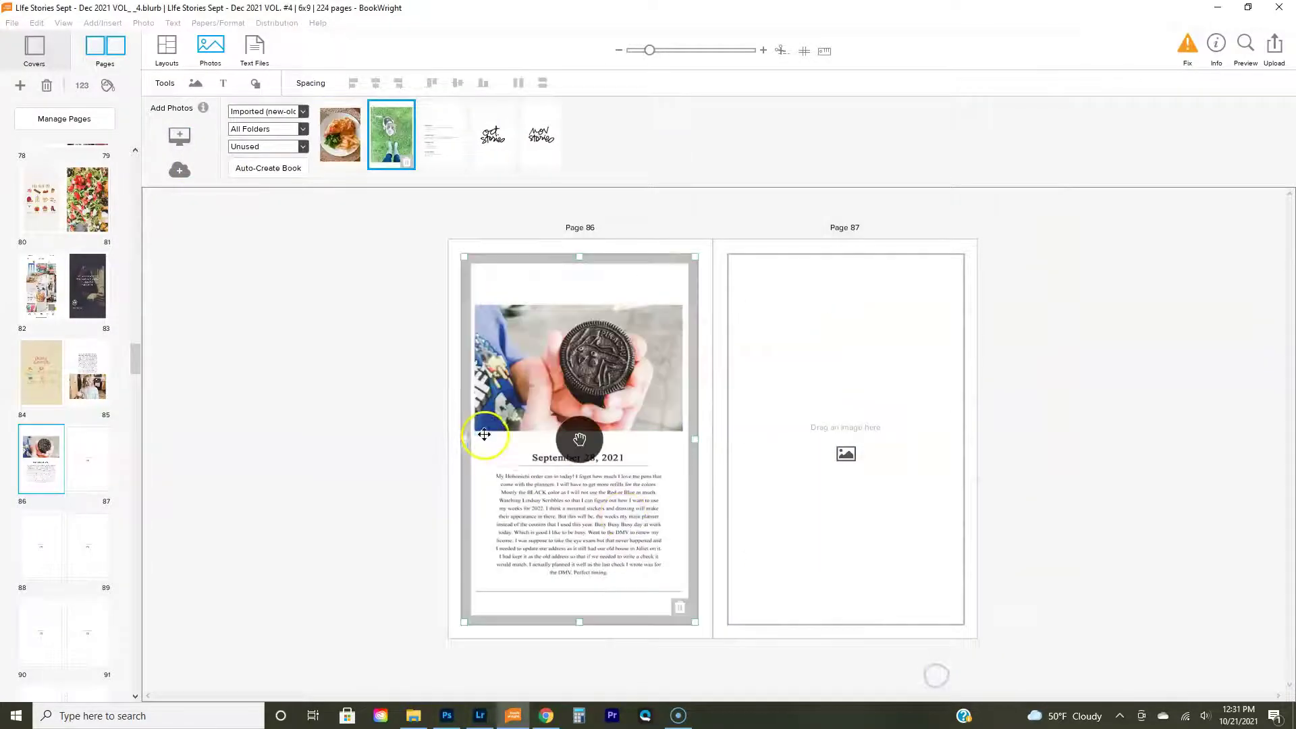
{"action": "left_click_drag", "start_coordinate": [353, 155], "coordinate": [783, 359]}
{"action": "left_click", "coordinate": [41, 544]}
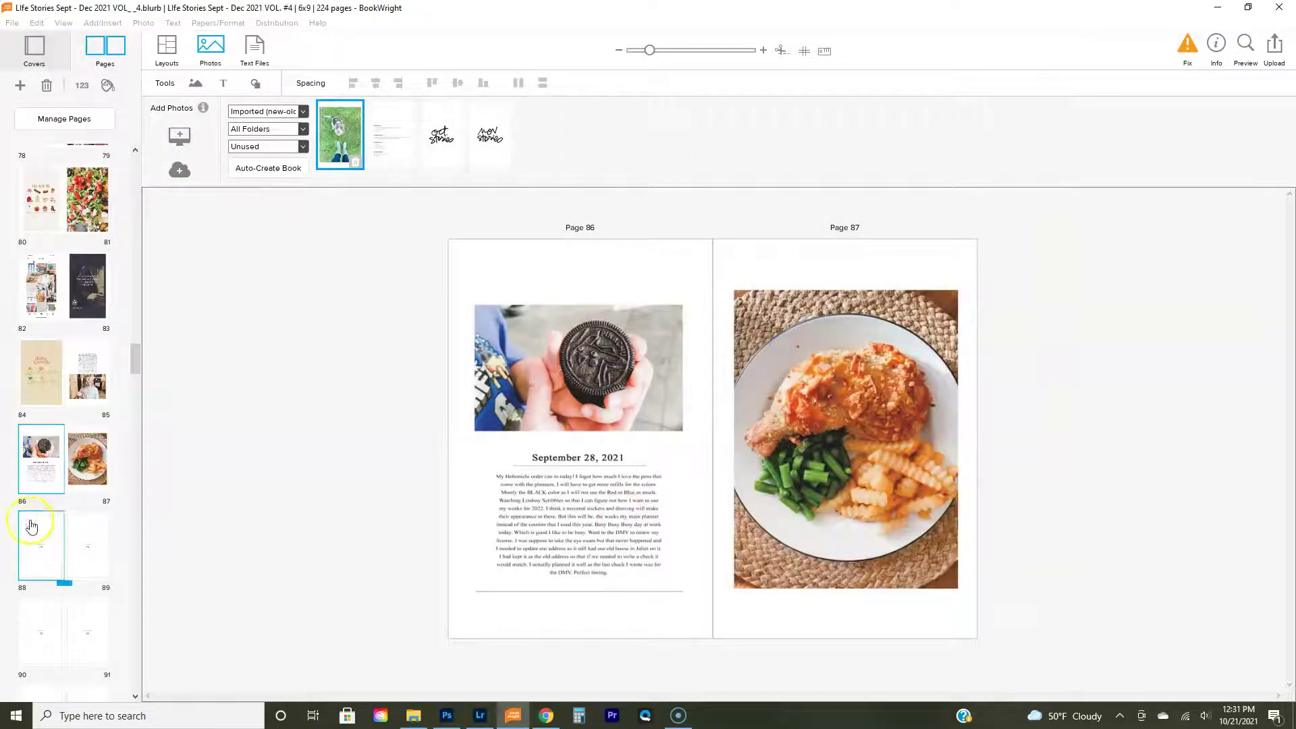
{"action": "key", "text": "alt+Tab"}
{"action": "left_click", "coordinate": [125, 214]}
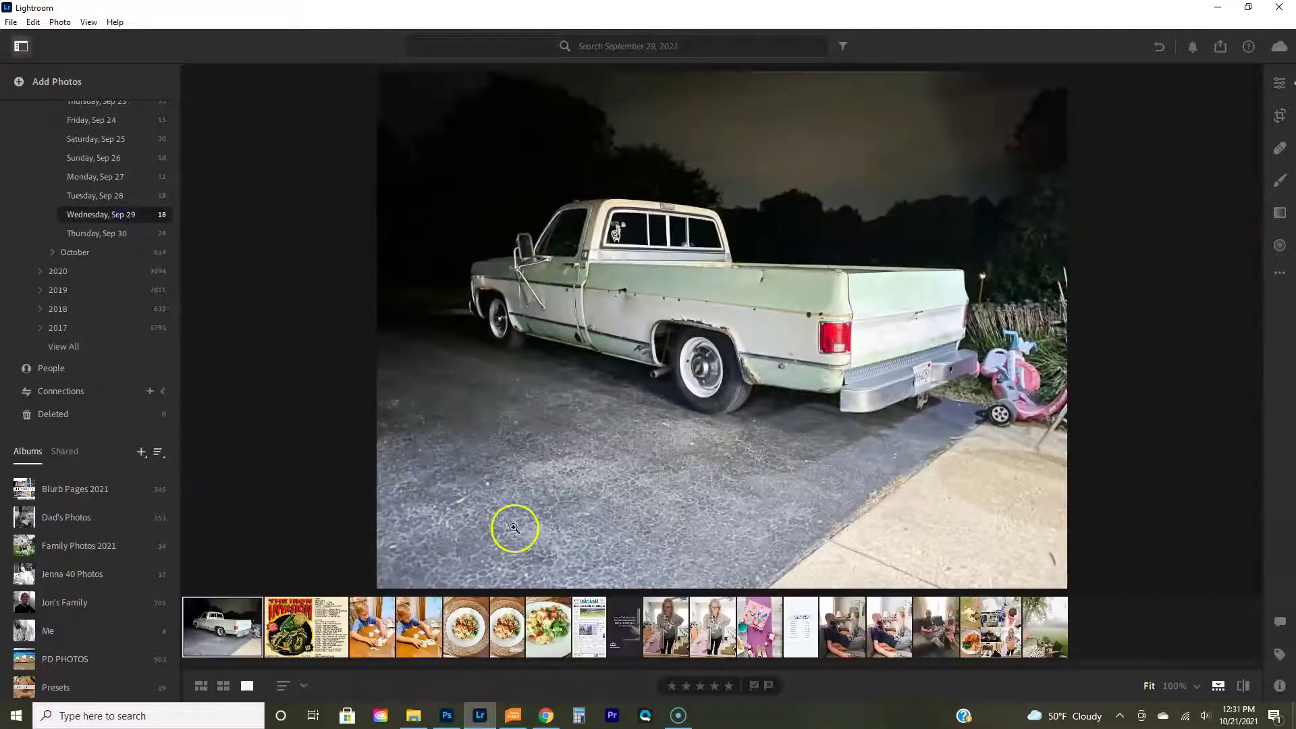
Step: Send the Iron Invasion poster from Lightroom to Photoshop for editing
{"action": "left_click", "coordinate": [315, 633]}
{"action": "right_click", "coordinate": [316, 633]}
{"action": "left_click", "coordinate": [408, 478]}
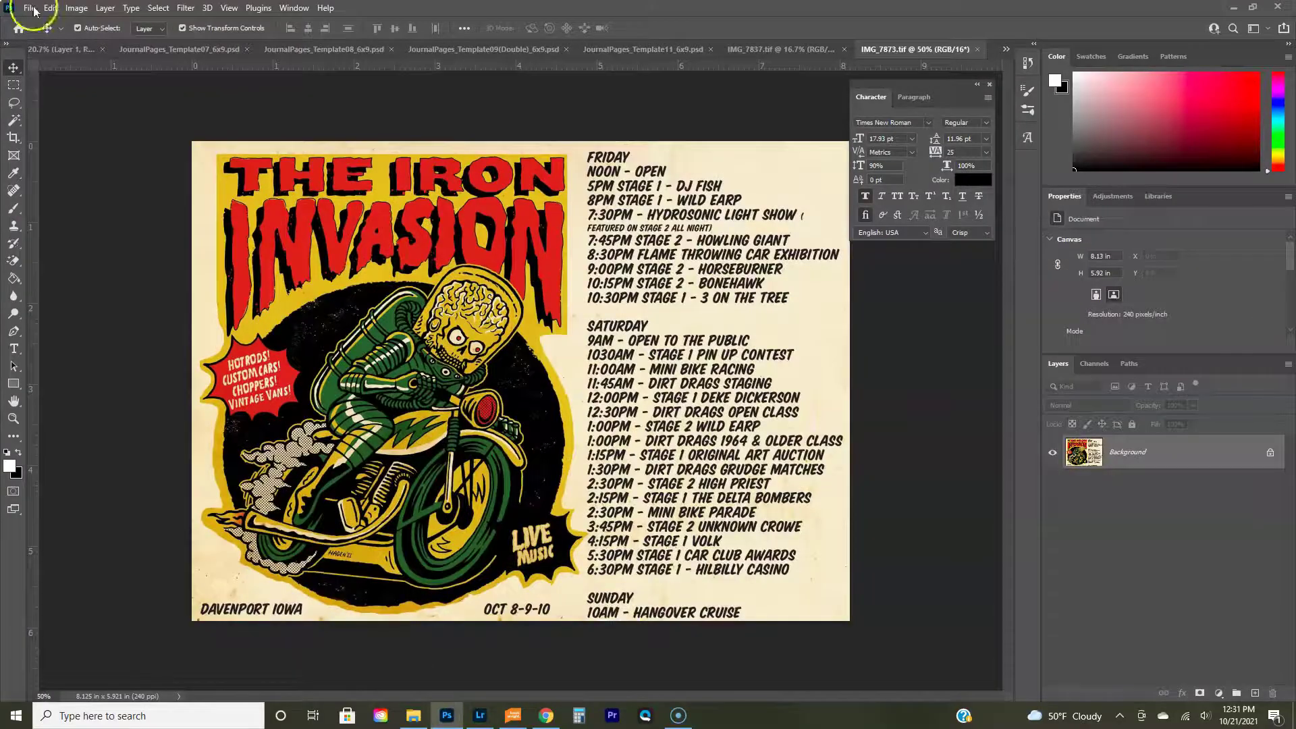
Step: Save a JPEG copy of the poster, changing the reused file name's page number to 1
{"action": "left_click", "coordinate": [33, 9]}
{"action": "left_click", "coordinate": [74, 184]}
{"action": "left_click", "coordinate": [128, 547]}
{"action": "left_click", "coordinate": [116, 598]}
{"action": "left_click", "coordinate": [876, 95]}
{"action": "left_click", "coordinate": [270, 527]}
{"action": "left_click", "coordinate": [270, 527]}
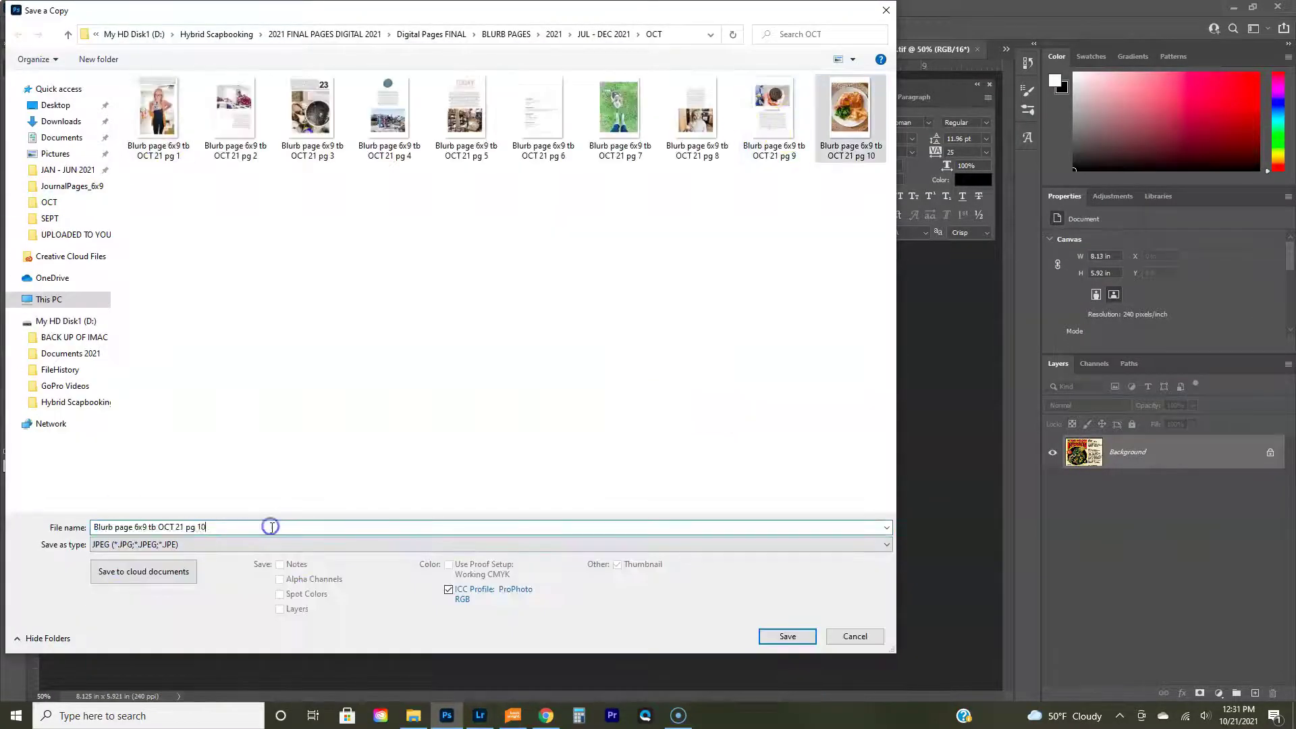
{"action": "key", "text": "BackSpace"}
{"action": "type", "text": "1"}
{"action": "key", "text": "Return"}
{"action": "key", "text": "Return"}
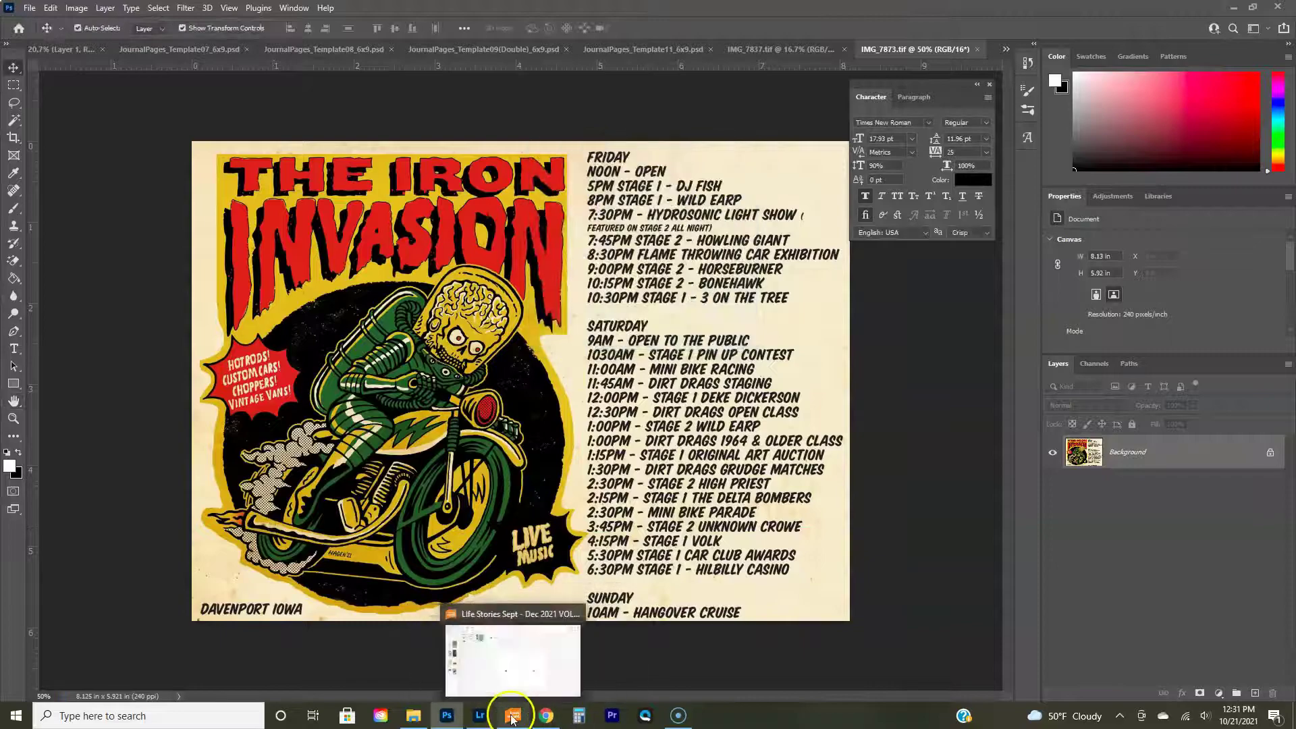
{"action": "left_click", "coordinate": [513, 716]}
Step: Add the poster JPEG to BookWright's photo tray
{"action": "left_click", "coordinate": [177, 134]}
{"action": "left_click", "coordinate": [619, 425]}
{"action": "left_click", "coordinate": [932, 673]}
{"action": "left_click", "coordinate": [545, 717]}
{"action": "left_click", "coordinate": [546, 719]}
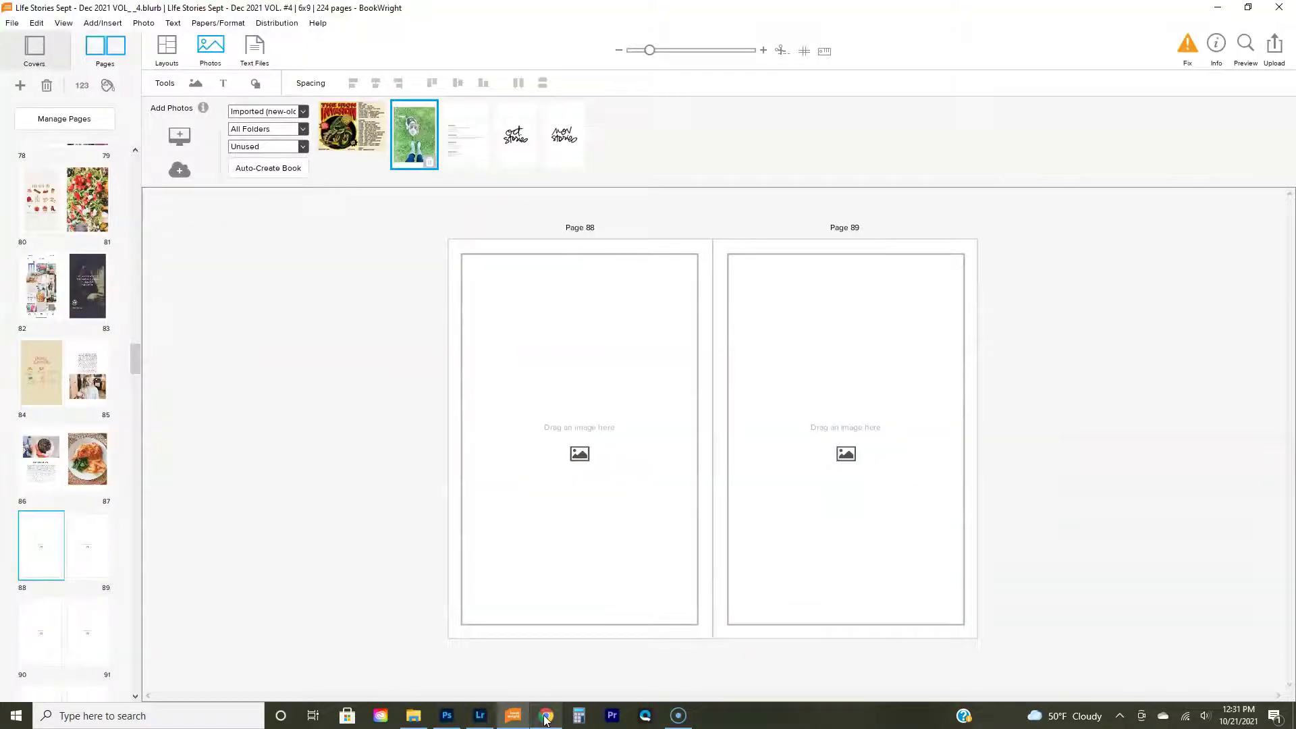
Step: Browse the Lightroom photos: pink toy, school year image, couch, Daily Herald and dark quote
{"action": "left_click", "coordinate": [480, 716]}
{"action": "left_click", "coordinate": [760, 628]}
{"action": "left_click", "coordinate": [804, 628]}
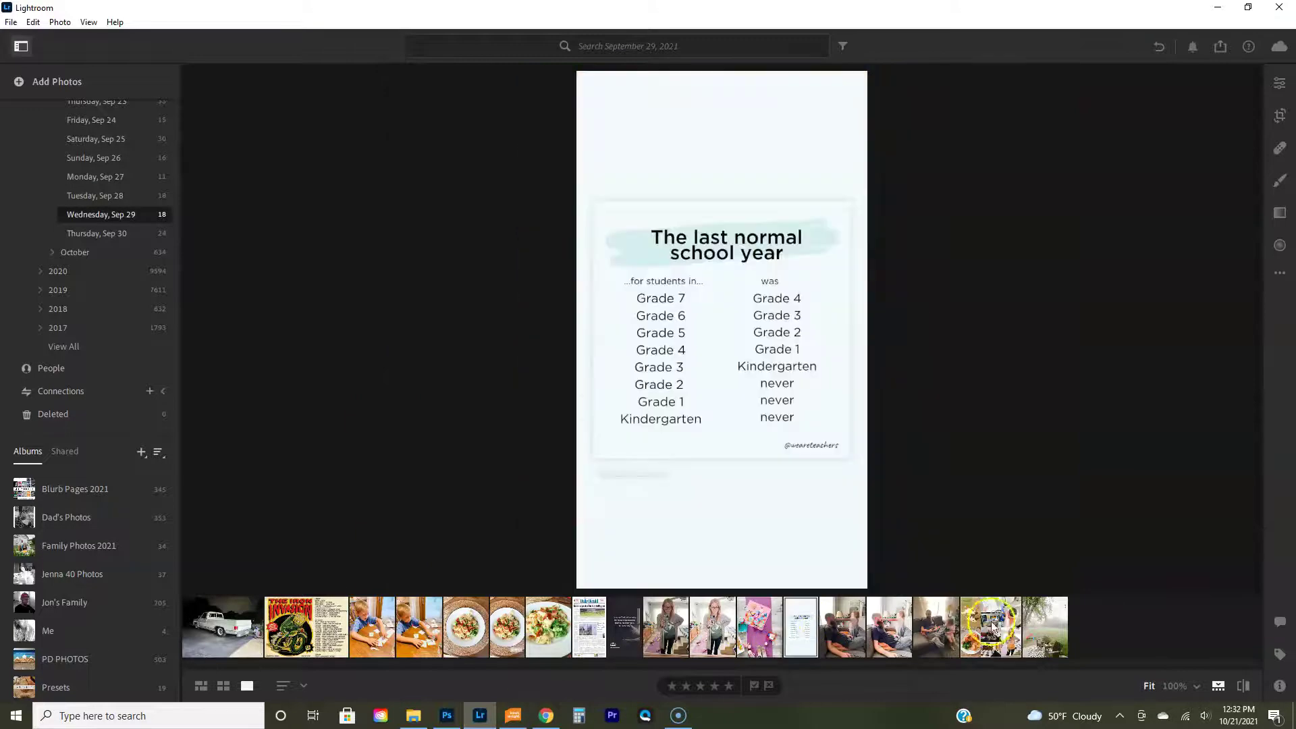
{"action": "left_click", "coordinate": [896, 635]}
{"action": "left_click", "coordinate": [589, 628]}
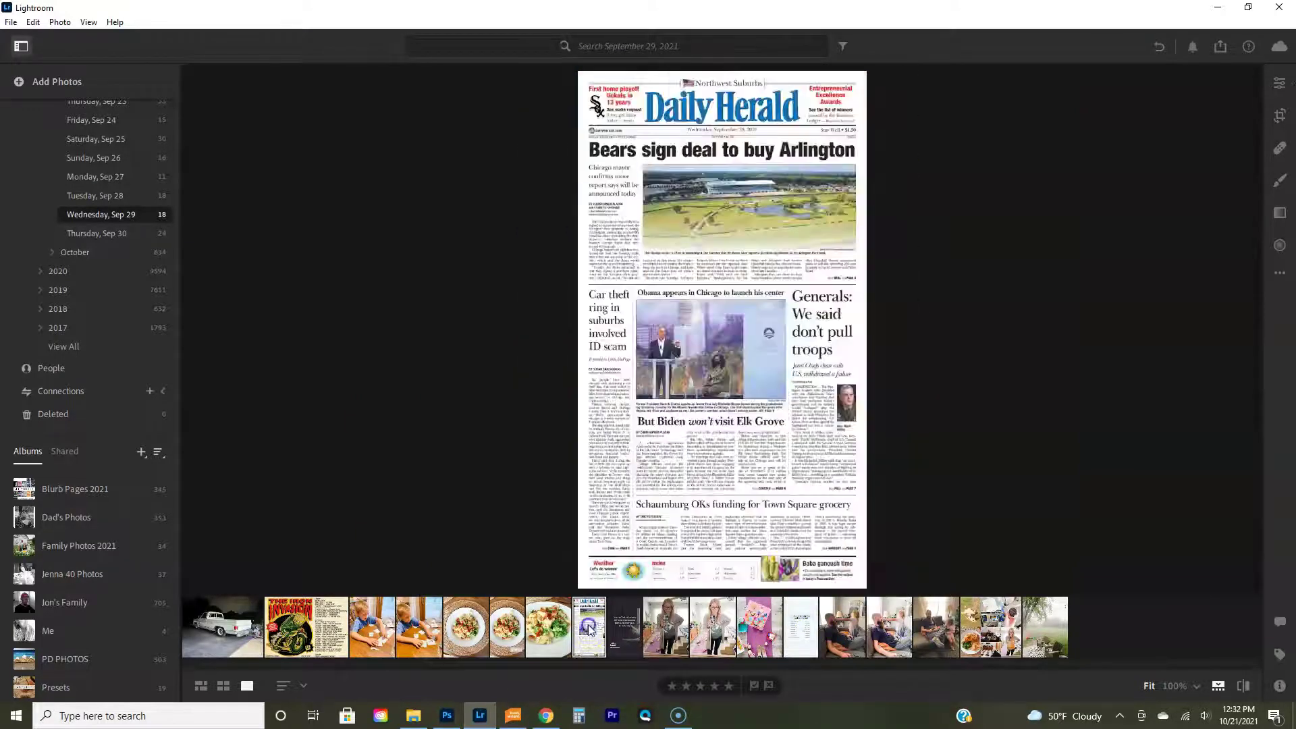
{"action": "left_click", "coordinate": [634, 631]}
{"action": "left_click", "coordinate": [757, 631]}
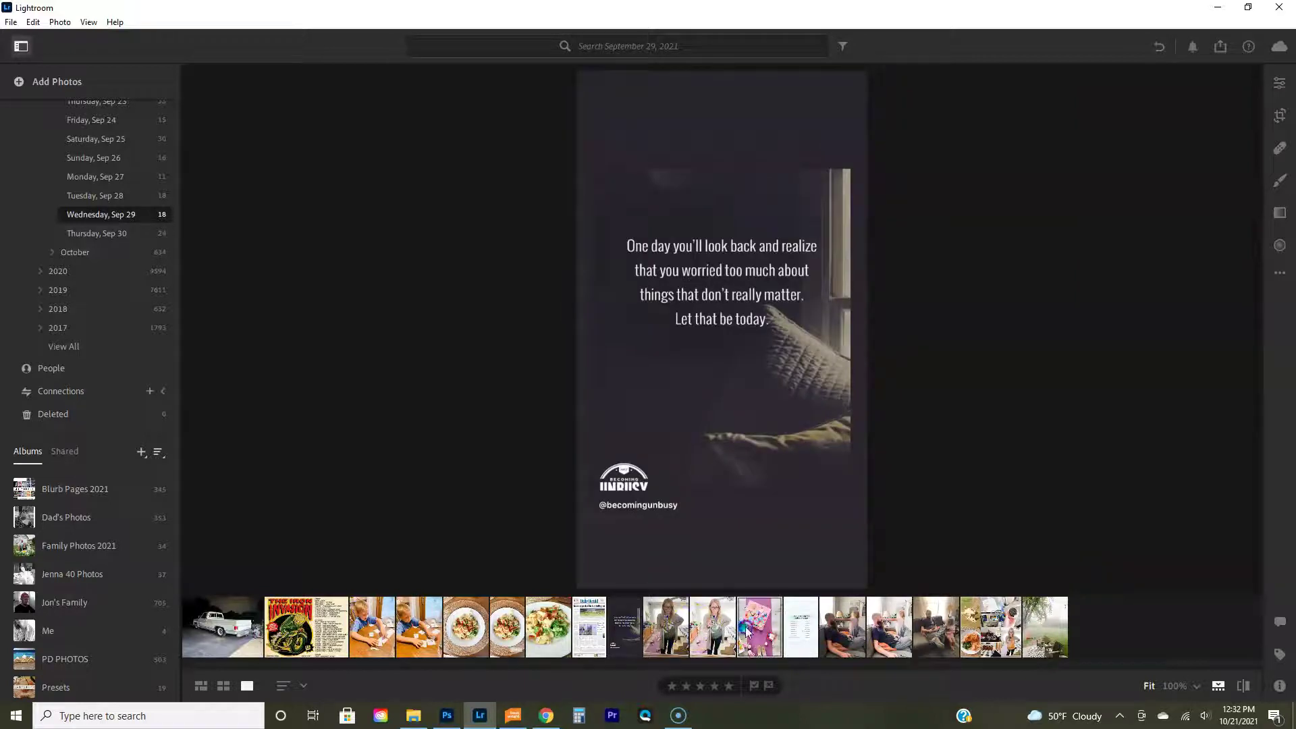
{"action": "left_click", "coordinate": [887, 631]}
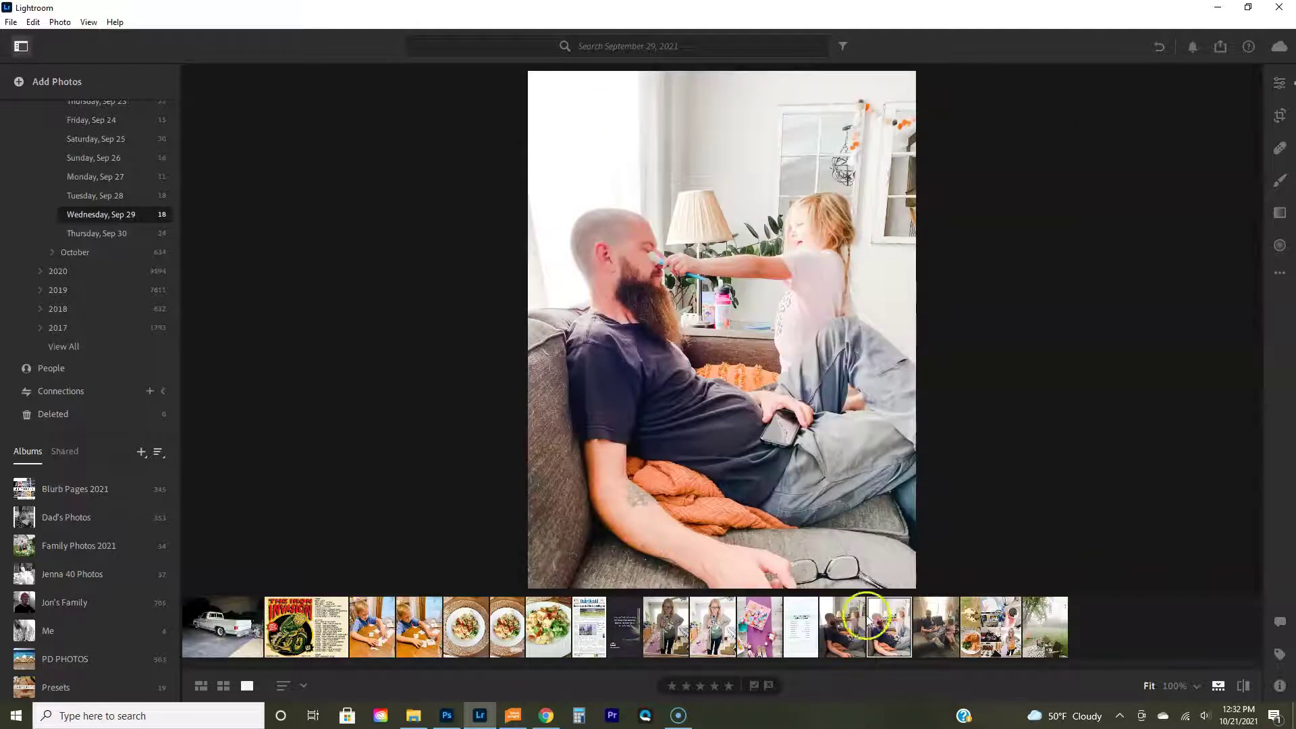
Step: Send the photo collage from Thursday, Sep 30 to Photoshop for editing
{"action": "left_click", "coordinate": [114, 233]}
{"action": "left_click_drag", "start_coordinate": [678, 664], "coordinate": [850, 664]}
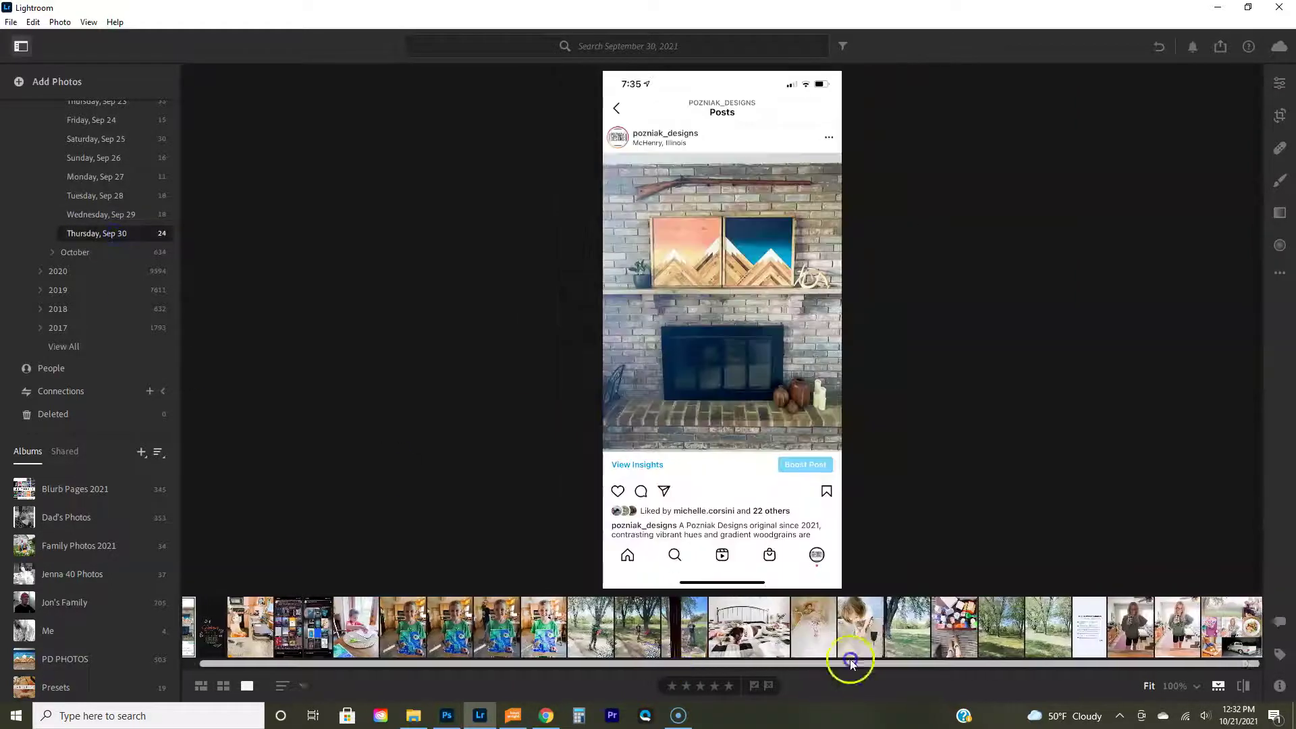
{"action": "left_click", "coordinate": [1237, 627]}
{"action": "right_click", "coordinate": [1171, 610]}
{"action": "left_click", "coordinate": [1192, 457]}
{"action": "left_click", "coordinate": [548, 718]}
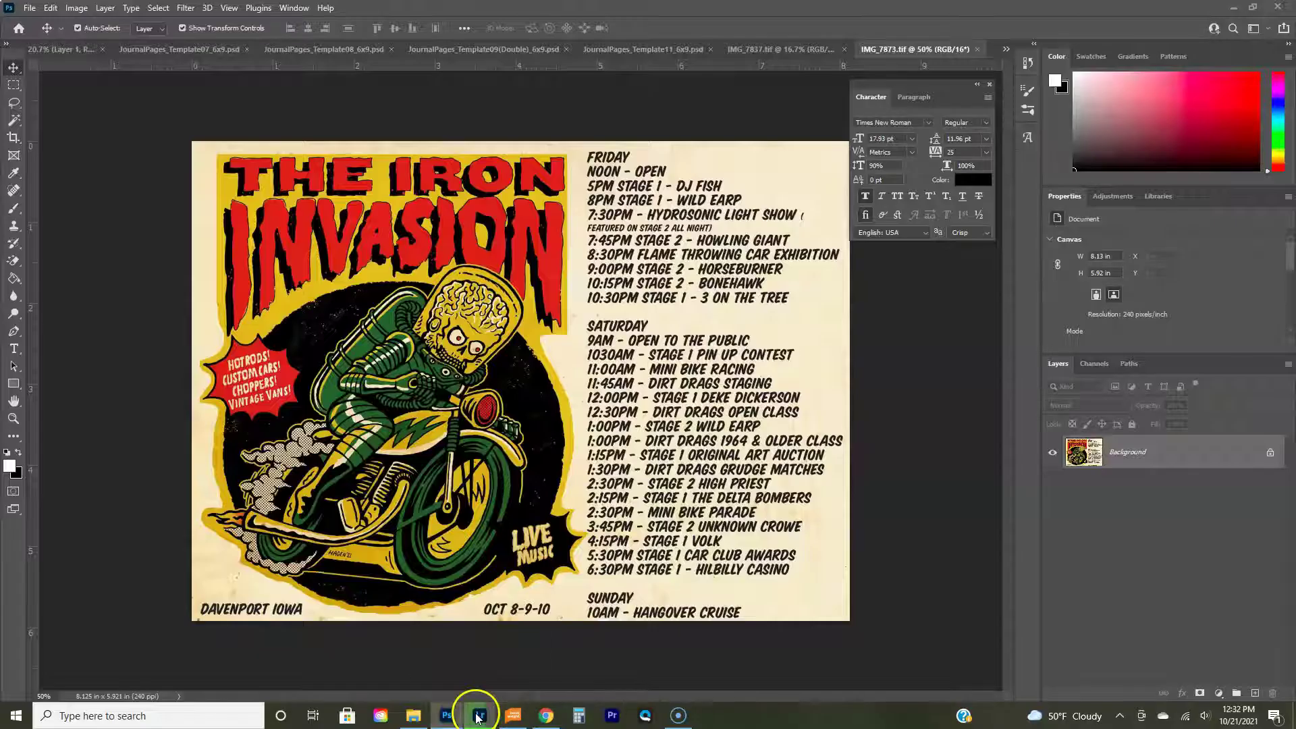
Step: Close the finished IMG_7873 poster and IMG_7837 images in Photoshop
{"action": "left_click", "coordinate": [449, 716]}
{"action": "left_click", "coordinate": [452, 724]}
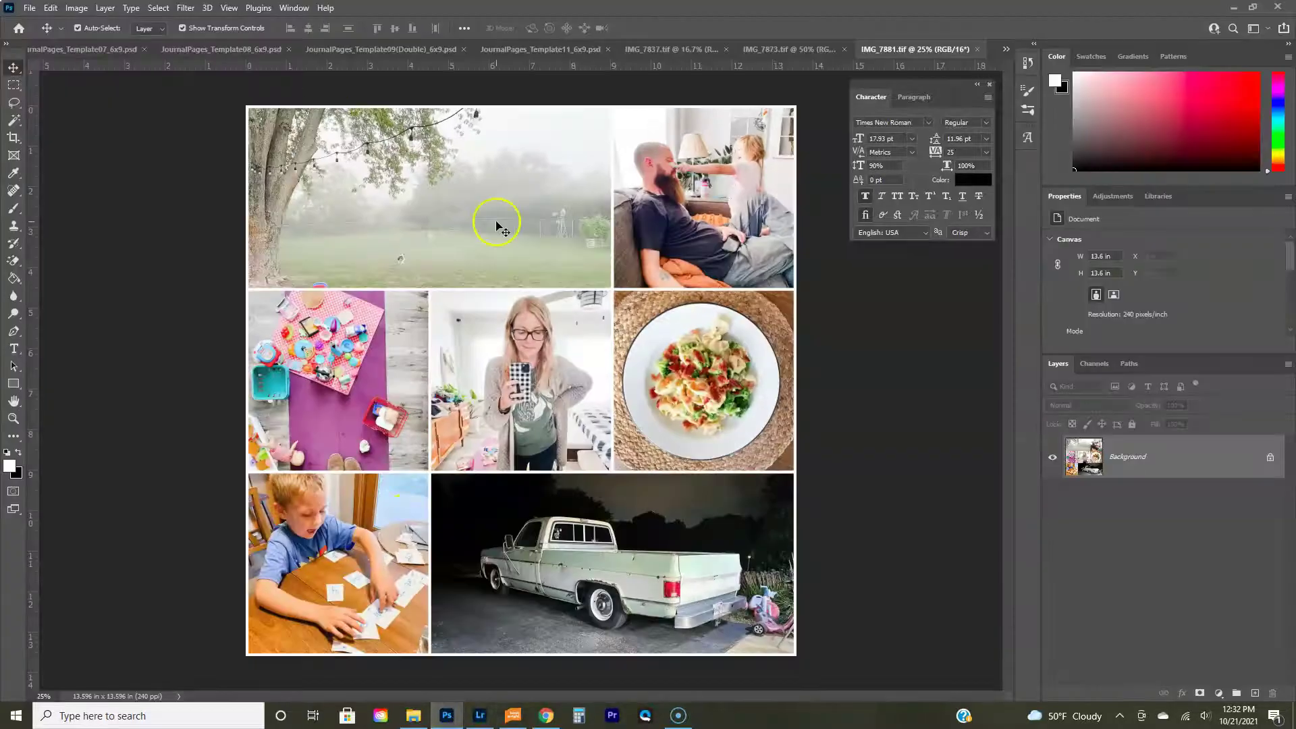
{"action": "left_click", "coordinate": [796, 50]}
{"action": "left_click", "coordinate": [877, 50]}
{"action": "left_click", "coordinate": [757, 50]}
{"action": "left_click", "coordinate": [900, 50]}
Step: Drag the IMG_7881 collage into Untitled-1, shrink it and place it at the top
{"action": "left_click_drag", "start_coordinate": [894, 51], "coordinate": [588, 383]}
{"action": "left_click_drag", "start_coordinate": [212, 228], "coordinate": [459, 472]}
{"action": "left_click_drag", "start_coordinate": [569, 516], "coordinate": [525, 280]}
{"action": "key", "text": "Return"}
{"action": "left_click", "coordinate": [456, 706]}
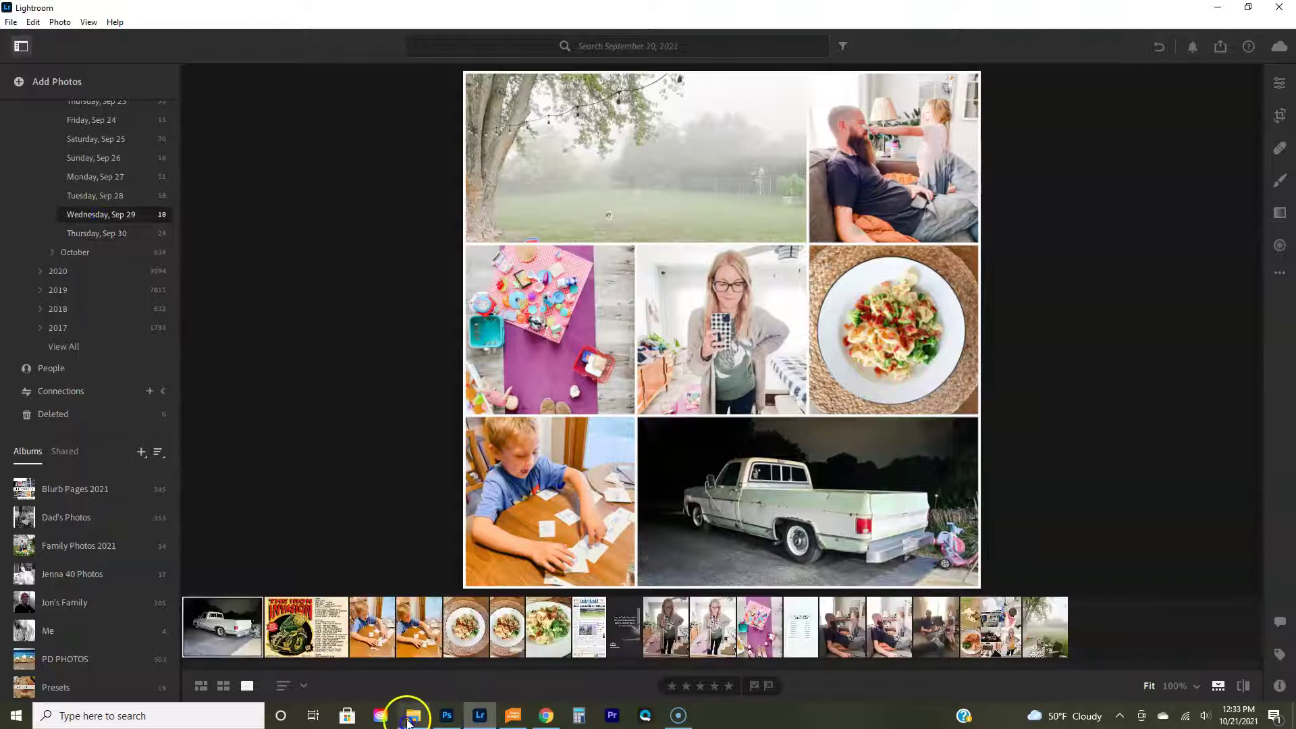
Step: Navigate DAY IN THE LIFE > AEdwards_DITL2021Kit > AEdwards_JournalCards > AEdwards_4x6JournalCards in File Explorer
{"action": "left_click", "coordinate": [413, 715]}
{"action": "left_click", "coordinate": [905, 210]}
{"action": "double_click", "coordinate": [904, 210]}
{"action": "double_click", "coordinate": [898, 208]}
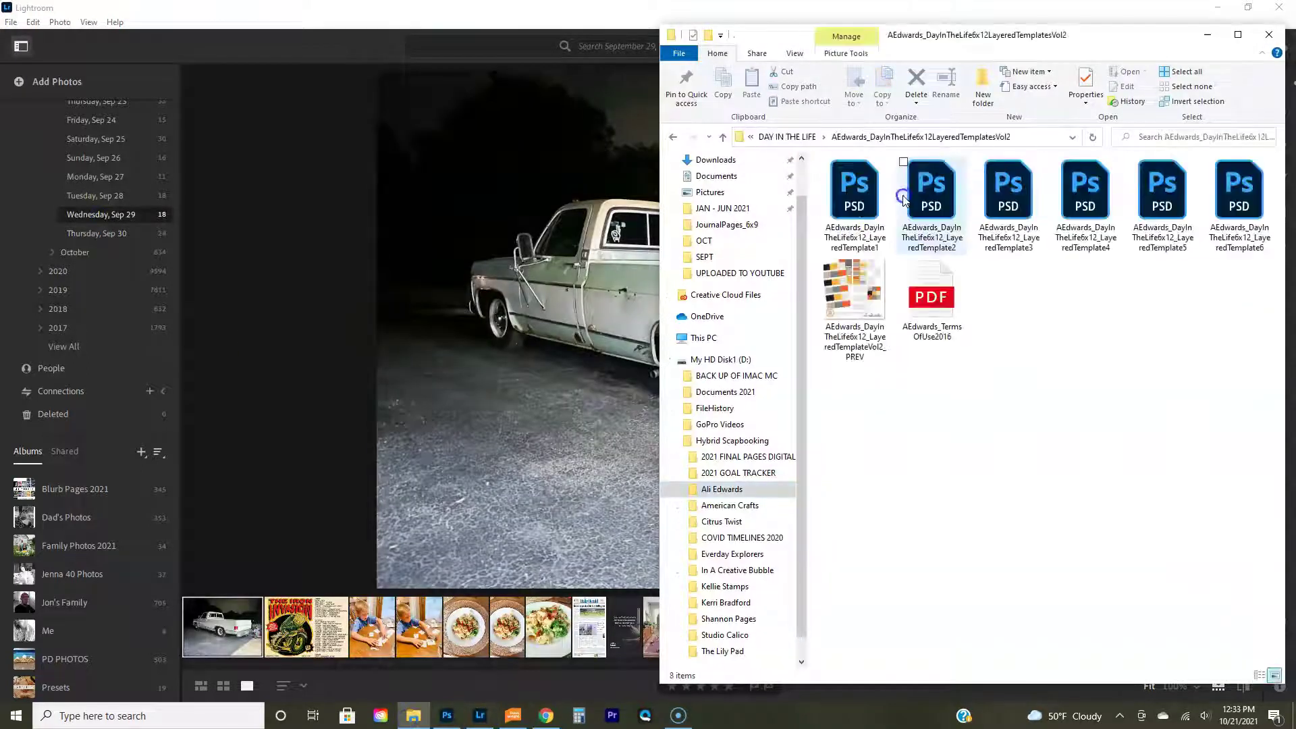
{"action": "left_click", "coordinate": [792, 137]}
{"action": "double_click", "coordinate": [877, 208]}
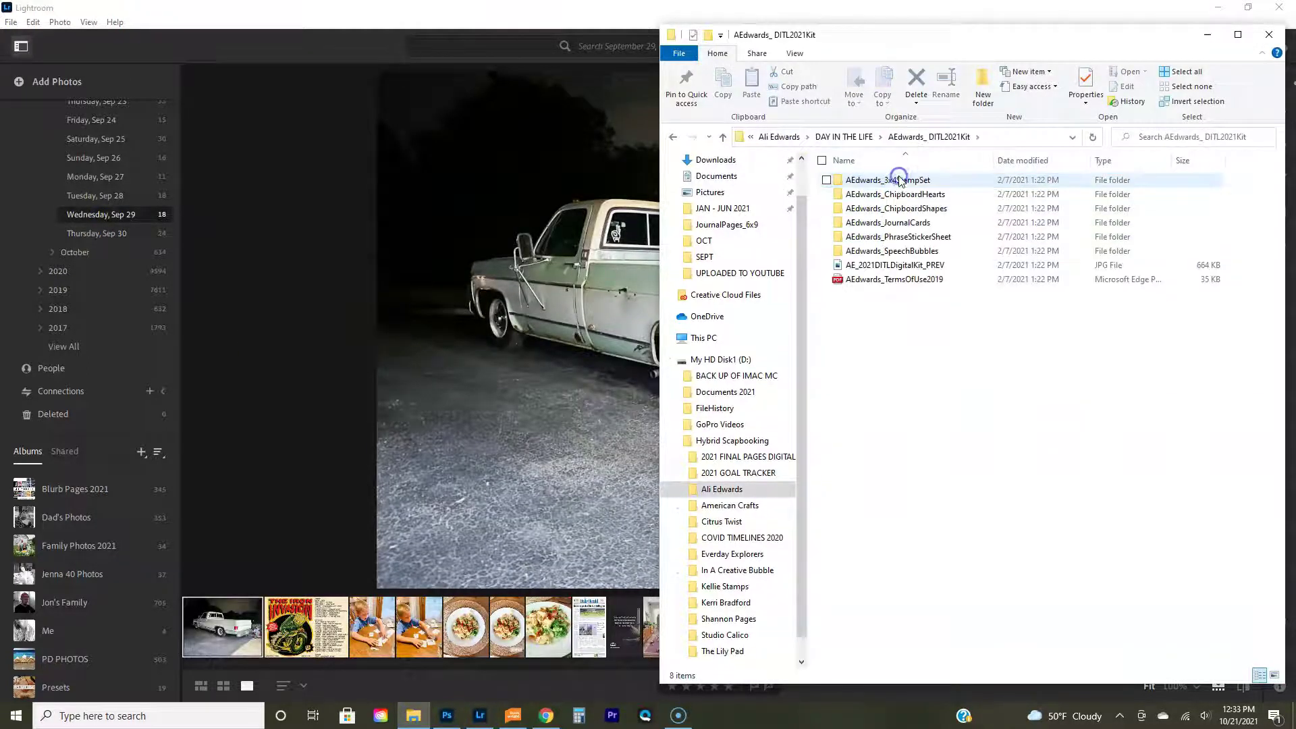
{"action": "double_click", "coordinate": [900, 229]}
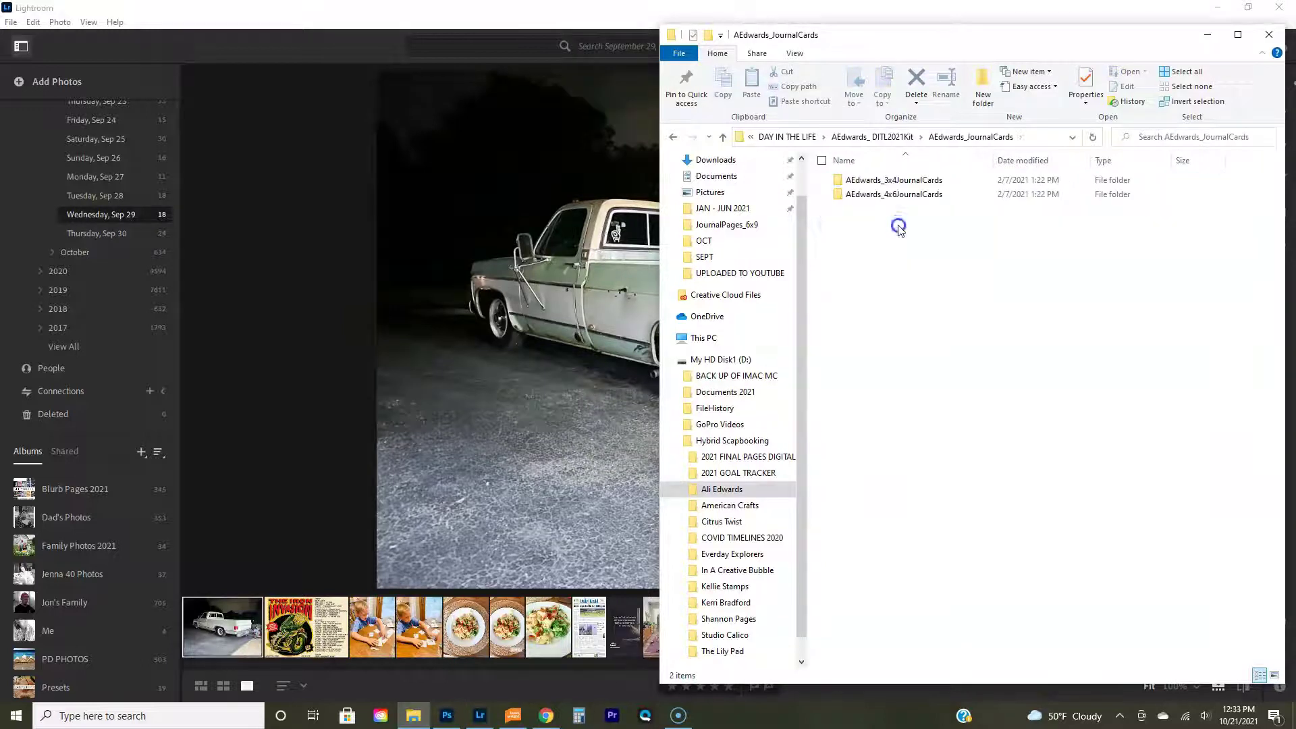
{"action": "double_click", "coordinate": [886, 180]}
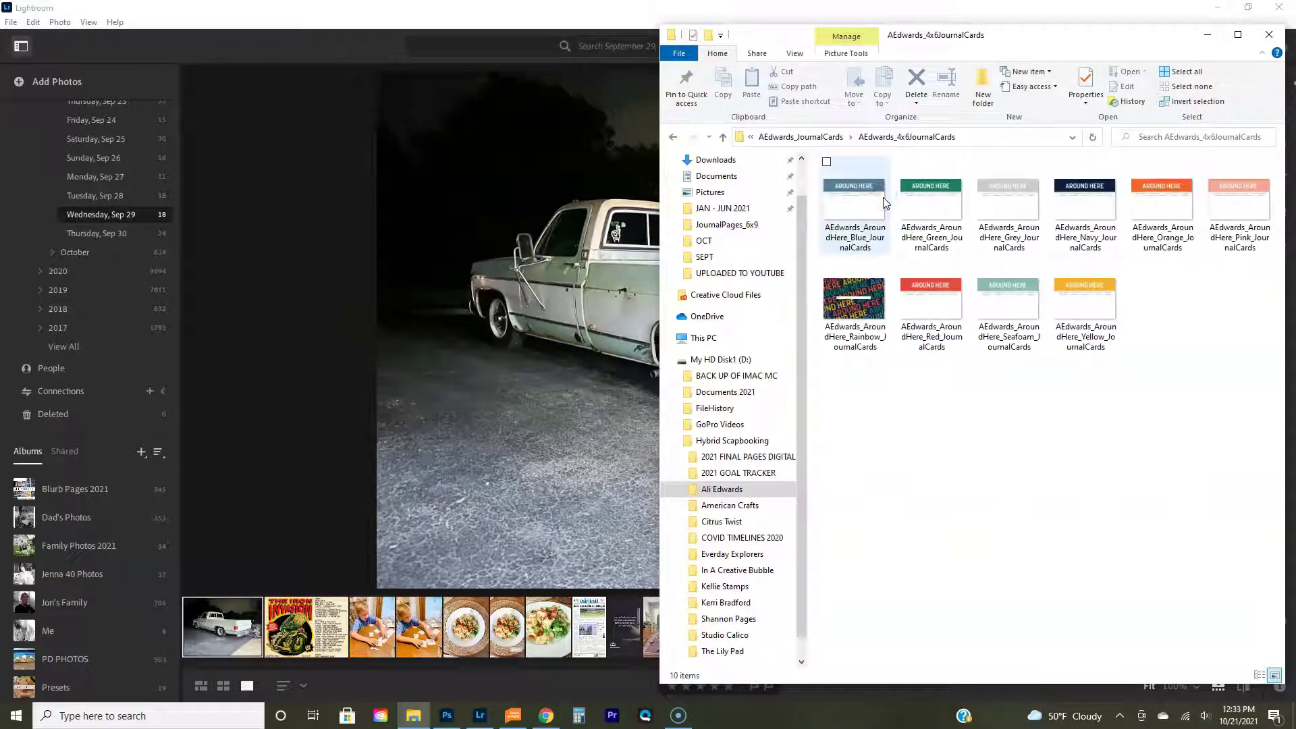
{"action": "left_click", "coordinate": [1171, 191]}
{"action": "right_click", "coordinate": [1172, 195]}
{"action": "key", "text": "Escape"}
Step: Place the Seafoam Around Here journal card on the page and arrange it beneath the collage
{"action": "left_click", "coordinate": [446, 717]}
{"action": "left_click", "coordinate": [416, 718]}
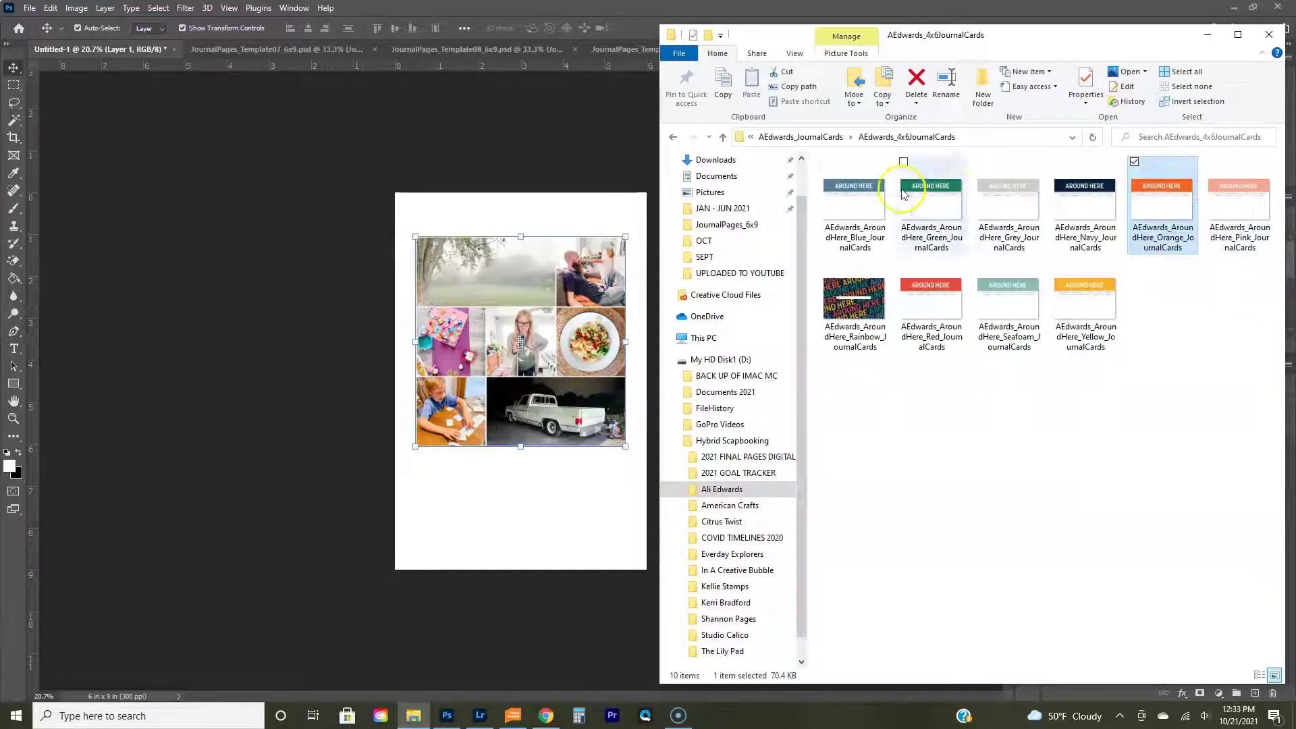
{"action": "left_click_drag", "start_coordinate": [1007, 297], "coordinate": [526, 478]}
{"action": "key", "text": "Return"}
{"action": "left_click_drag", "start_coordinate": [507, 347], "coordinate": [507, 317]}
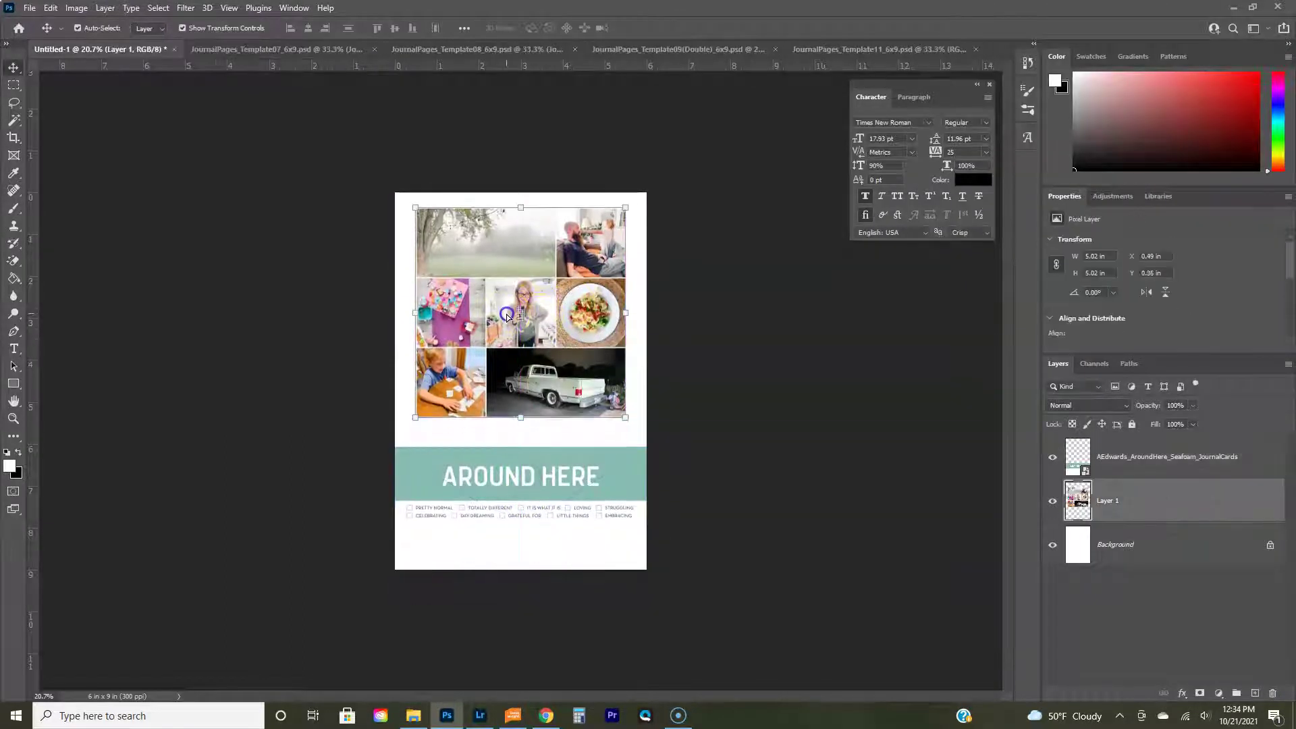
{"action": "left_click_drag", "start_coordinate": [506, 477], "coordinate": [529, 457]}
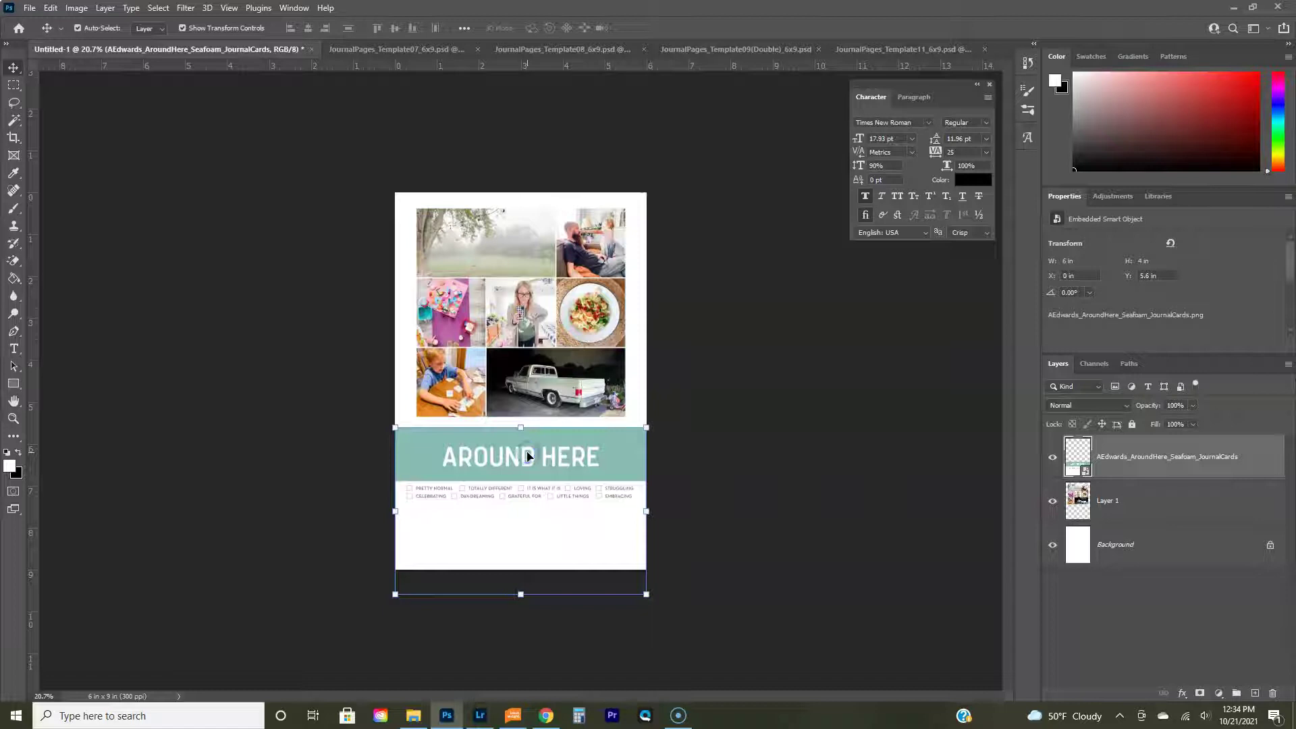
Step: Draw a paragraph text box on the journal card below the checkbox rows
{"action": "left_click", "coordinate": [749, 491]}
{"action": "left_click", "coordinate": [13, 348]}
{"action": "left_click_drag", "start_coordinate": [404, 507], "coordinate": [633, 558]}
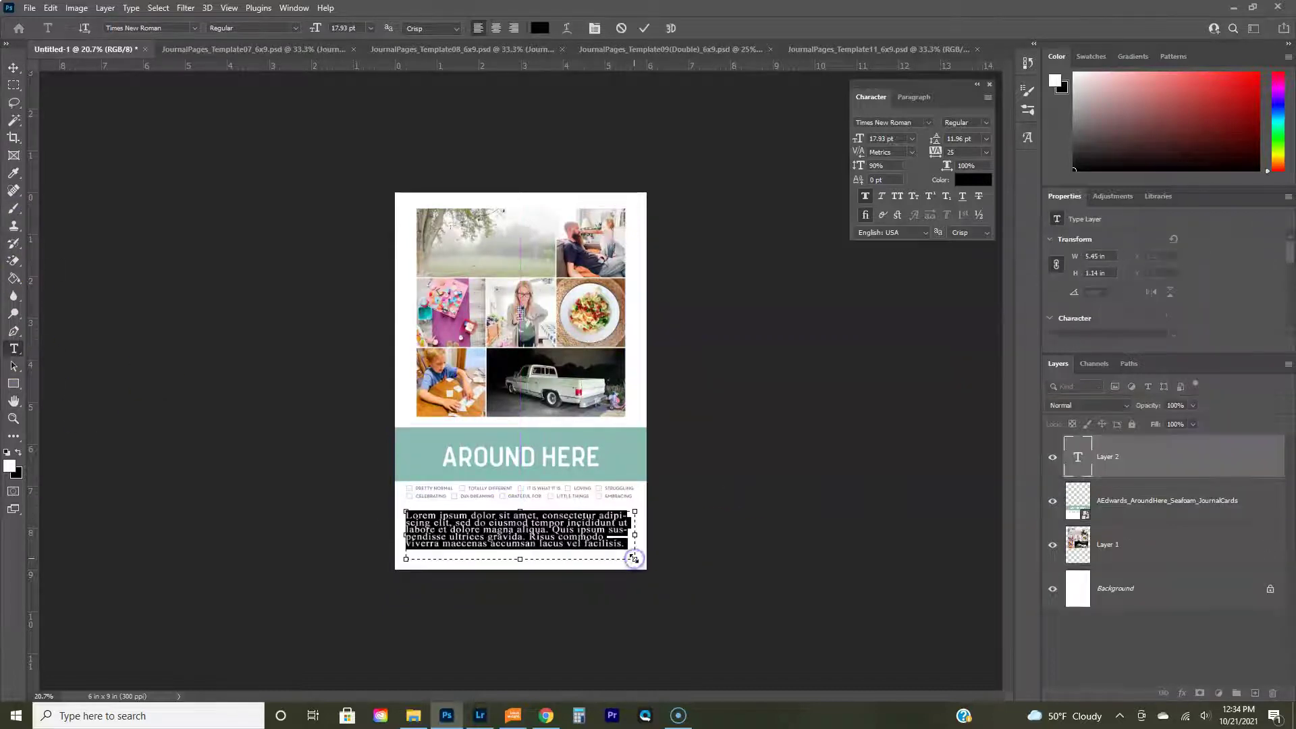
Step: Turn off faux bold and ligatures, and set leading to Auto and size to 9 pt
{"action": "left_click", "coordinate": [866, 197]}
{"action": "left_click", "coordinate": [865, 215]}
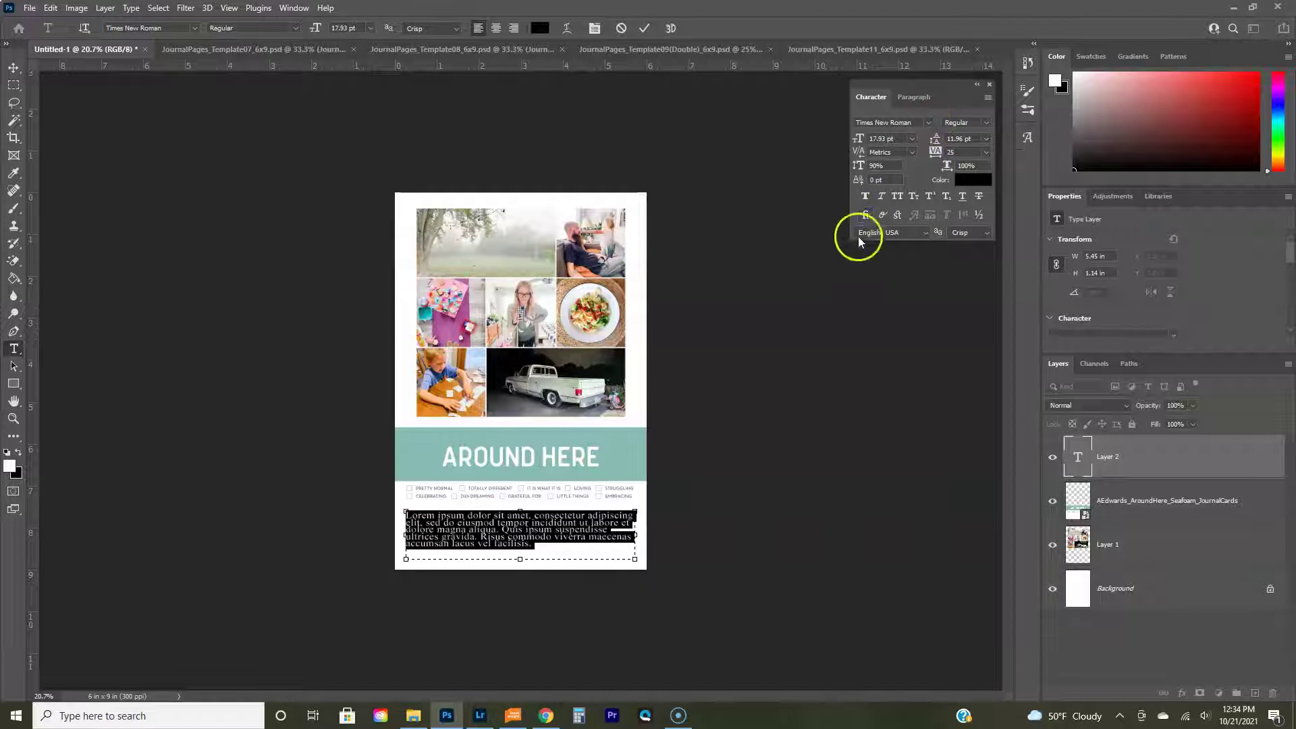
{"action": "left_click", "coordinate": [986, 138]}
{"action": "left_click", "coordinate": [978, 153]}
{"action": "left_click", "coordinate": [912, 138]}
{"action": "left_click", "coordinate": [893, 189]}
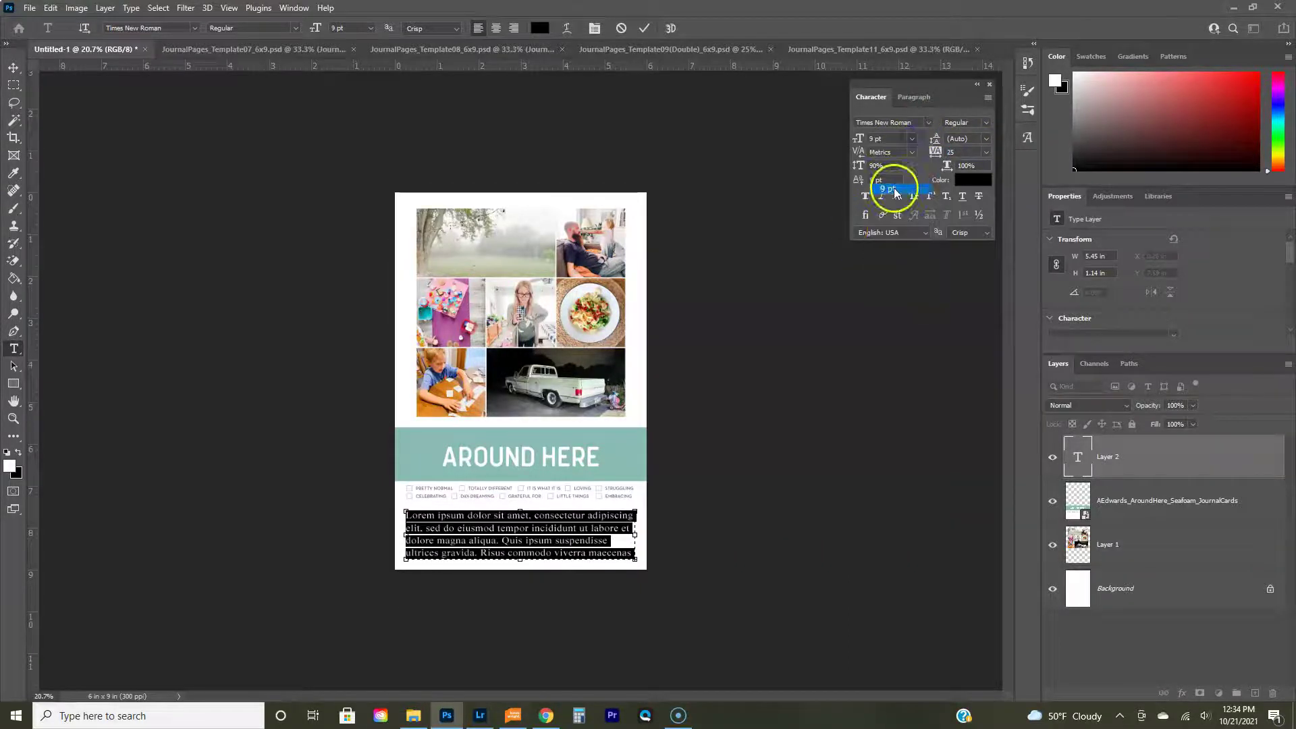
Step: Delete all the placeholder text, leaving the caret in the empty box
{"action": "scroll", "coordinate": [534, 505], "scroll_direction": "up", "scroll_amount": 6}
{"action": "scroll", "coordinate": [535, 503], "scroll_direction": "up", "scroll_amount": 3}
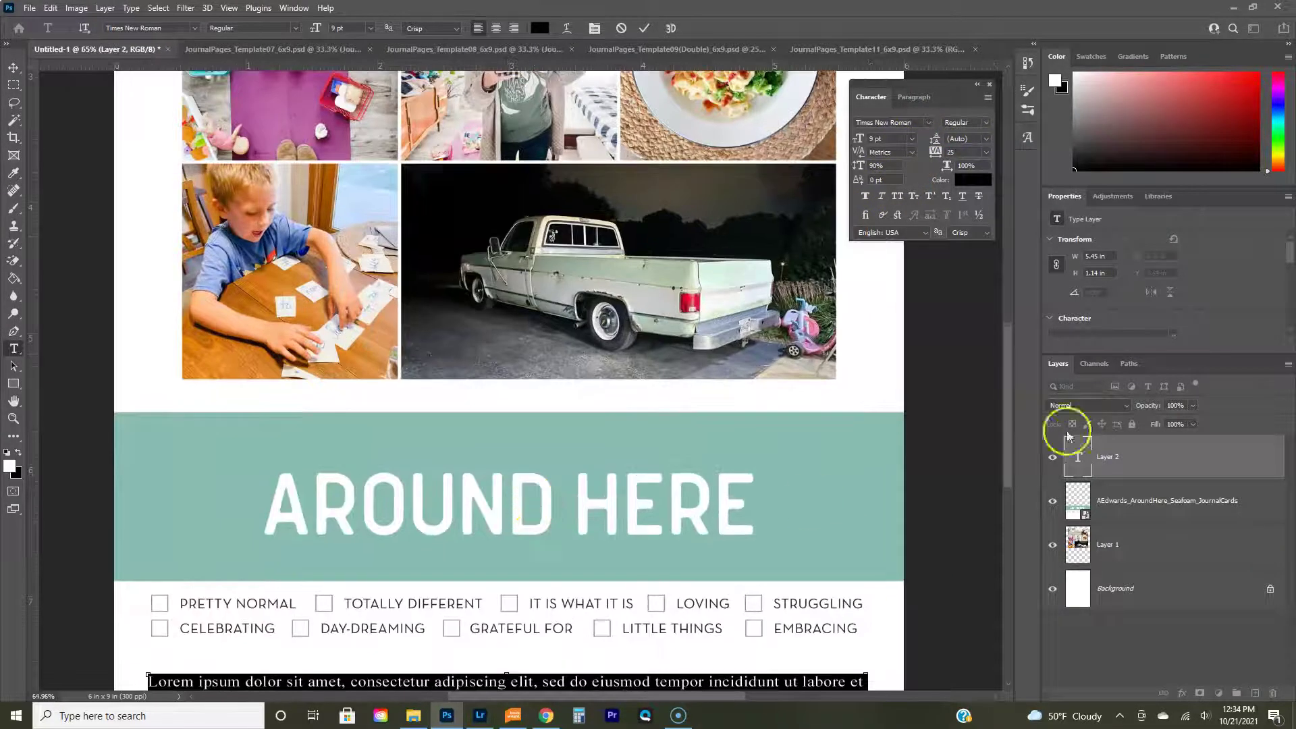
{"action": "scroll", "coordinate": [417, 323], "scroll_direction": "down", "scroll_amount": 5}
{"action": "left_click", "coordinate": [417, 323]}
{"action": "key", "text": "ctrl+a"}
{"action": "key", "text": "BackSpace"}
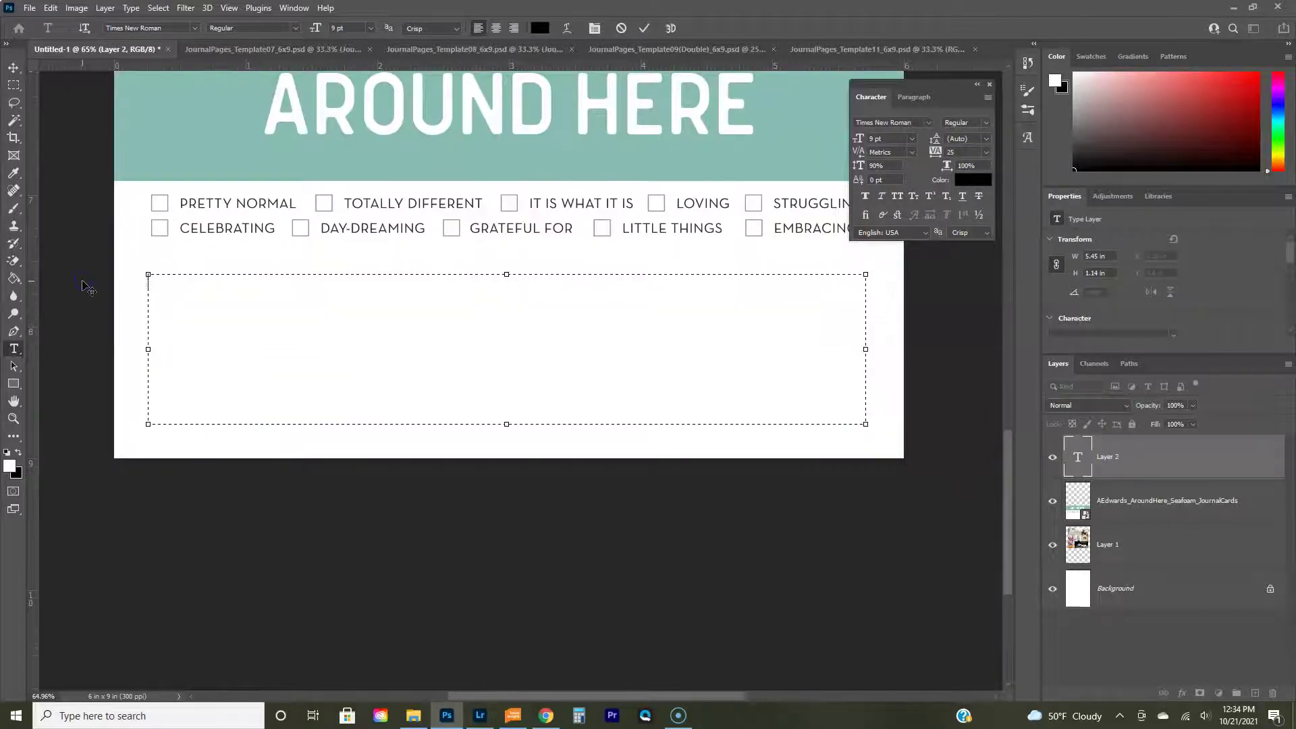
{"action": "left_click", "coordinate": [480, 716]}
{"action": "left_click", "coordinate": [446, 716]}
{"action": "left_click", "coordinate": [188, 299]}
Step: Type the journaling entry beginning 'I have been looking at my travlelers notebooks again.'
{"action": "type", "text": "I have been looking at my travle"}
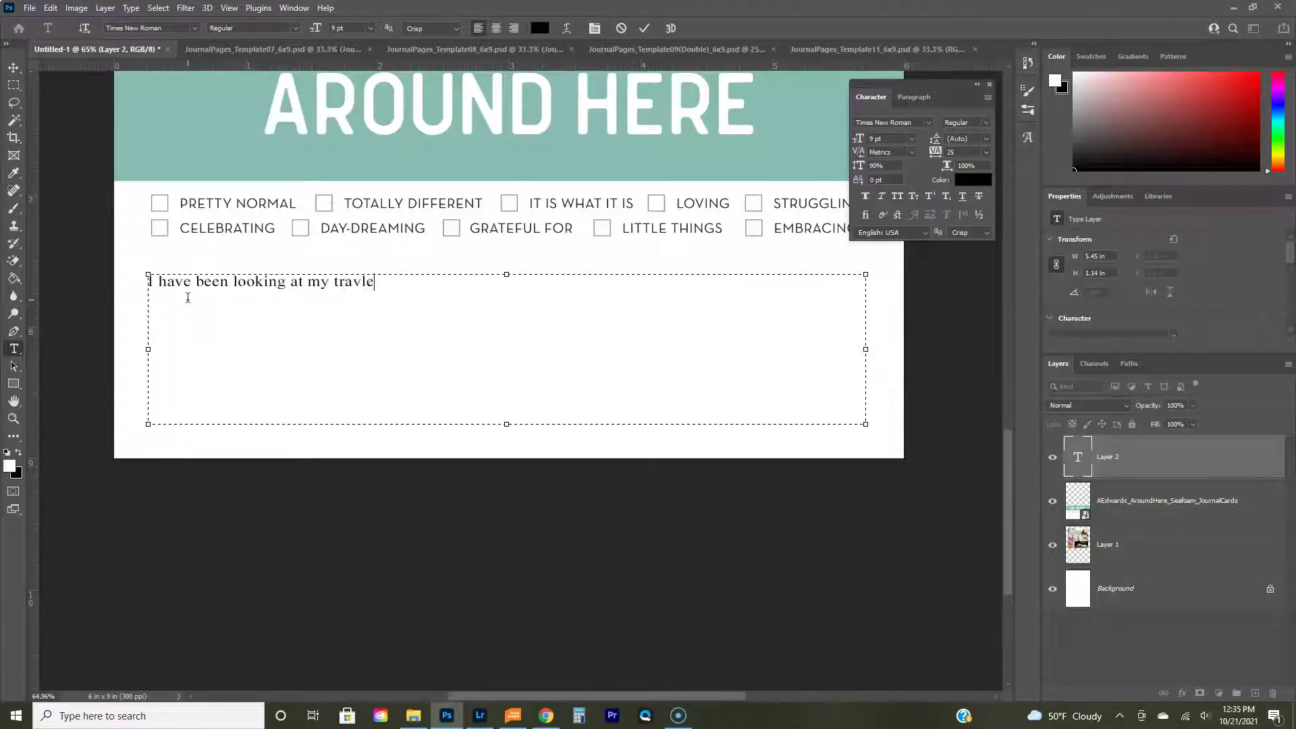
{"action": "key", "text": "BackSpace"}
{"action": "key", "text": "BackSpace"}
{"action": "type", "text": "elers notebooks ag"}
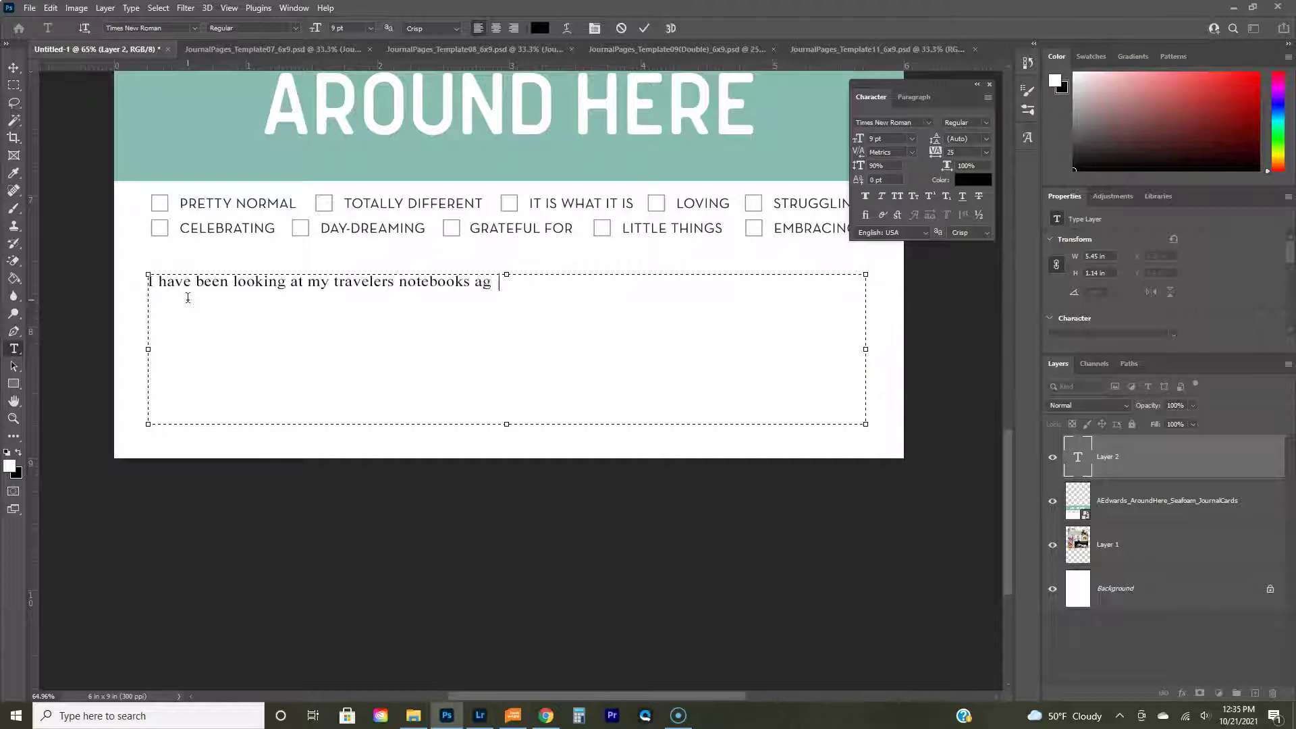
{"action": "type", "text": "ain. I must be missing them"}
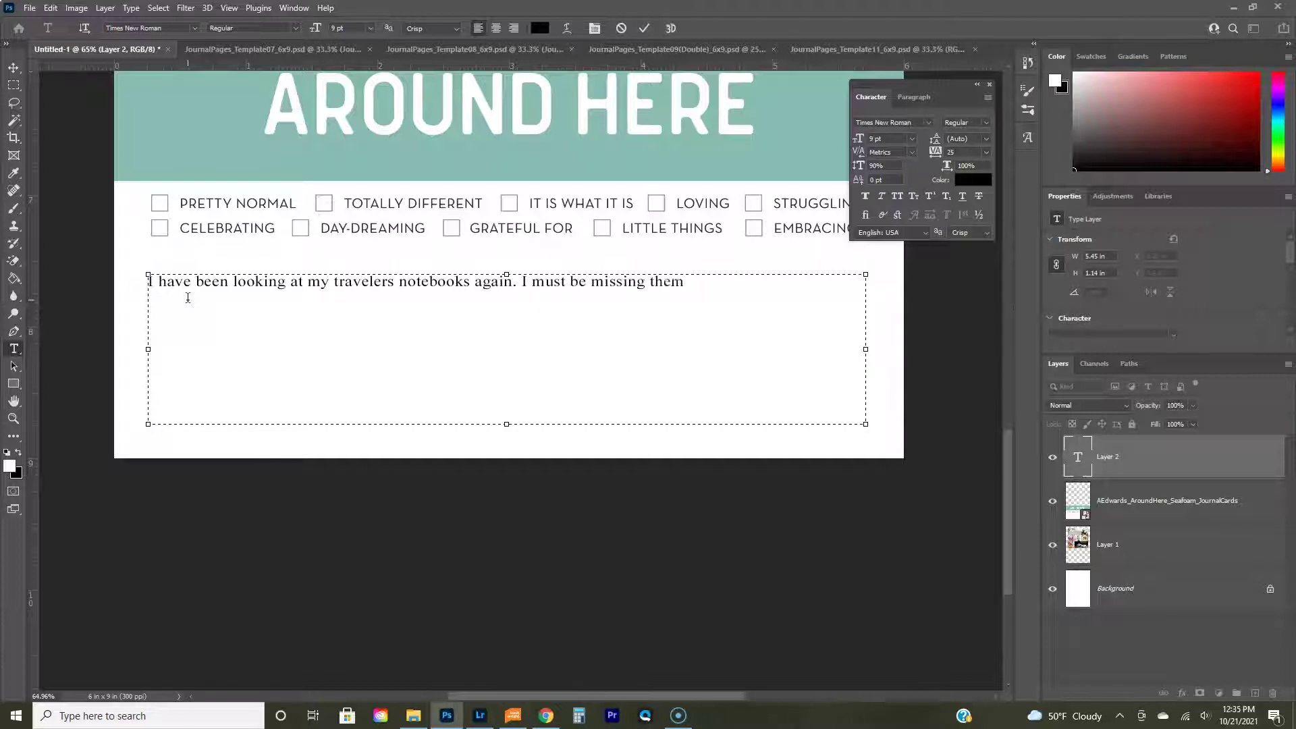
{"action": "type", "text": "; or creating in them"}
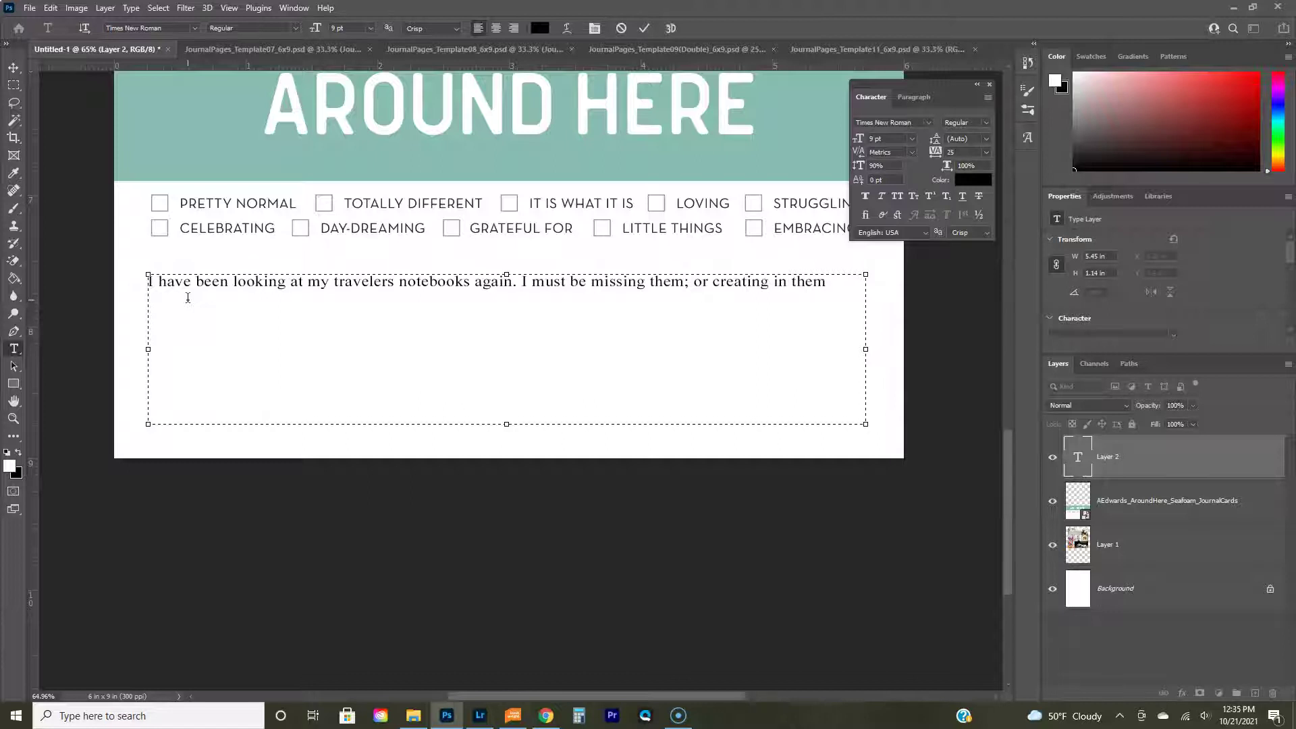
{"action": "type", "text": ". I was thinking that I could"}
{"action": "type", "text": " try using it again"}
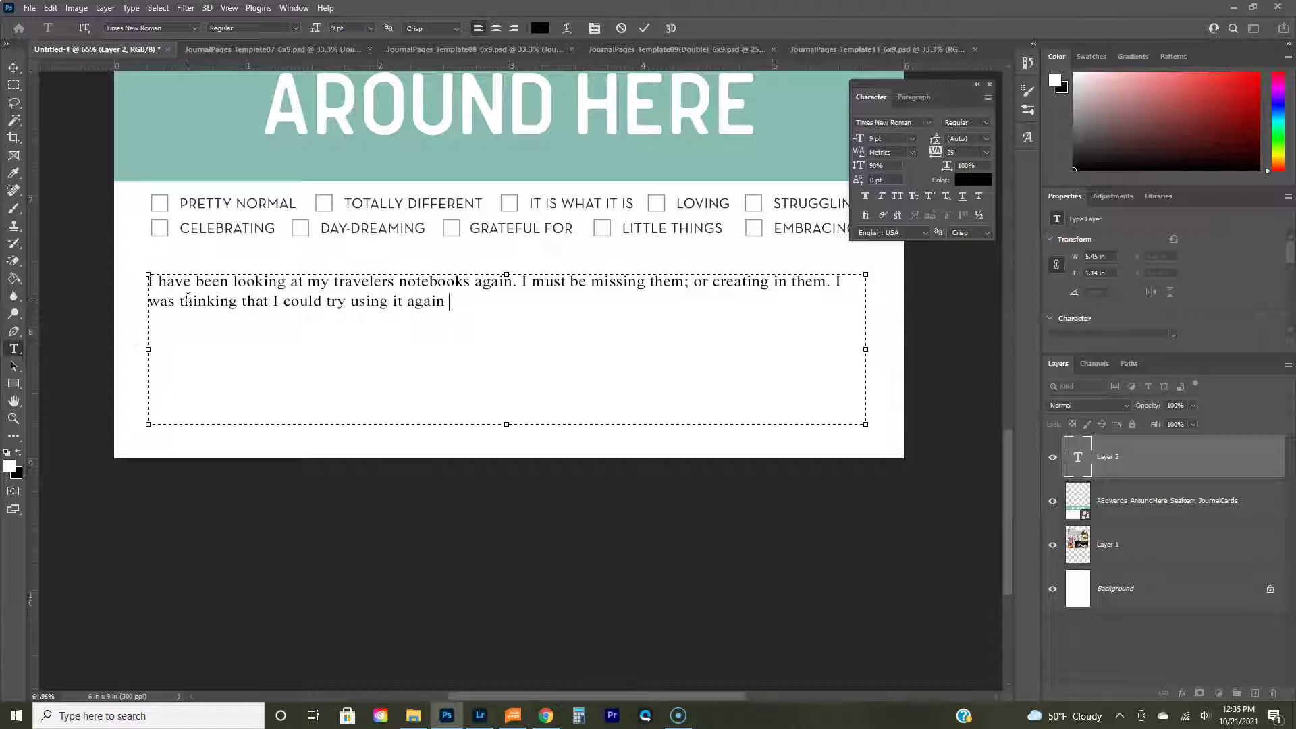
{"action": "type", "text": " but I think that I might try to set up the w "}
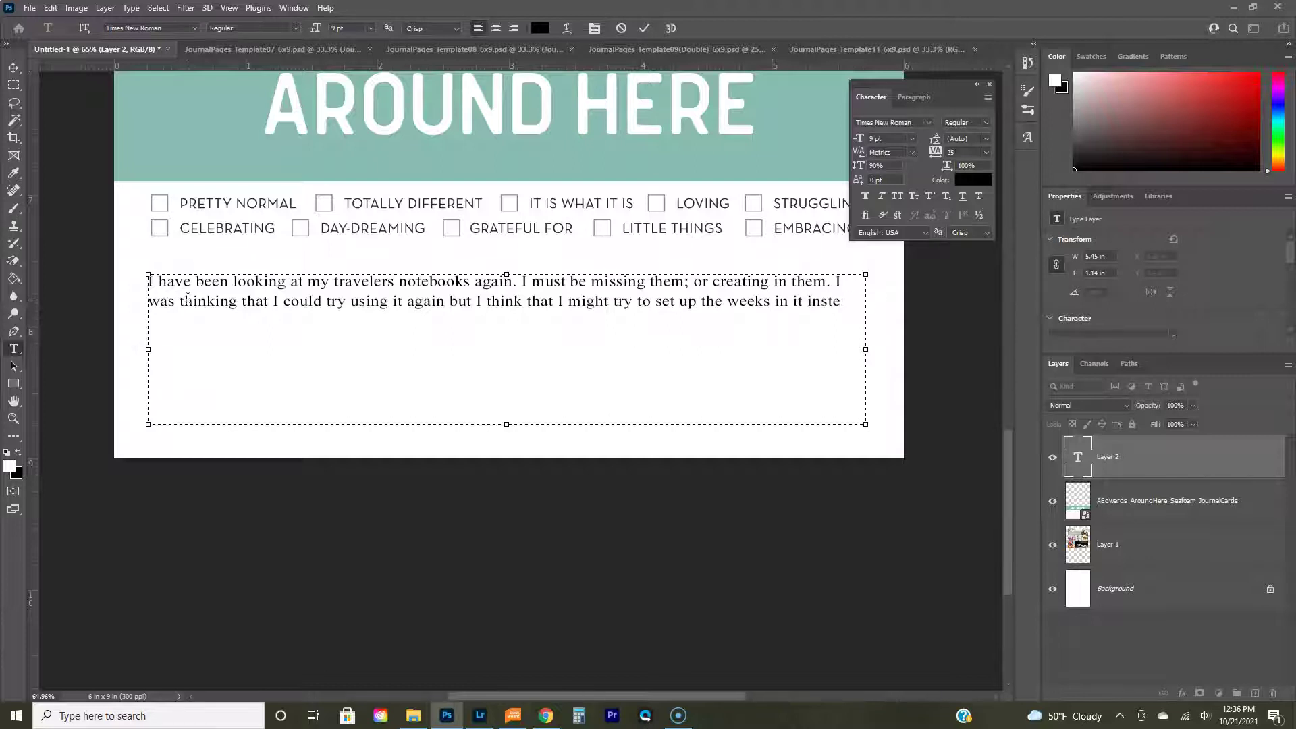
{"action": "type", "text": "like a mock run with it. I will have to cut it down to the same size so taht"}
{"action": "type", "text": " I have"}
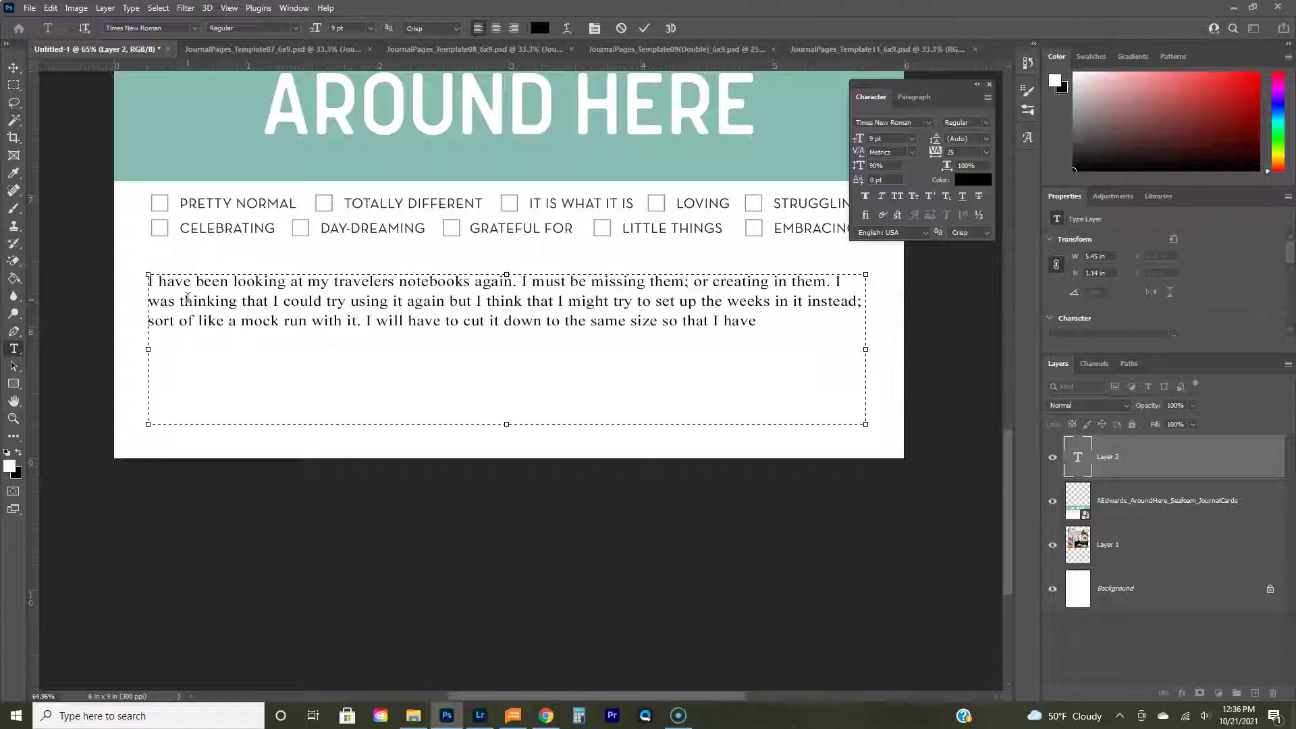
{"action": "type", "text": " the correct size"}
{"action": "type", "text": " etc. The stink bugs are coming in hot and heavy. I"}
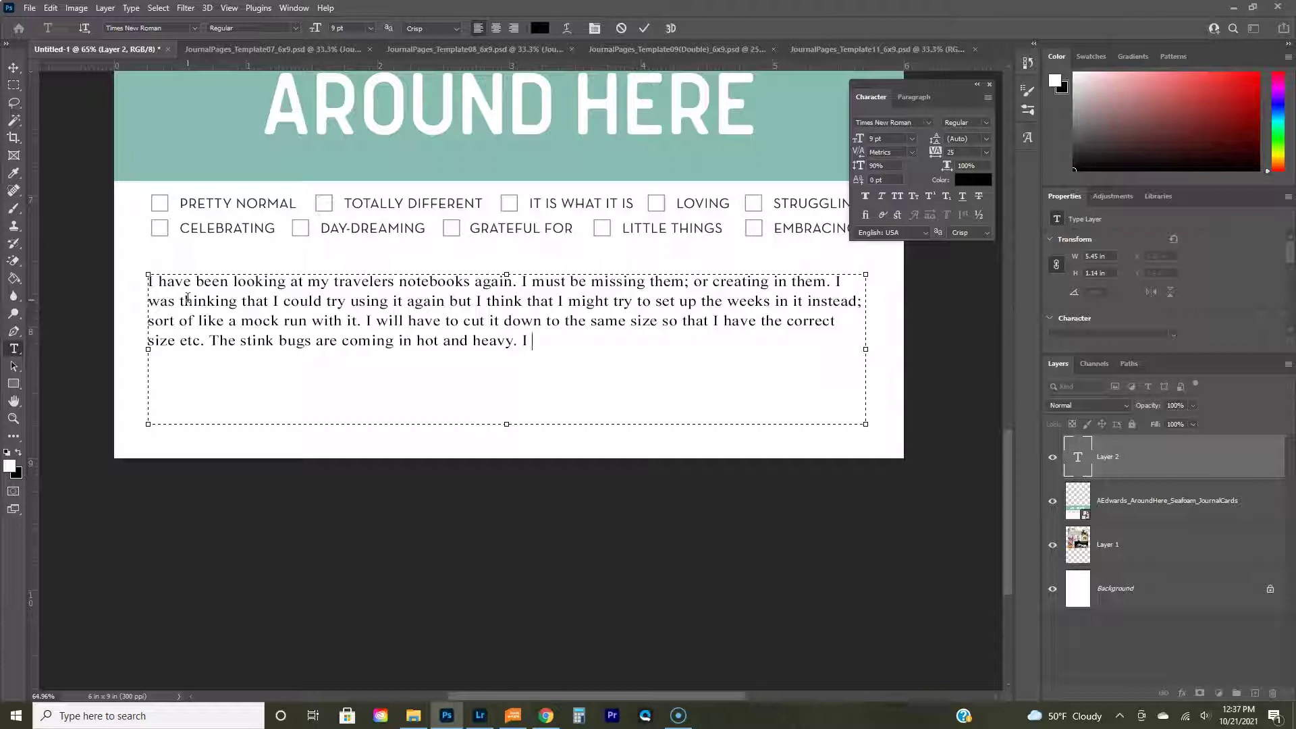
Step: Continue the entry about stink bug spray, sinus infections and the FedEx claim, then nudge and commit it
{"action": "left_click", "coordinate": [551, 370]}
{"action": "type", "text": "JOn went"}
{"action": "key", "text": "BackSpace"}
{"action": "key", "text": "BackSpace"}
{"action": "key", "text": "BackSpace"}
{"action": "key", "text": "BackSpace"}
{"action": "key", "text": "BackSpace"}
{"action": "key", "text": "BackSpace"}
{"action": "key", "text": "BackSpace"}
{"action": "key", "text": "BackSpace"}
{"action": "key", "text": "BackSpace"}
{"action": "key", "text": "BackSpace"}
{"action": "type", "text": "on went out a nd found some"}
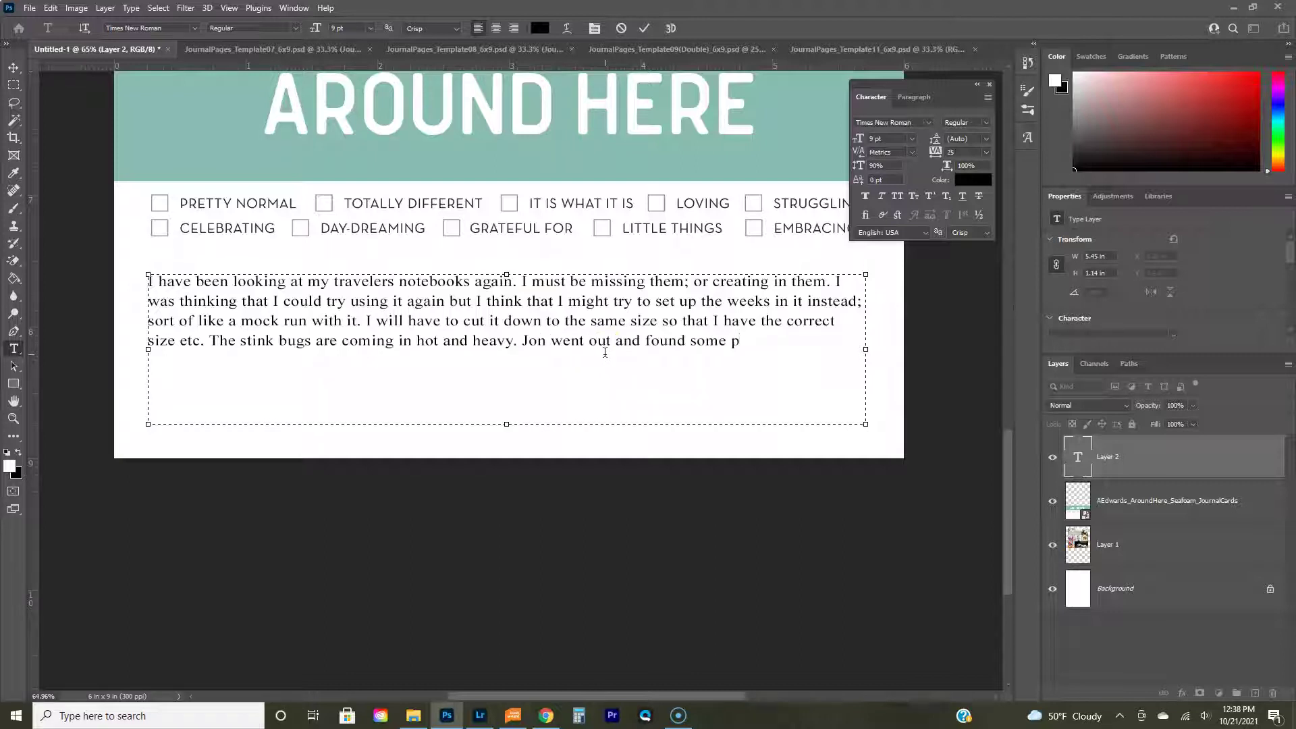
{"action": "type", "text": "ay the hou "}
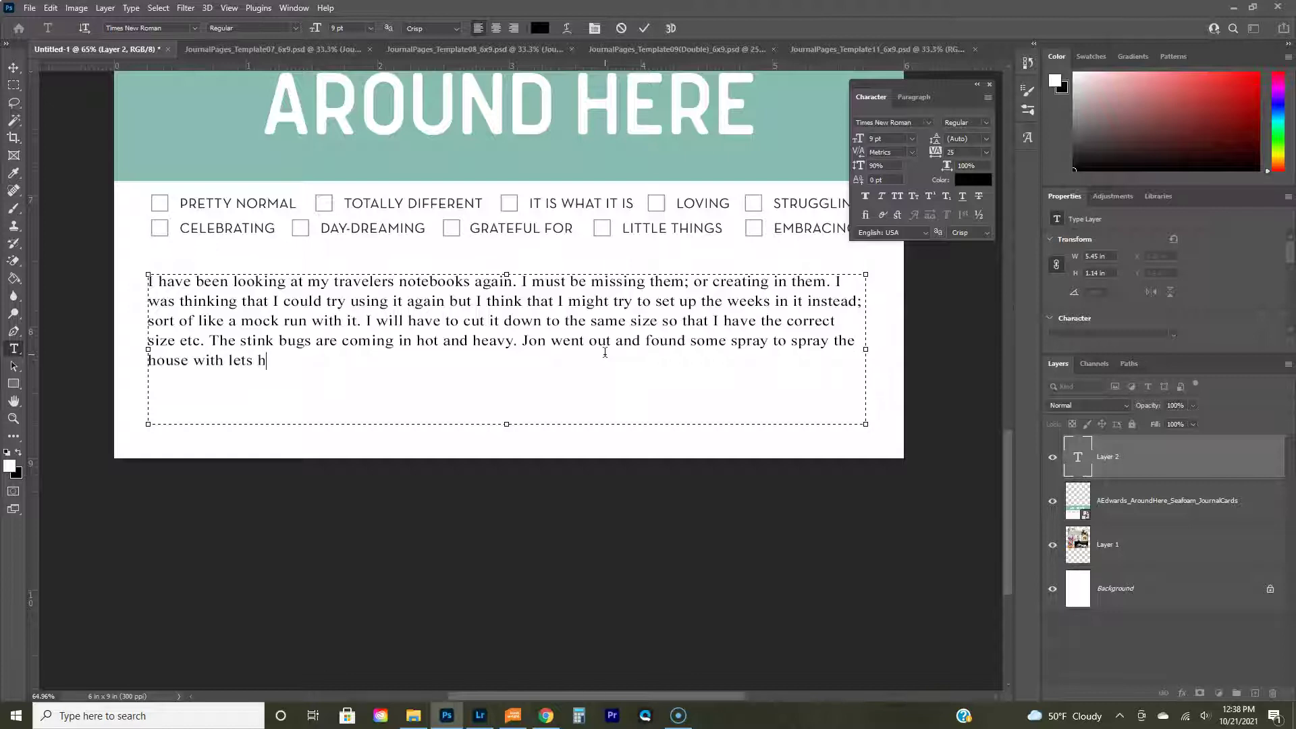
{"action": "type", "text": "ope that helps with them."}
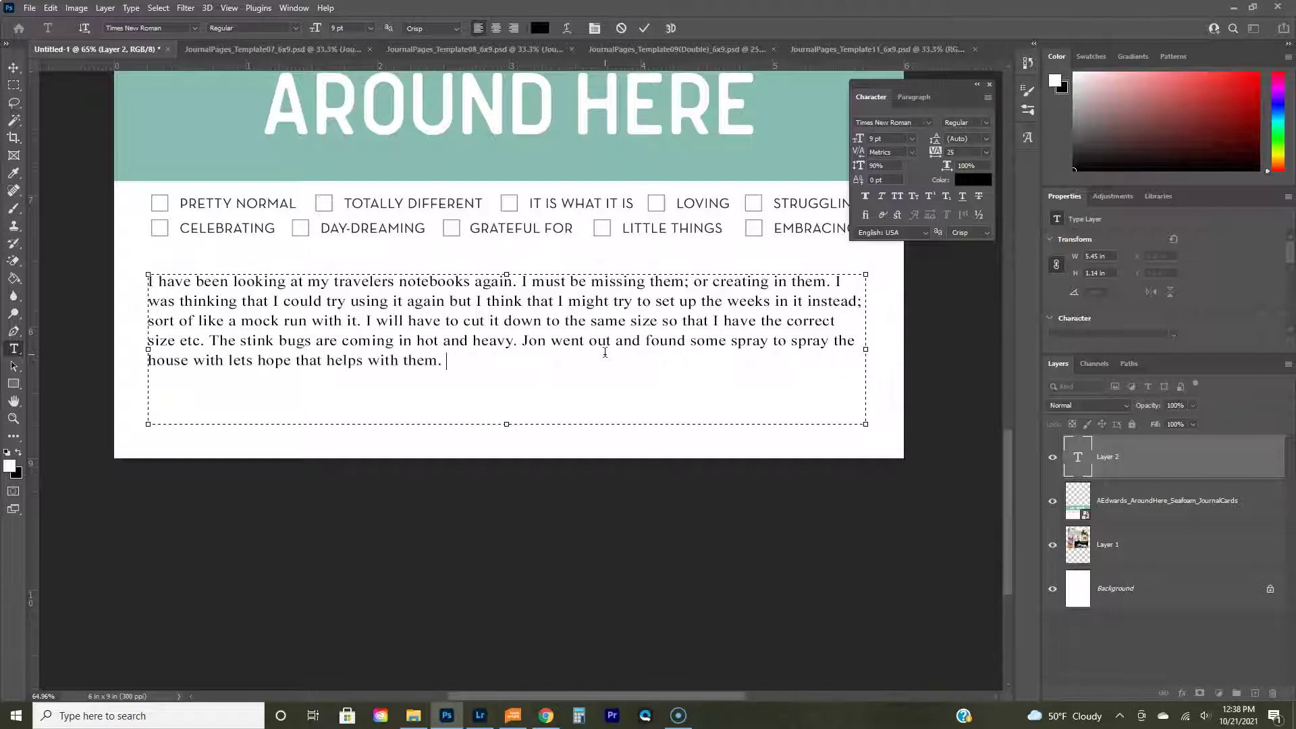
{"action": "type", "text": " I think maybe I have a checst cold ri"}
{"action": "type", "text": "ght now. Not sure"}
{"action": "type", "text": ". could be alergies with feh"}
{"action": "key", "text": "BackSpace"}
{"action": "key", "text": "BackSpace"}
{"action": "key", "text": "BackSpace"}
{"action": "key", "text": "BackSpace"}
{"action": "key", "text": "BackSpace"}
{"action": "key", "text": "BackSpace"}
{"action": "key", "text": "BackSpace"}
{"action": "key", "text": "BackSpace"}
{"action": "key", "text": "BackSpace"}
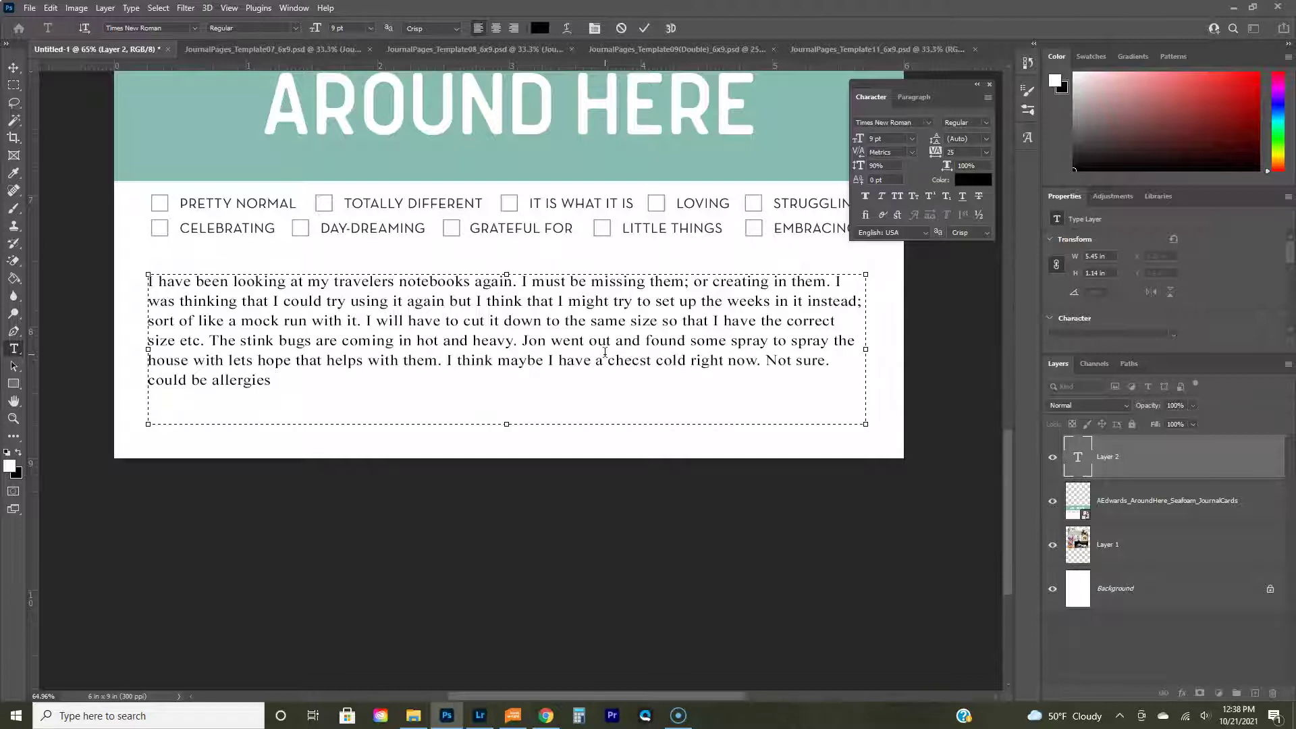
{"action": "key", "text": "BackSpace"}
{"action": "type", "text": "when the sea"}
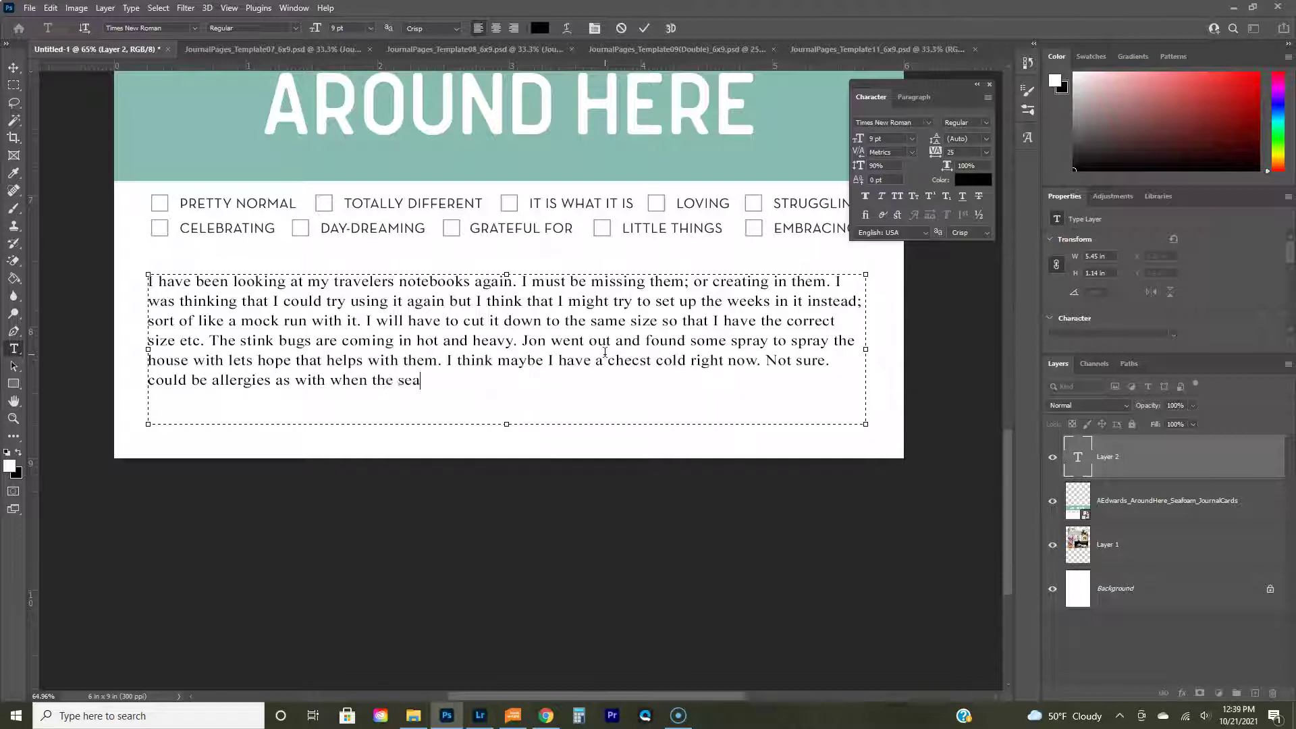
{"action": "type", "text": "sons change I get horrible sin"}
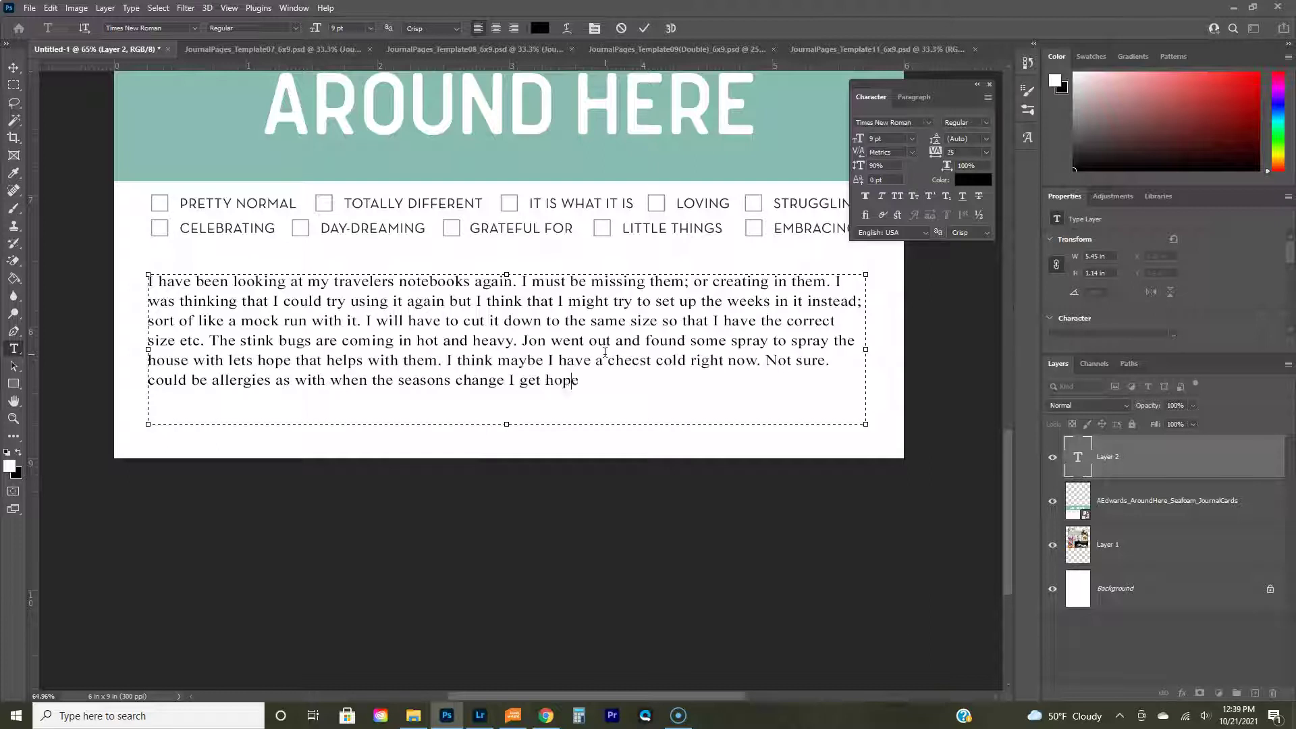
{"action": "type", "text": "us infect"}
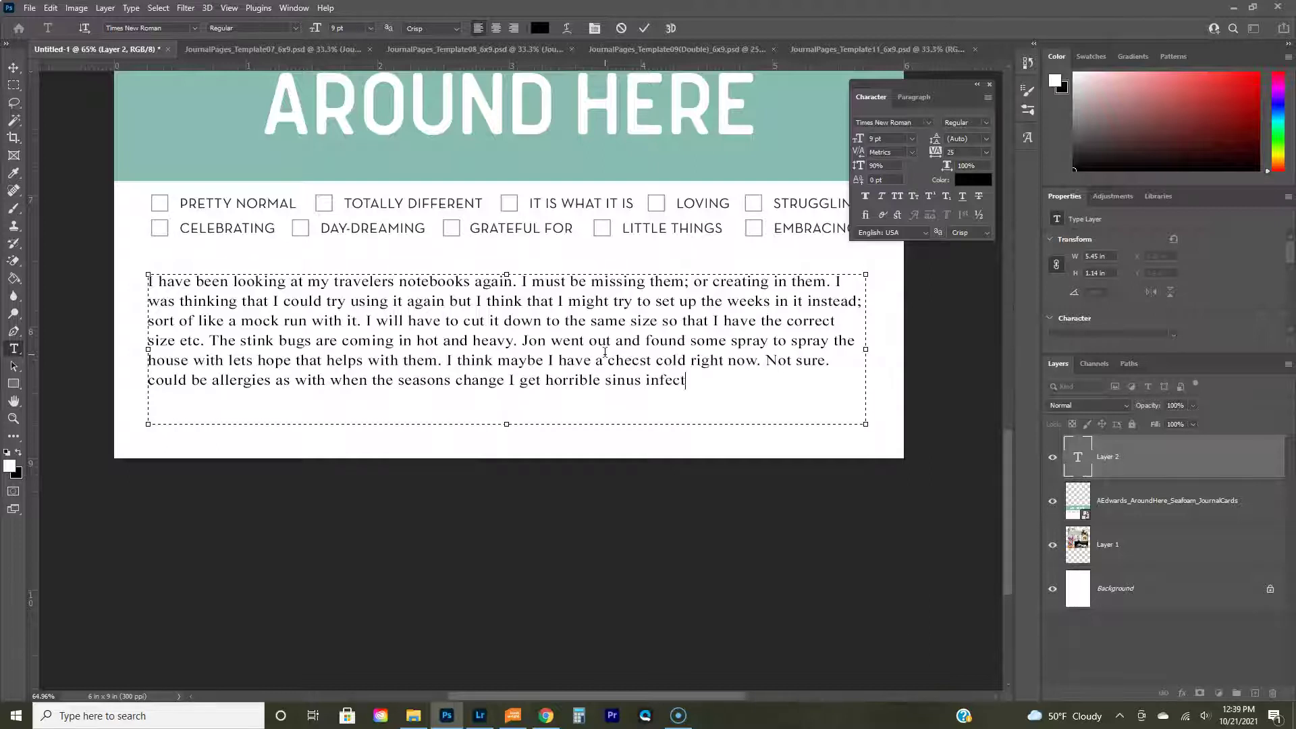
{"action": "type", "text": "ions. Delatth FedEx this afternoon. A heated call"}
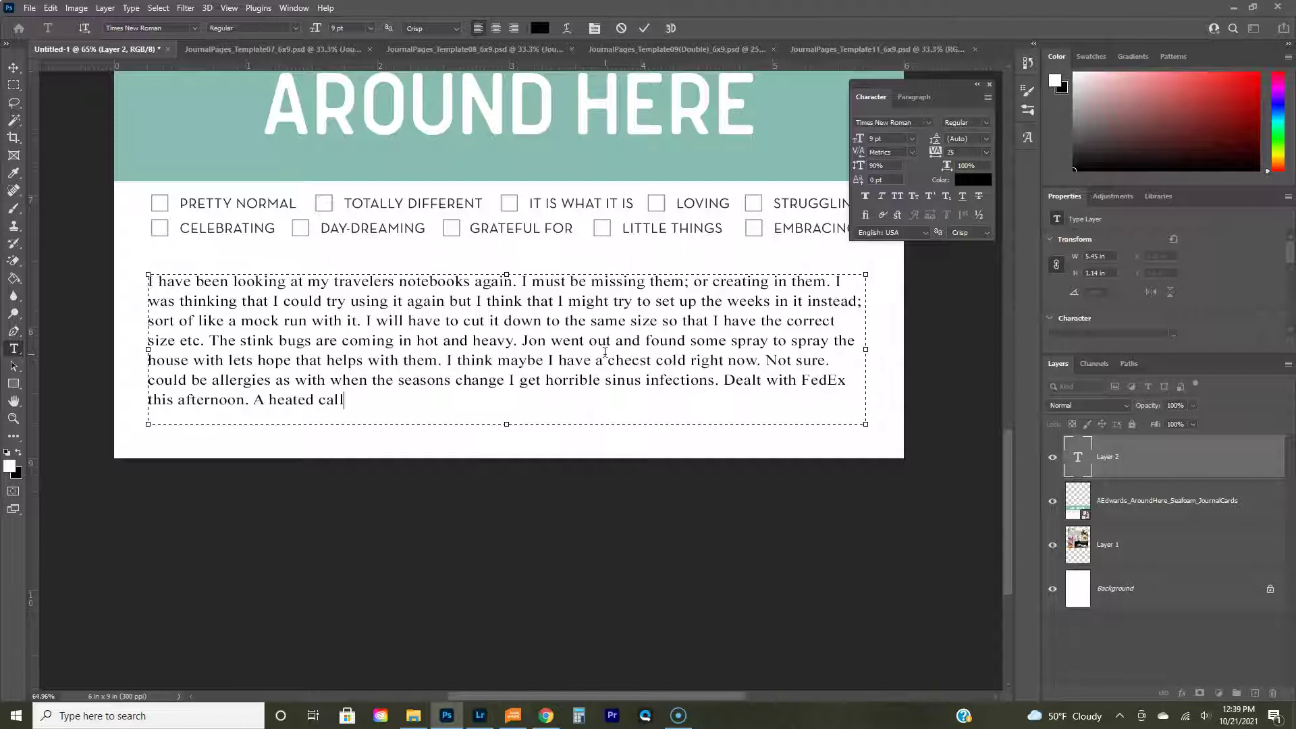
{"action": "type", "text": " as they told me that I"}
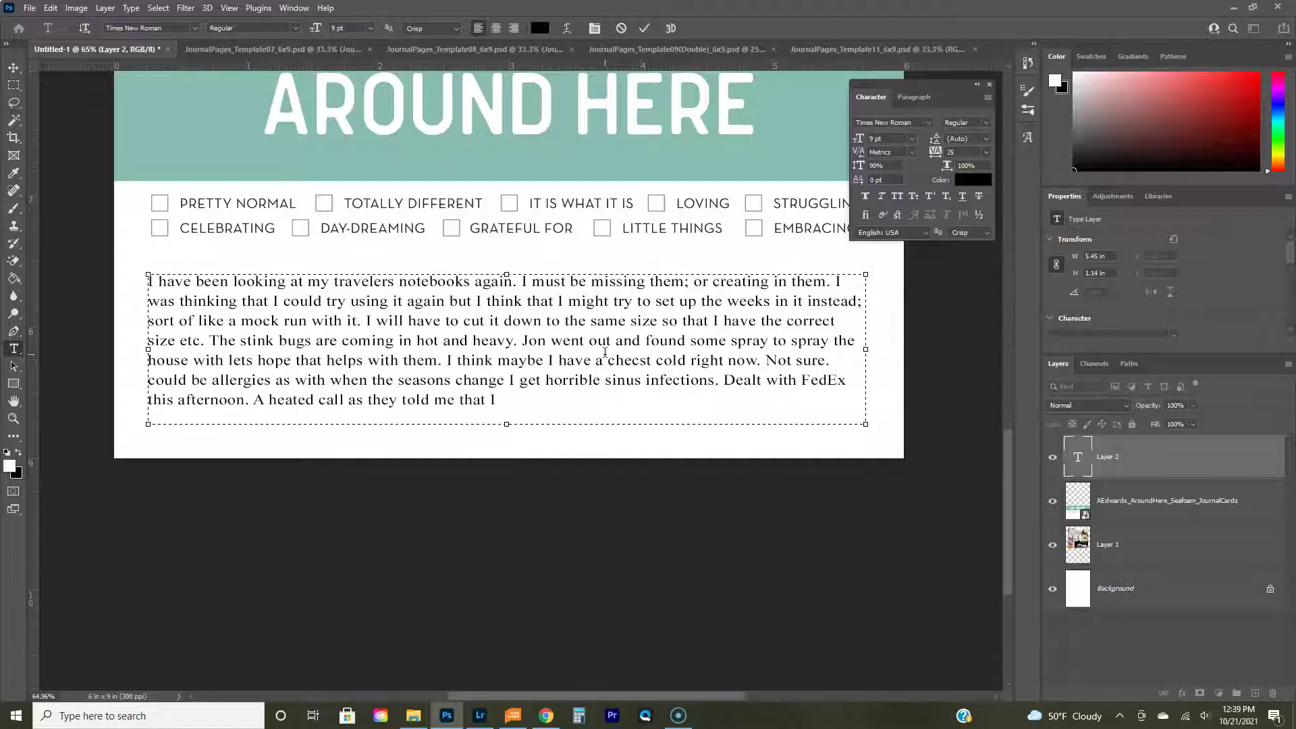
{"action": "type", "text": " can cannot do anything until "}
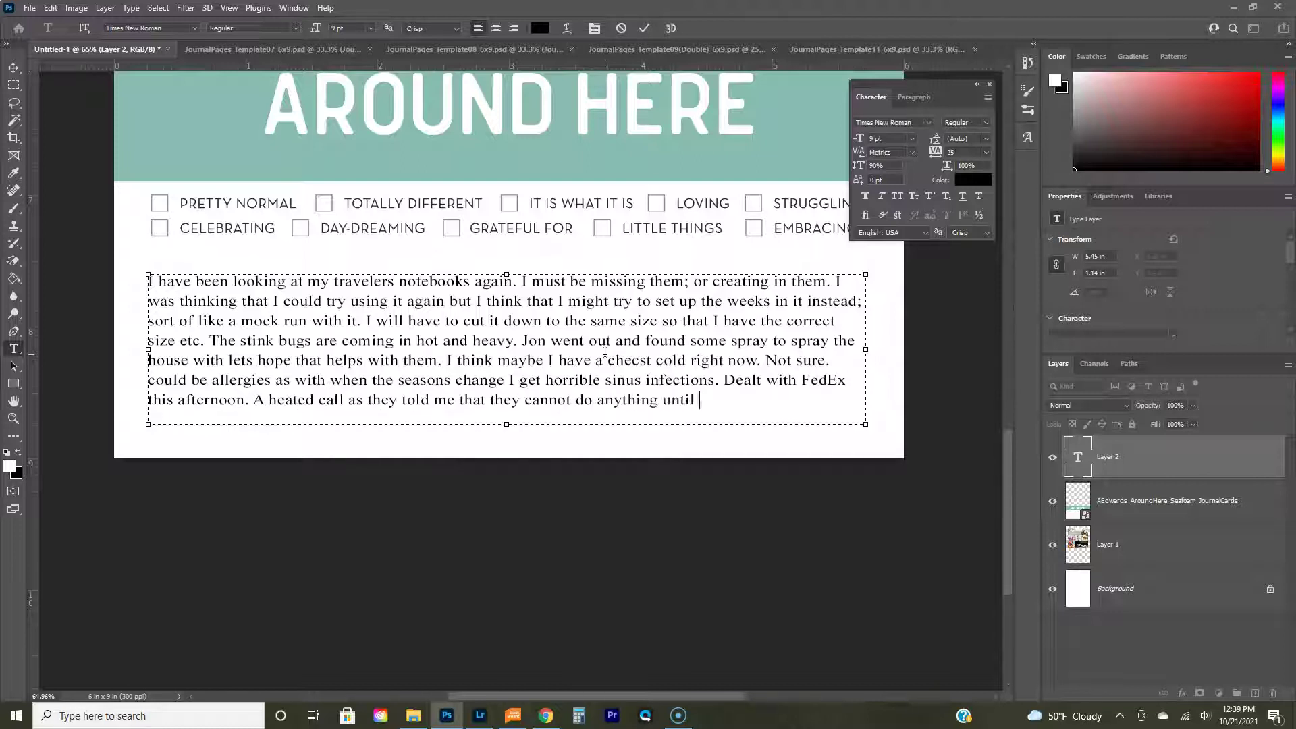
{"action": "type", "text": "I have Etsy's shipping adre"}
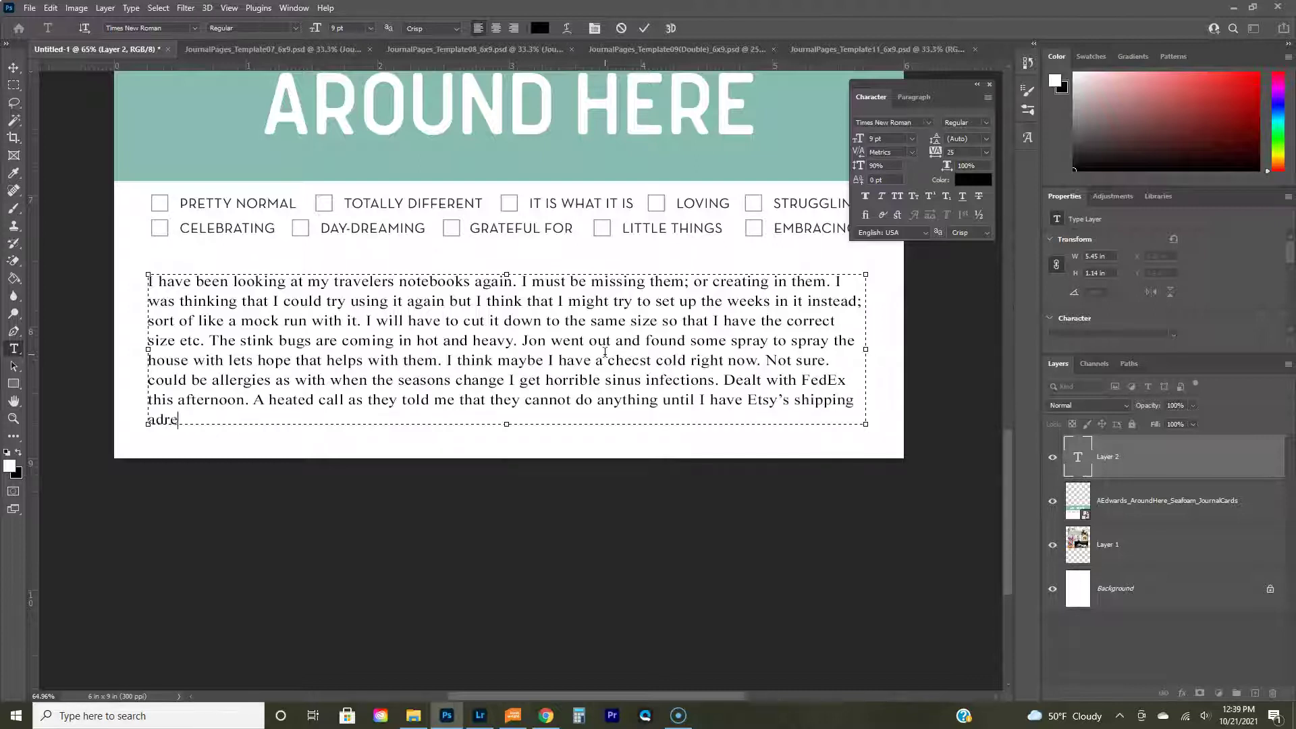
{"action": "type", "text": "ress. Argh. Etsy sent me to "}
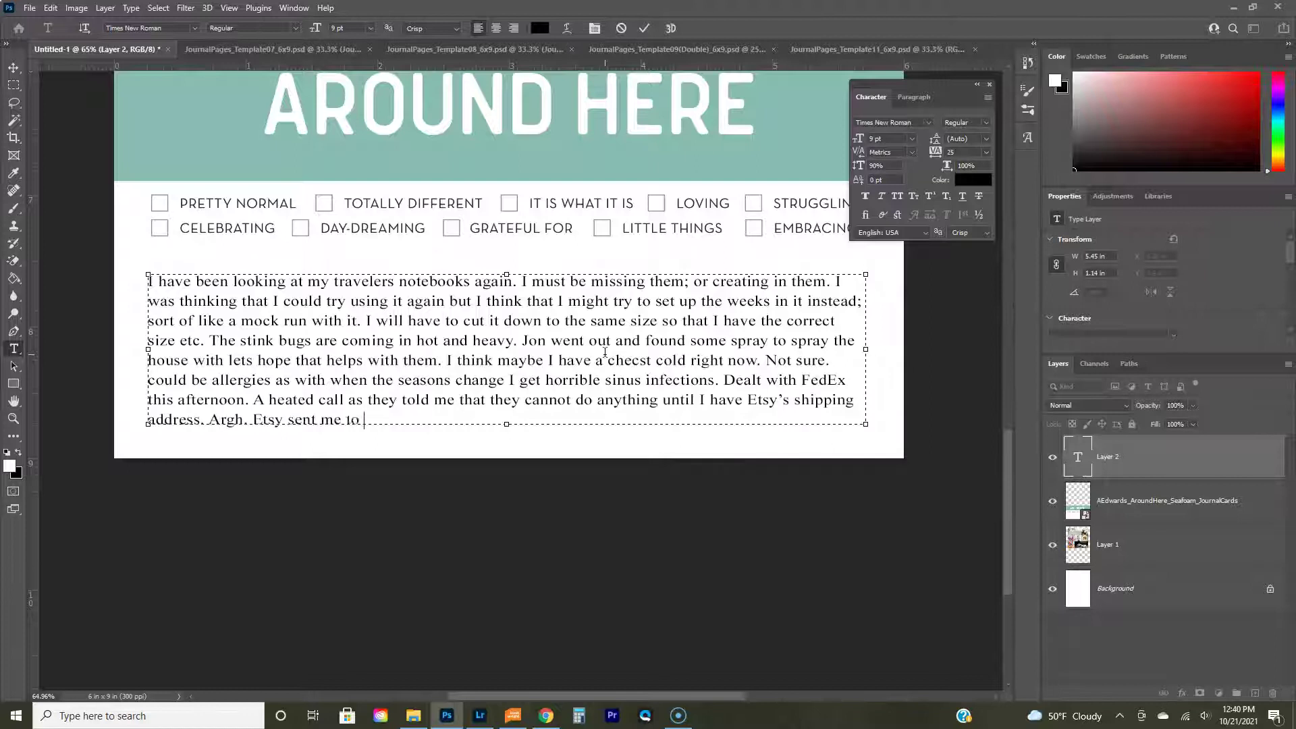
{"action": "type", "text": "Fedex to figure out the claim and where it is."}
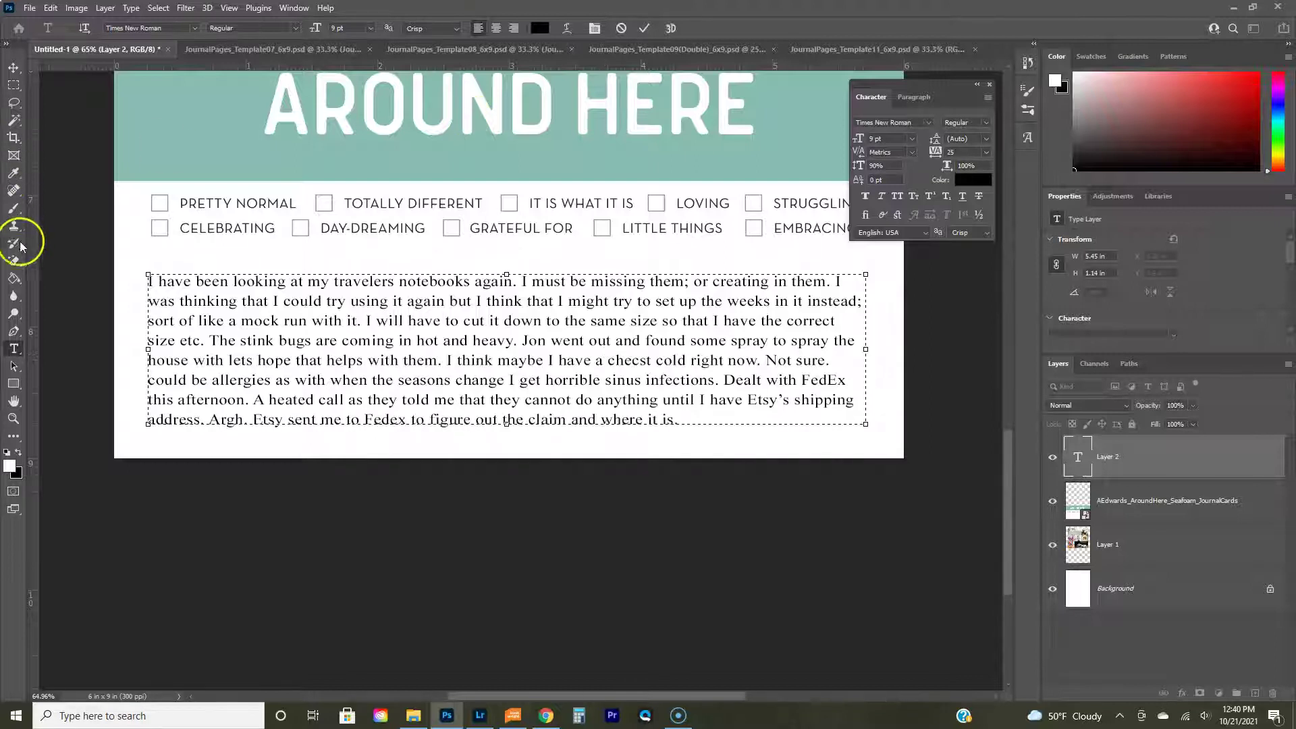
{"action": "mouse_move", "coordinate": [147, 187]}
{"action": "left_mouse_down"}
{"action": "mouse_move", "coordinate": [165, 203]}
{"action": "mouse_move", "coordinate": [151, 178]}
{"action": "left_mouse_up"}
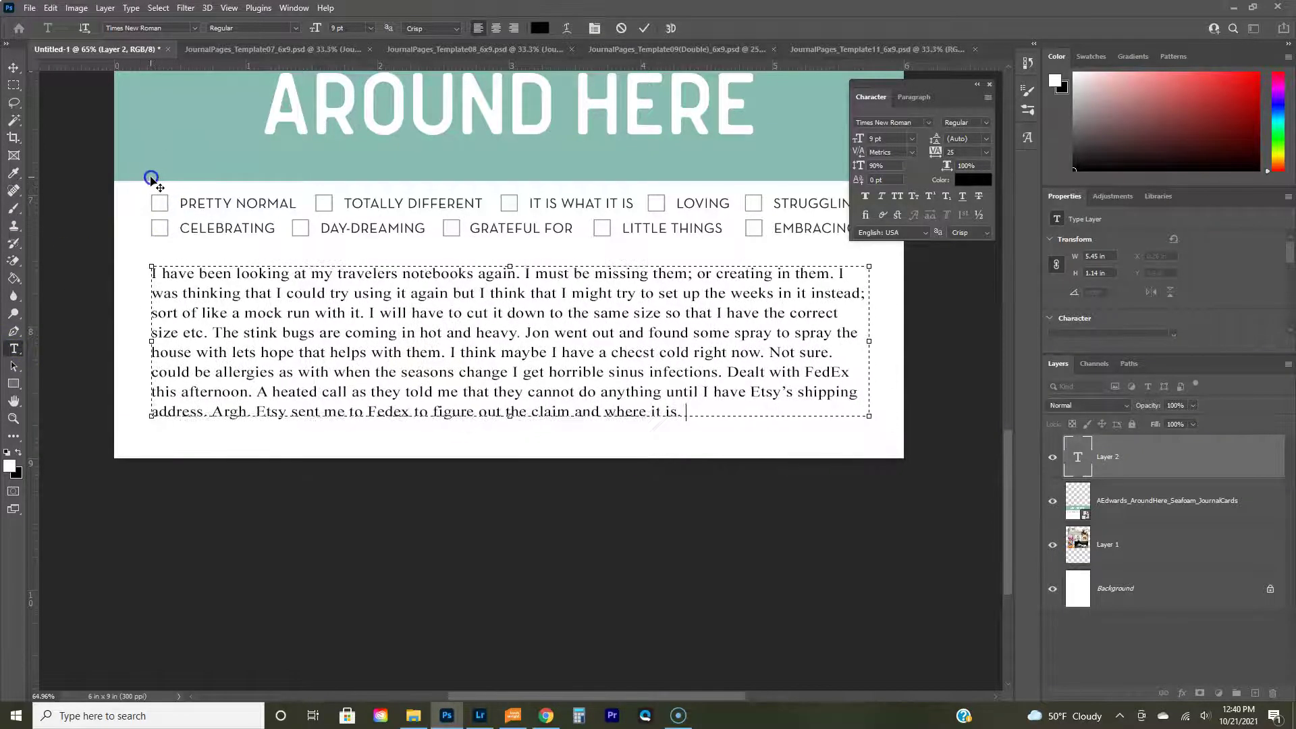
{"action": "left_click", "coordinate": [13, 349]}
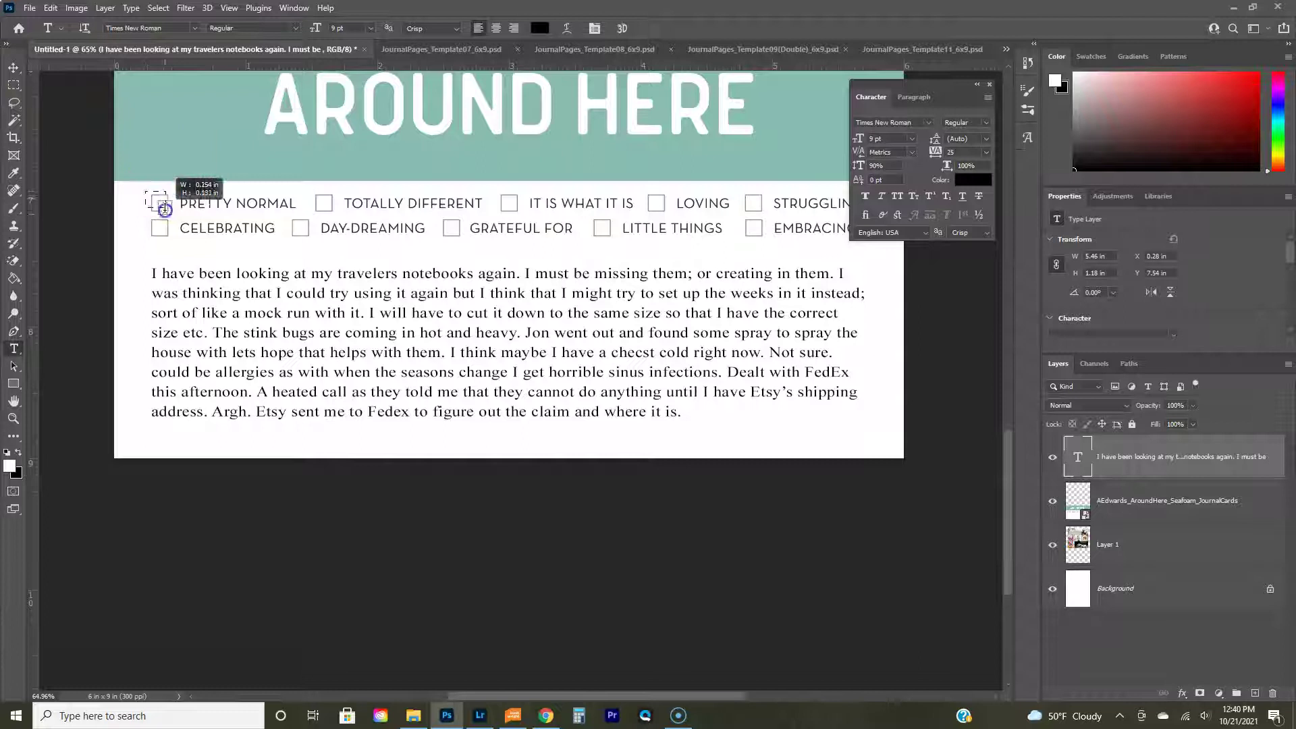
Step: Mark the PRETTY NORMAL checkbox with an 'X' text layer
{"action": "left_click_drag", "start_coordinate": [173, 211], "coordinate": [170, 212]}
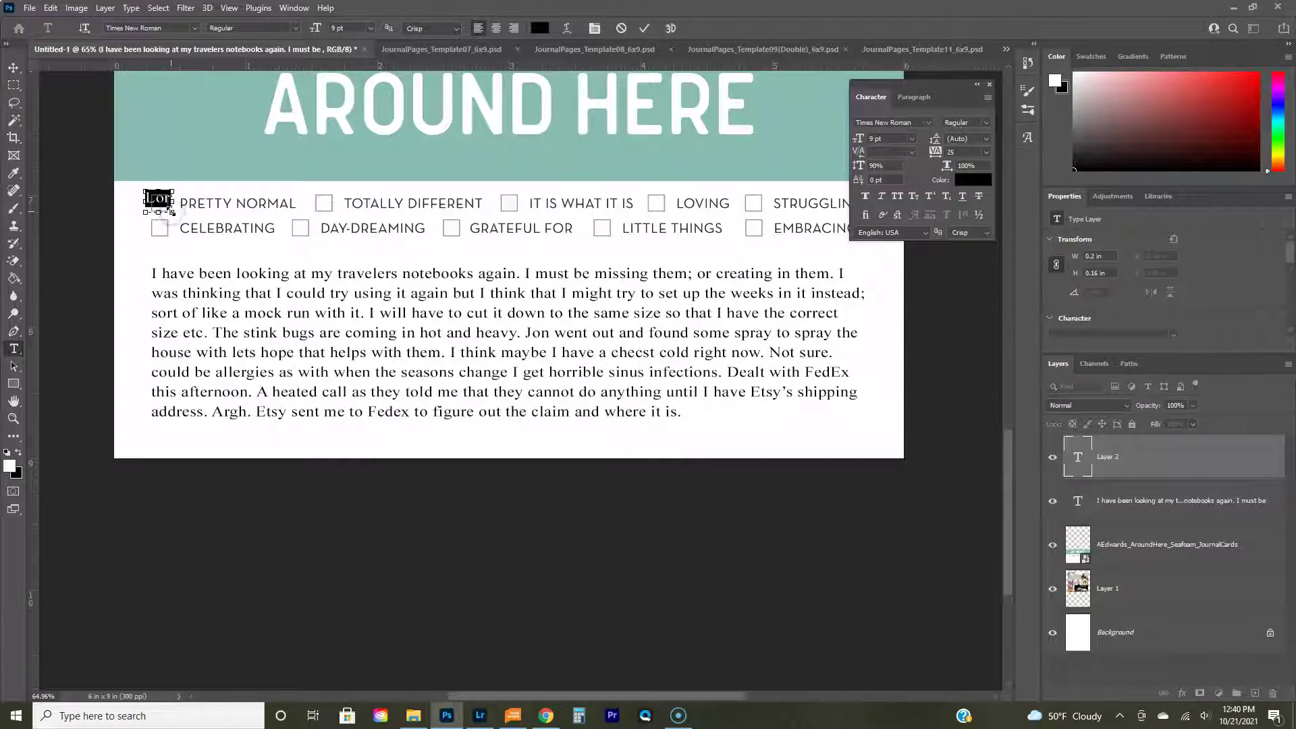
{"action": "type", "text": "X"}
{"action": "key", "text": "ctrl+Return"}
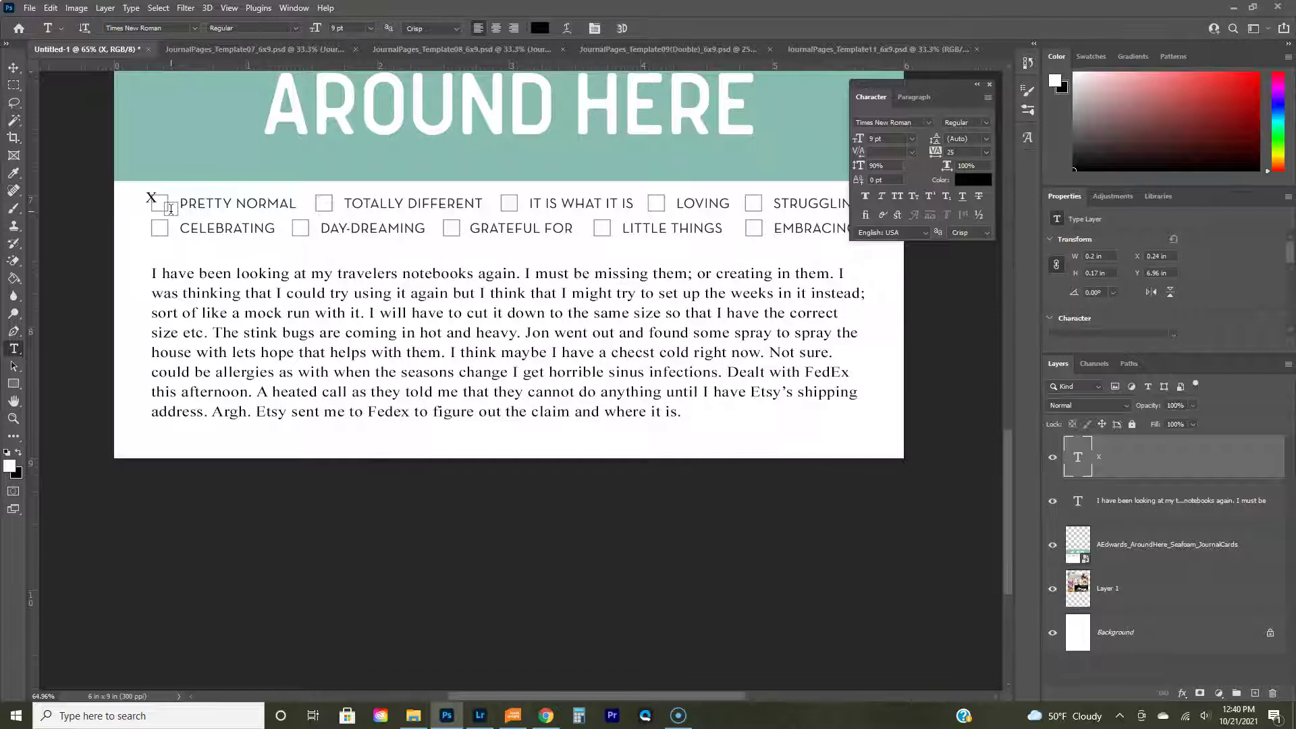
{"action": "left_click", "coordinate": [12, 70]}
{"action": "left_click", "coordinate": [153, 201]}
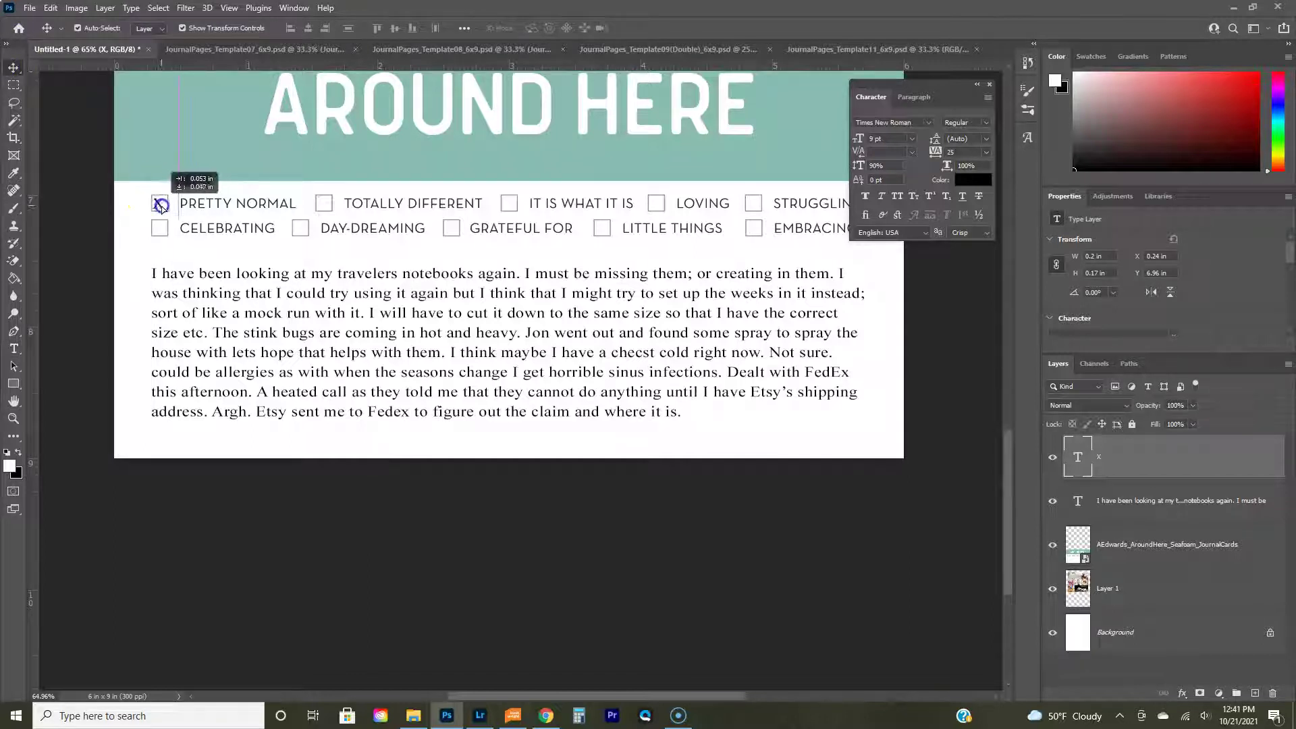
{"action": "left_click", "coordinate": [495, 265]}
{"action": "left_click", "coordinate": [159, 209]}
{"action": "left_click", "coordinate": [698, 270]}
Step: Fit the page on screen, then cancel a first Save a Copy and the cloud documents prompt
{"action": "key", "text": "ctrl+0"}
{"action": "left_click", "coordinate": [30, 8]}
{"action": "left_click", "coordinate": [62, 179]}
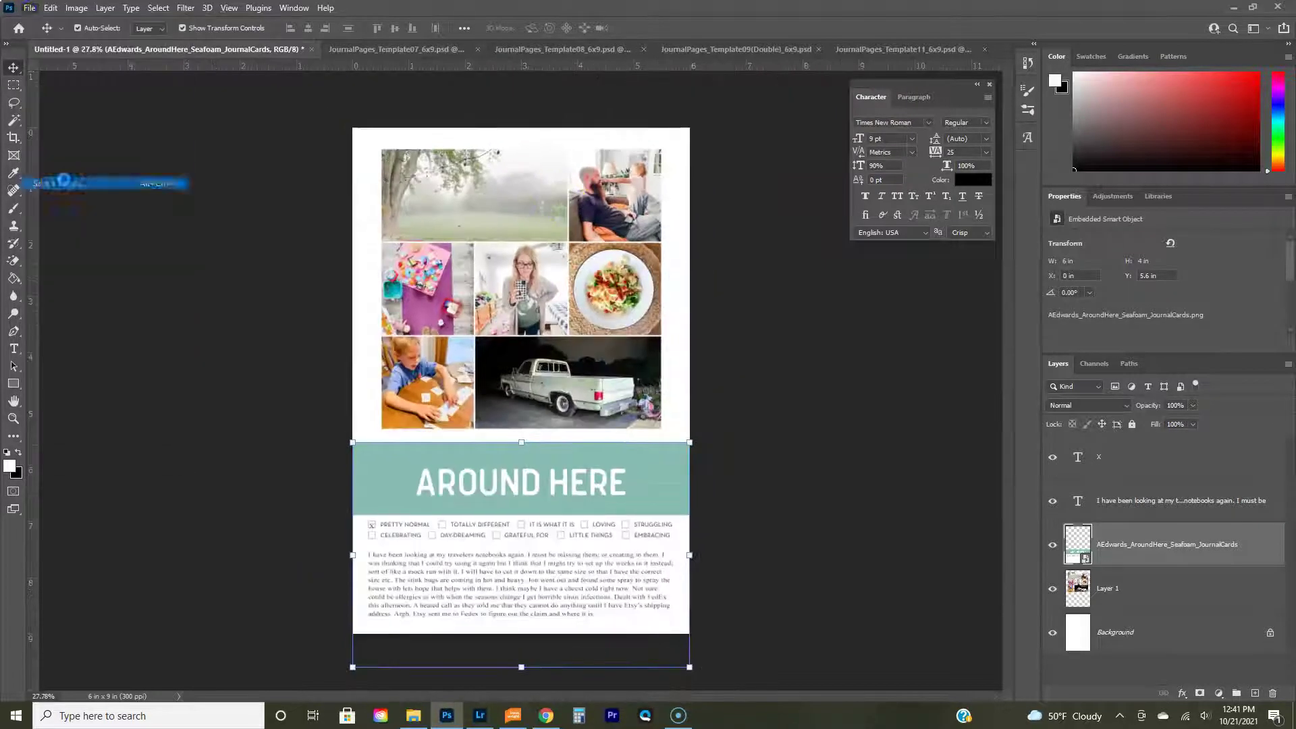
{"action": "left_click", "coordinate": [132, 567]}
{"action": "left_click", "coordinate": [897, 530]}
Step: Save a JPEG copy named Blurb page 6x9 tb OCT 21 pg 12 in the OCT folder
{"action": "left_click", "coordinate": [29, 8]}
{"action": "left_click", "coordinate": [59, 184]}
{"action": "left_click", "coordinate": [135, 545]}
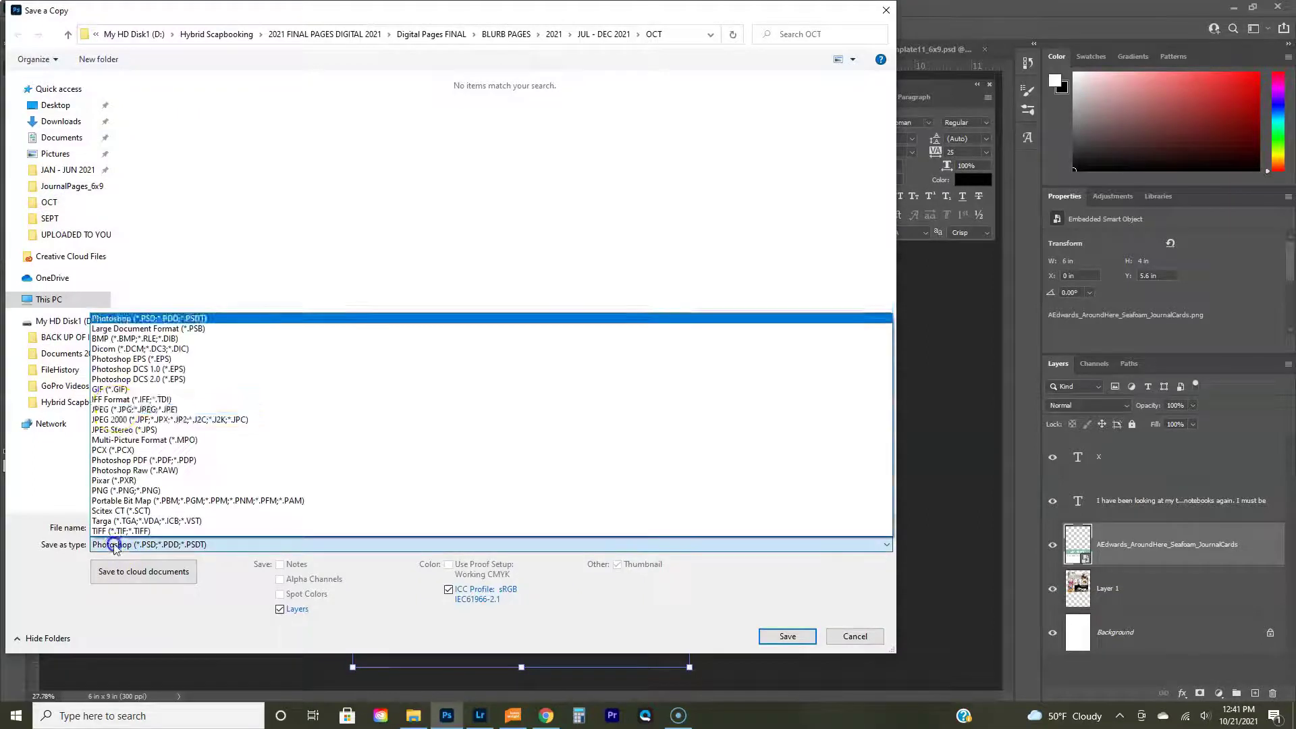
{"action": "left_click", "coordinate": [135, 427]}
{"action": "left_click", "coordinate": [175, 189]}
{"action": "double_click", "coordinate": [236, 530]}
{"action": "type", "text": "12"}
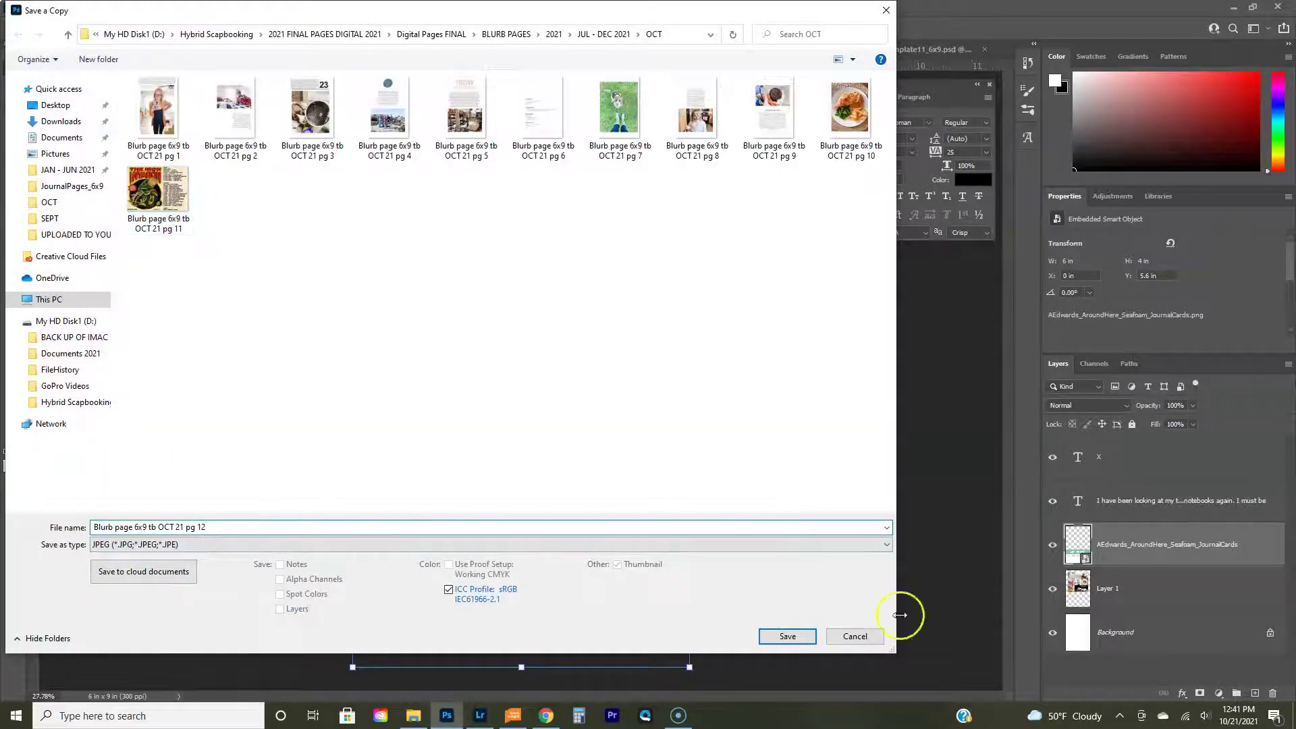
{"action": "left_click", "coordinate": [788, 635]}
{"action": "left_click", "coordinate": [745, 179]}
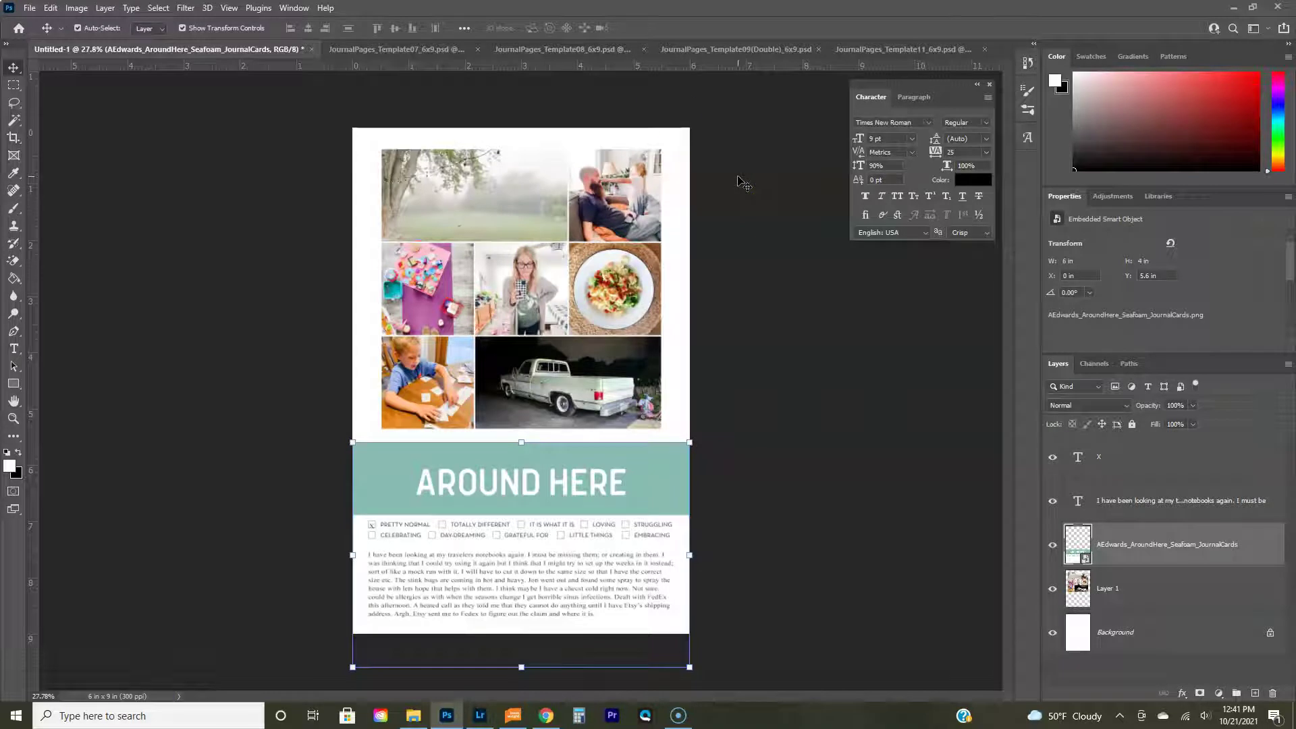
Step: Delete the journal card, photo collage and X text layers from the Photoshop page
{"action": "left_click_drag", "start_coordinate": [1197, 544], "coordinate": [1271, 693]}
{"action": "left_click", "coordinate": [1273, 695]}
{"action": "left_click_drag", "start_coordinate": [1114, 455], "coordinate": [1275, 694]}
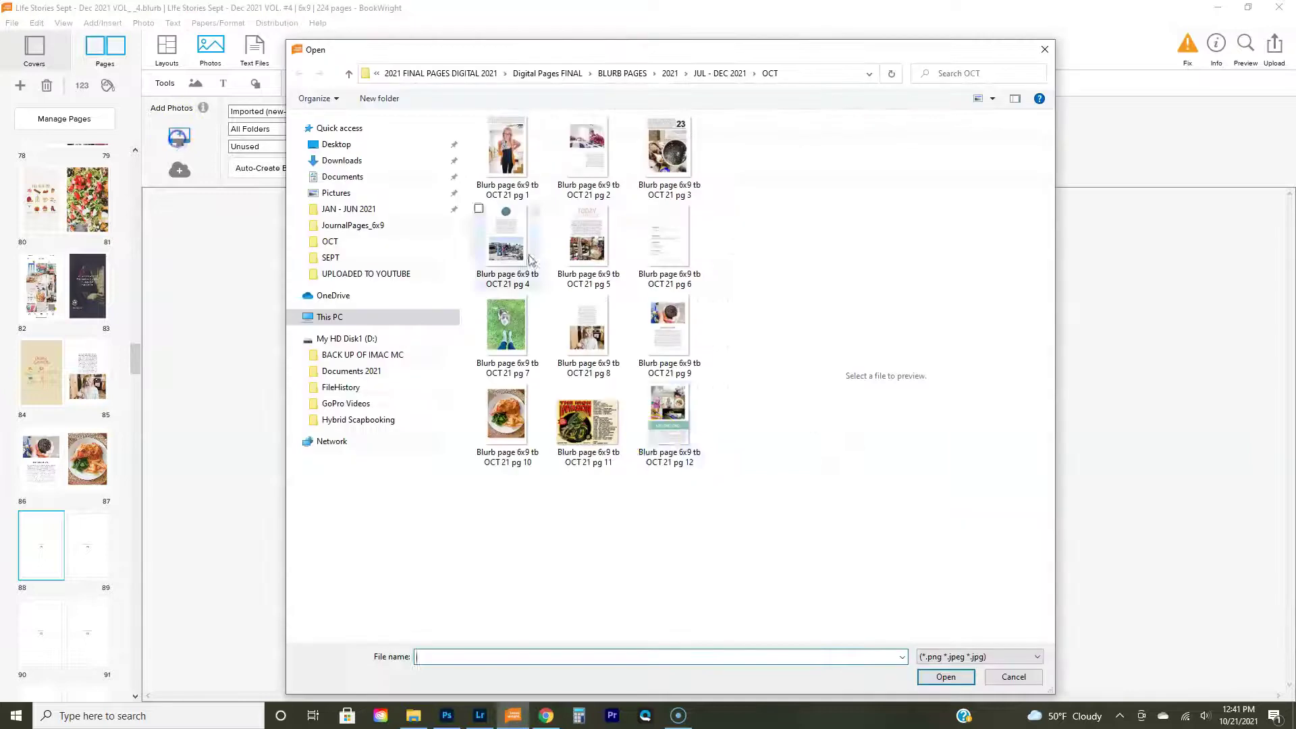
Step: Import pg 12 into BookWright onto page 89, then delete Photoshop's journaling text layer
{"action": "left_click", "coordinate": [658, 389]}
{"action": "left_click", "coordinate": [945, 676]}
{"action": "left_click_drag", "start_coordinate": [340, 135], "coordinate": [859, 427]}
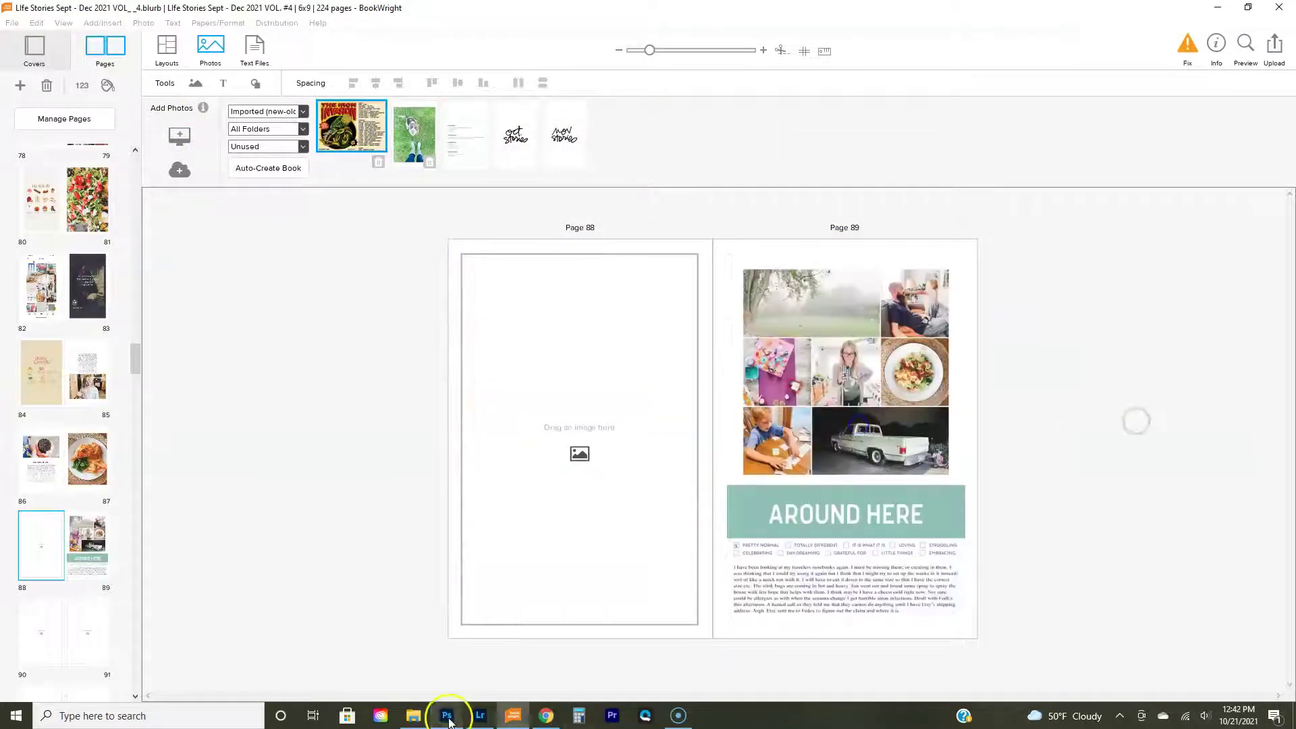
{"action": "left_click", "coordinate": [447, 717]}
{"action": "left_click_drag", "start_coordinate": [1215, 469], "coordinate": [1273, 694]}
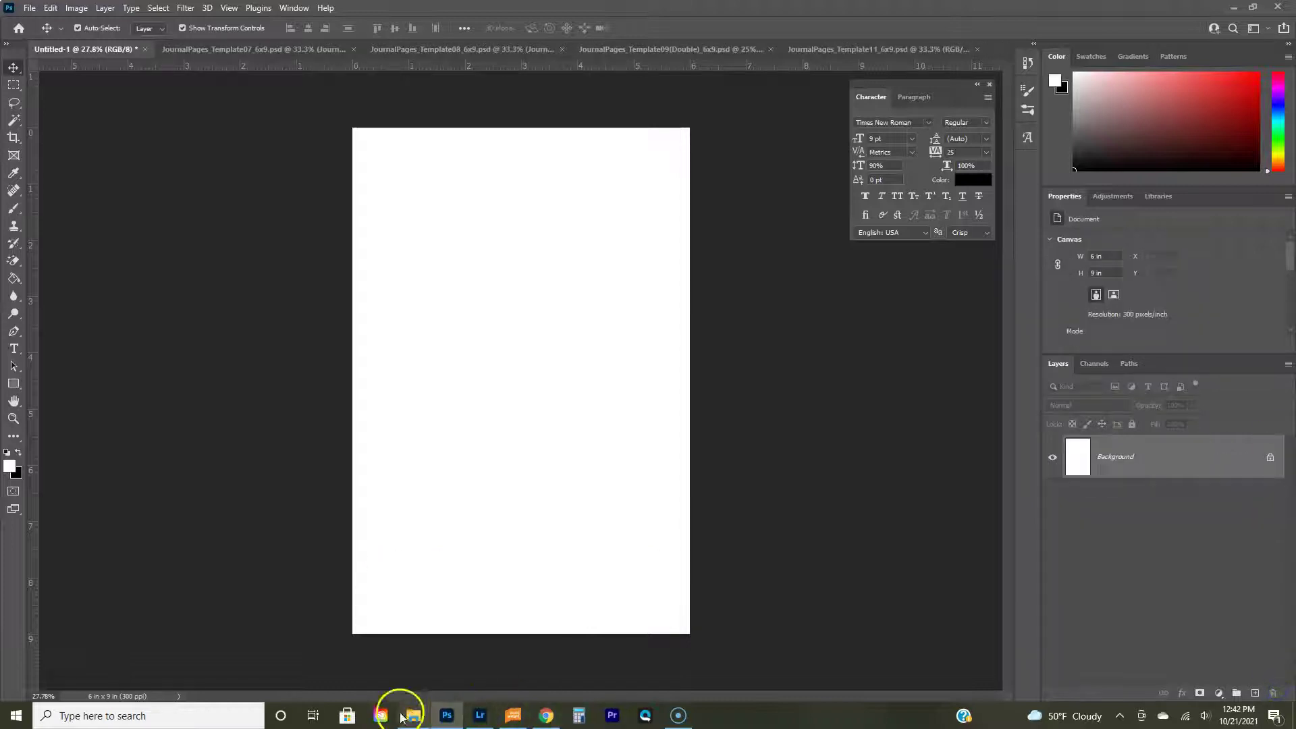
Step: Use Export 1 Photo to export the Daily Herald front-page photo into the OCT folder
{"action": "left_click", "coordinate": [480, 716]}
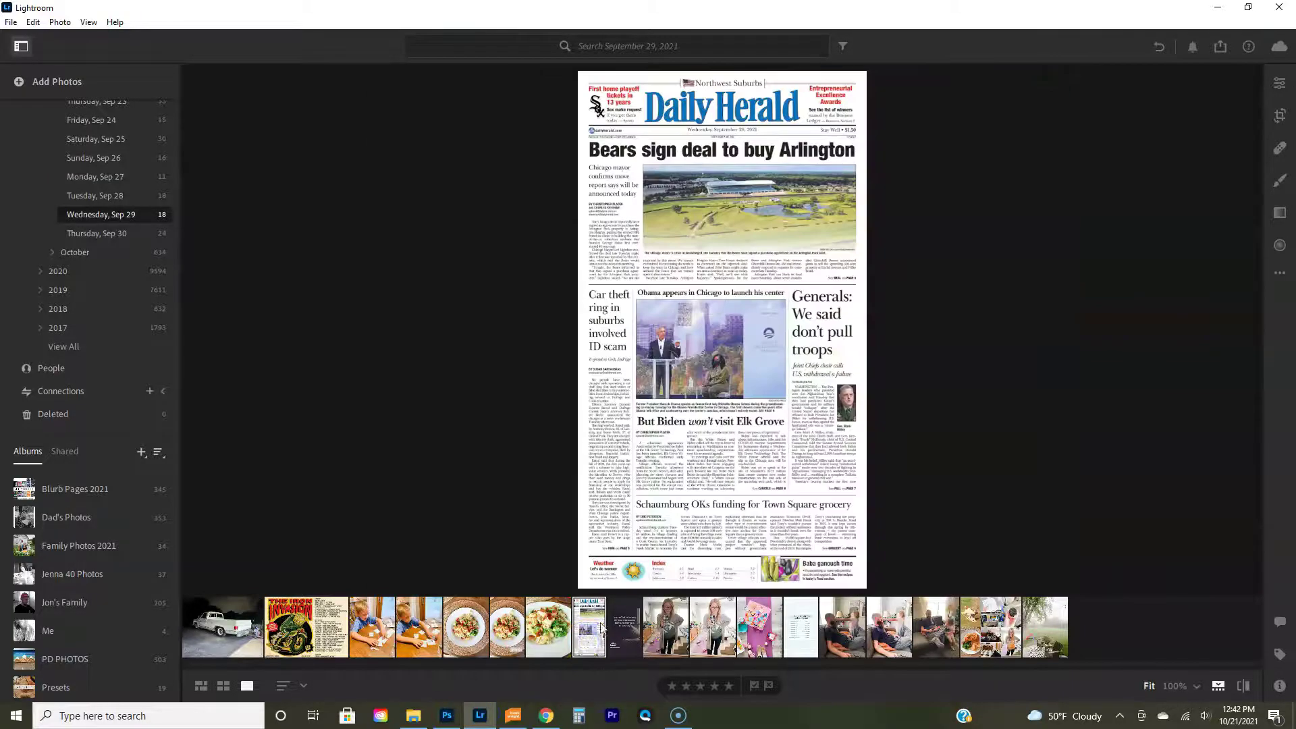
{"action": "right_click", "coordinate": [603, 628]}
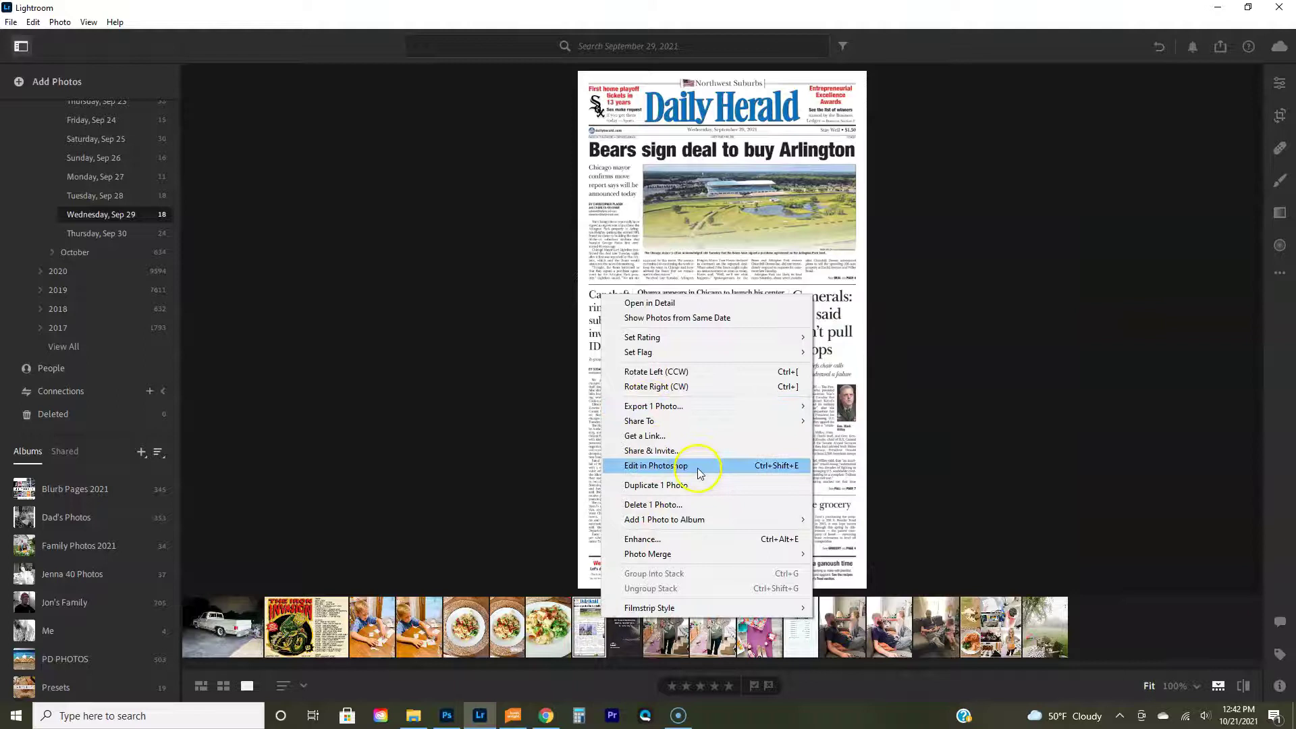
{"action": "mouse_move", "coordinate": [695, 406]}
{"action": "left_click", "coordinate": [874, 454]}
{"action": "left_click", "coordinate": [473, 380]}
{"action": "left_click", "coordinate": [959, 524]}
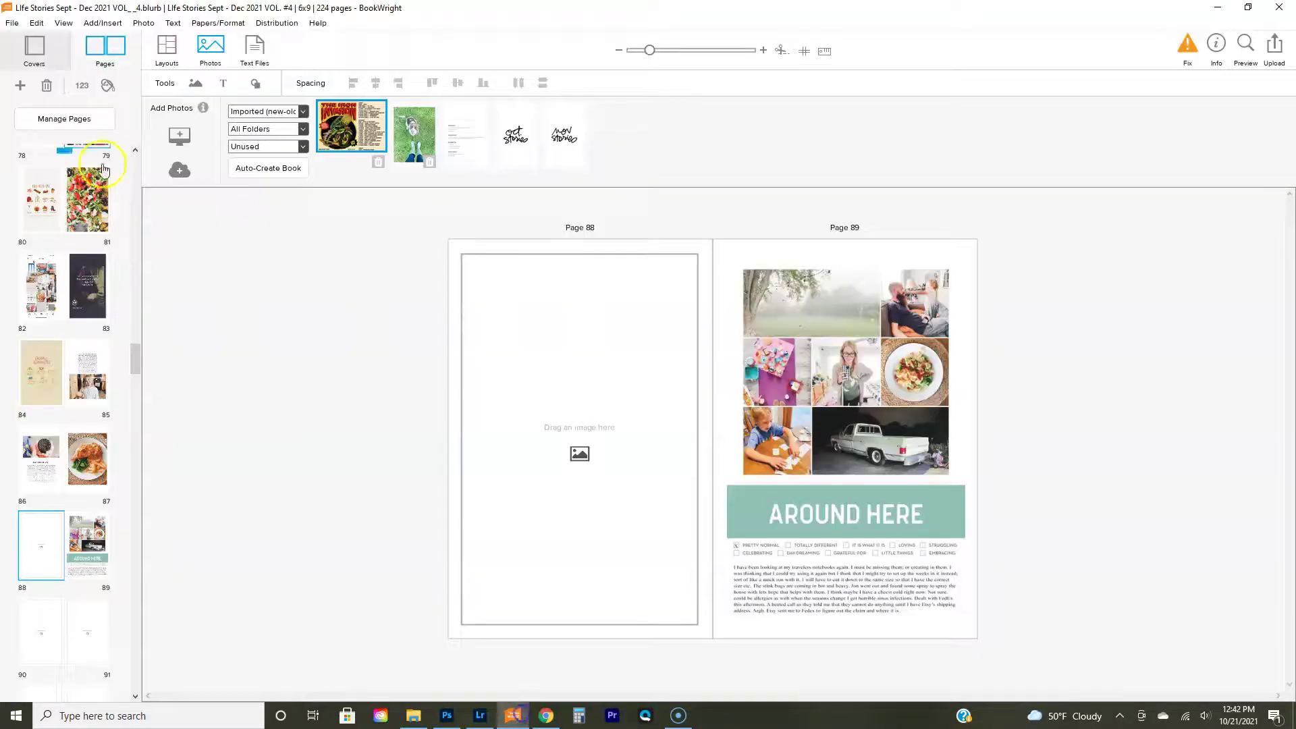
Step: Import IMG_7868 and place the Daily Herald photo onto page 88 of the book
{"action": "left_click", "coordinate": [184, 138]}
{"action": "double_click", "coordinate": [507, 506]}
{"action": "left_click_drag", "start_coordinate": [336, 135], "coordinate": [569, 478]}
{"action": "left_click", "coordinate": [258, 442]}
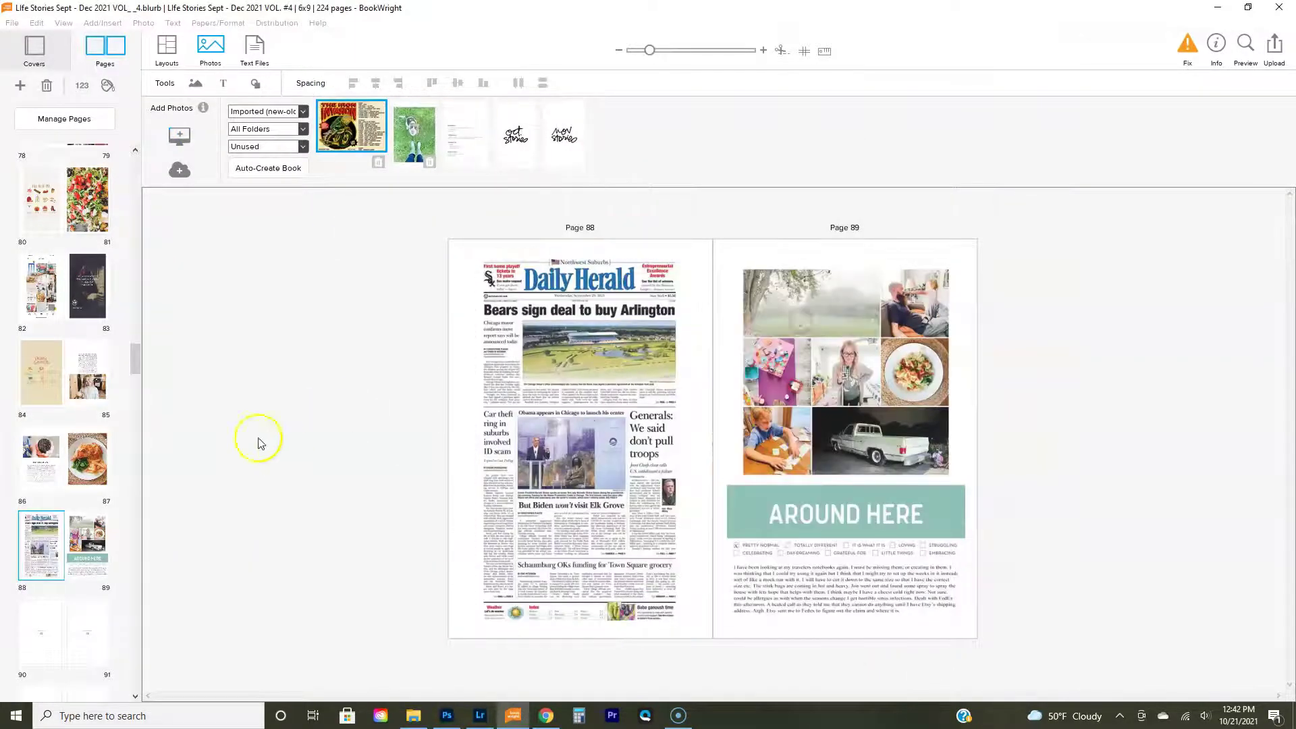
{"action": "left_click", "coordinate": [92, 633]}
Step: Send the boy's painting photo from Lightroom to Photoshop for editing
{"action": "left_click", "coordinate": [477, 715]}
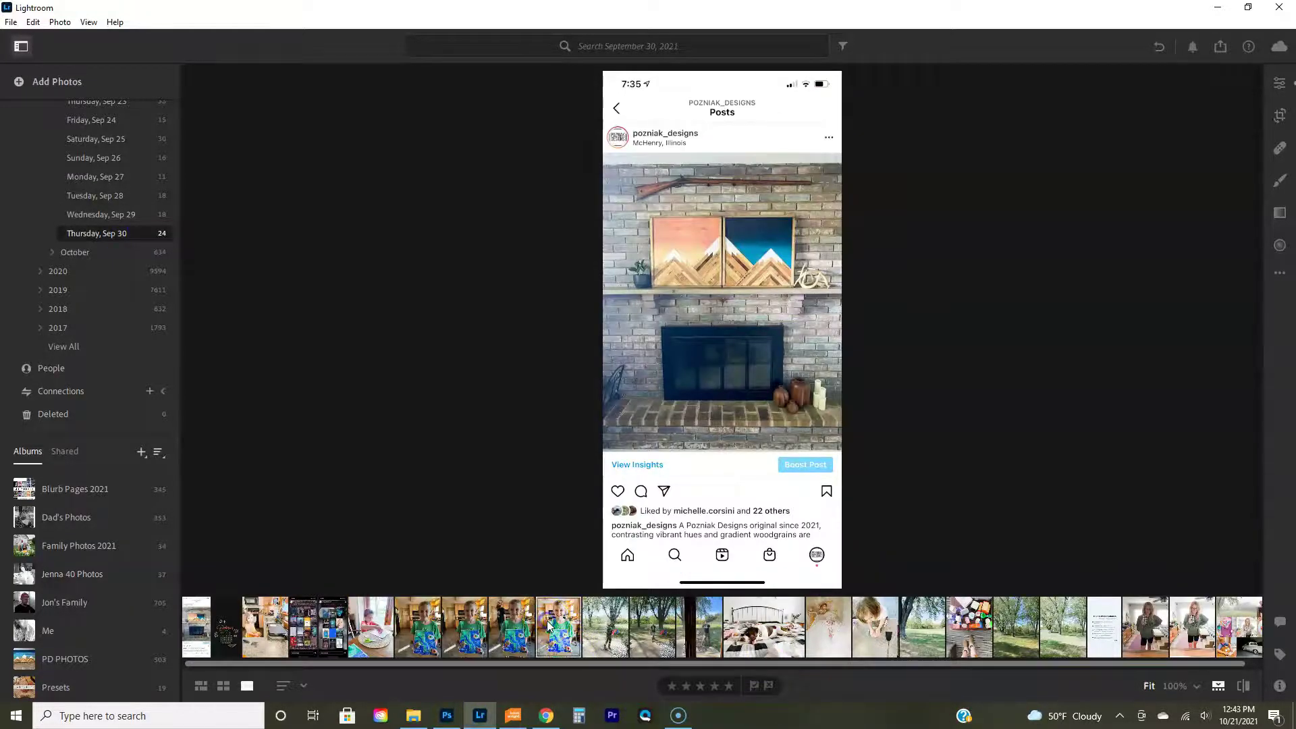
{"action": "right_click", "coordinate": [549, 626]}
{"action": "left_click", "coordinate": [689, 466]}
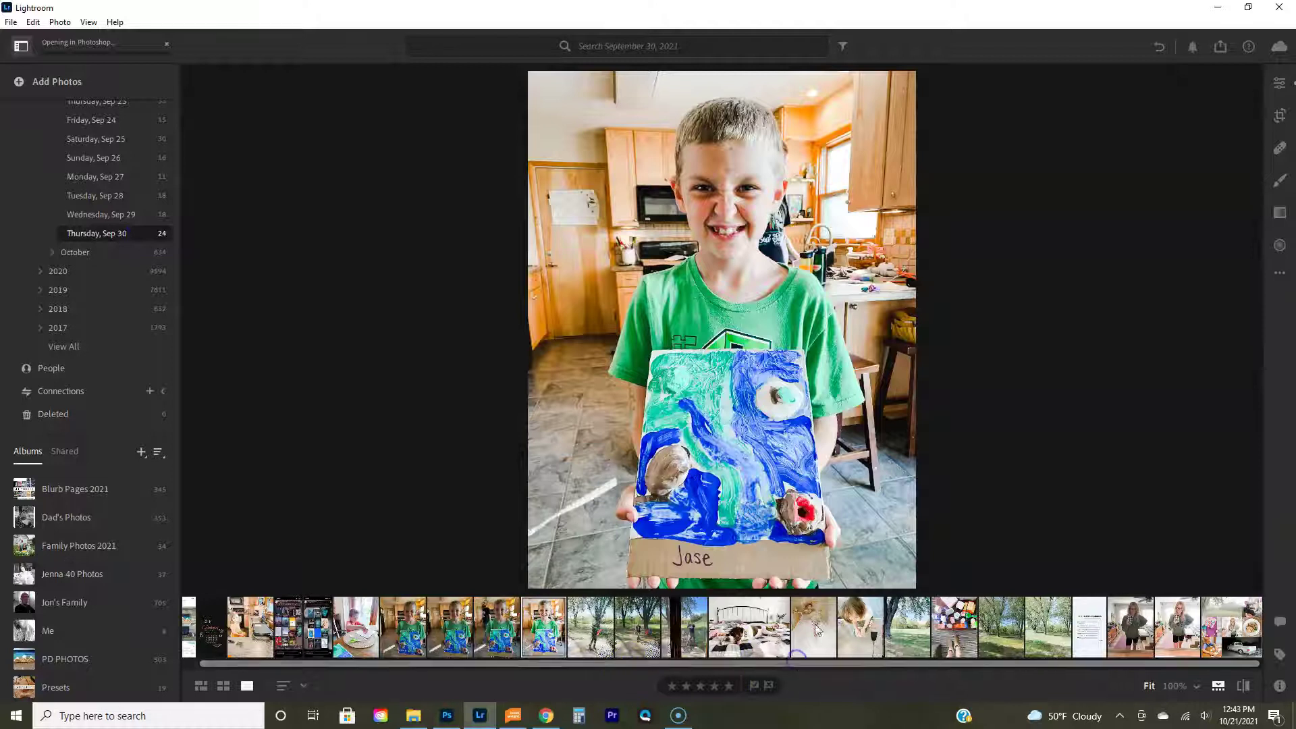
{"action": "left_click", "coordinate": [817, 629]}
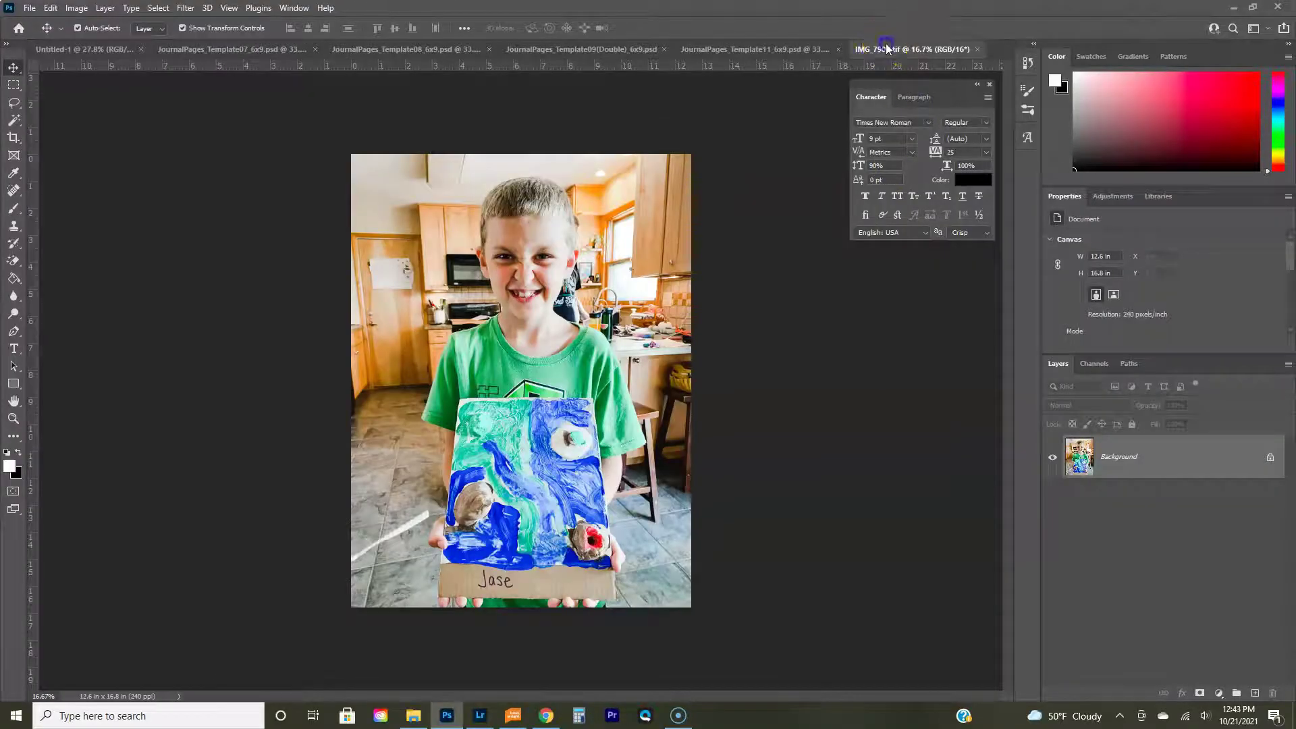
Step: Copy the IMG_7907 boy photo into the blank 6x9 page, resized and centred
{"action": "left_click_drag", "start_coordinate": [886, 49], "coordinate": [203, 135]}
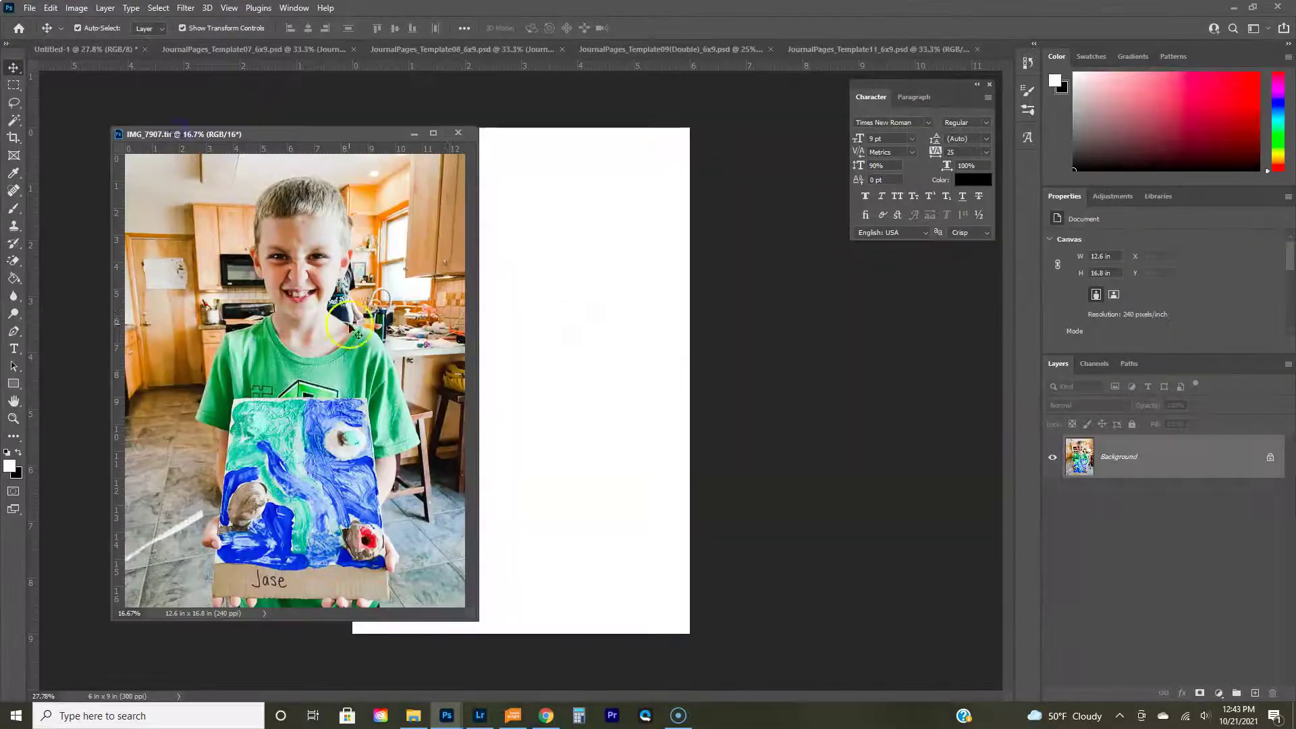
{"action": "left_click_drag", "start_coordinate": [351, 339], "coordinate": [585, 363]}
{"action": "left_click", "coordinate": [466, 133]}
{"action": "left_click_drag", "start_coordinate": [220, 93], "coordinate": [436, 381]}
{"action": "left_click_drag", "start_coordinate": [625, 469], "coordinate": [537, 245]}
{"action": "key", "text": "Return"}
Step: Save a copy of the page as a JPEG named pg 13
{"action": "left_click", "coordinate": [29, 8]}
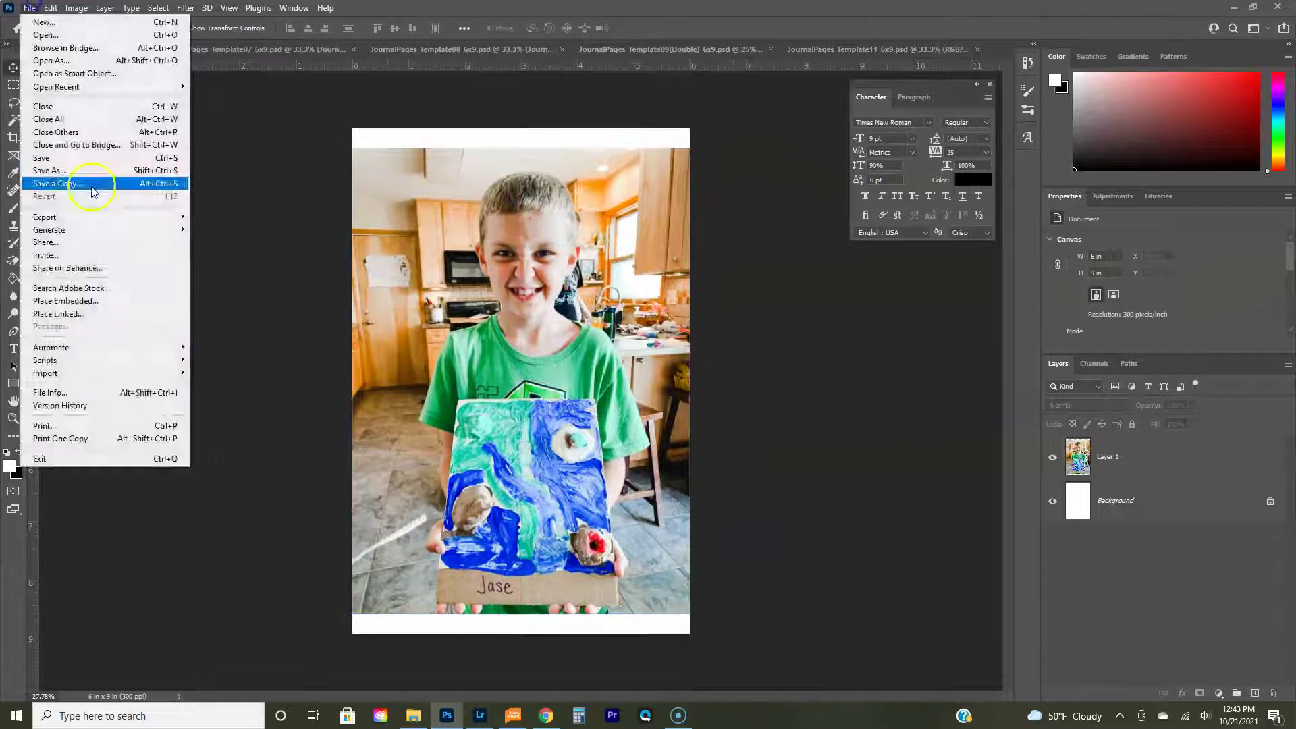
{"action": "left_click", "coordinate": [87, 180]}
{"action": "left_click", "coordinate": [135, 544]}
{"action": "left_click", "coordinate": [106, 417]}
{"action": "left_click", "coordinate": [294, 208]}
{"action": "left_click", "coordinate": [236, 215]}
{"action": "left_click", "coordinate": [212, 529]}
{"action": "key", "text": "BackSpace"}
{"action": "type", "text": "3"}
{"action": "key", "text": "Return"}
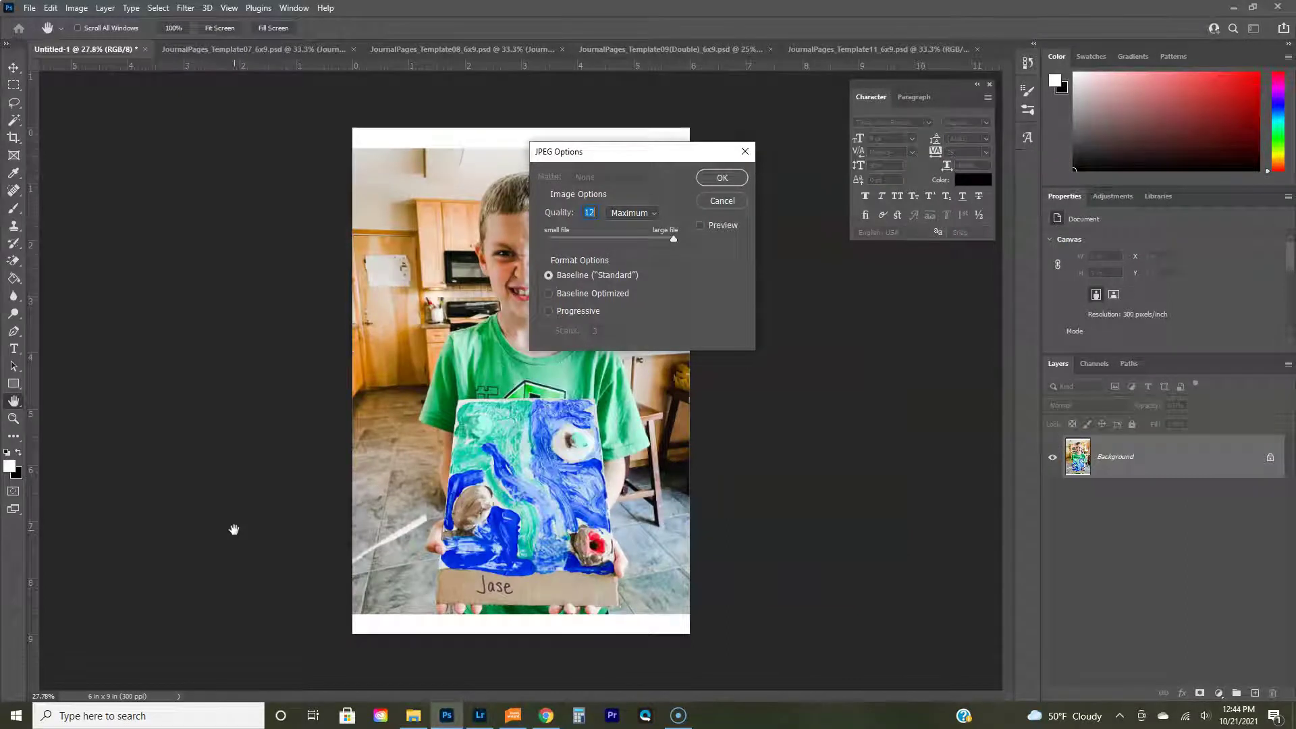
{"action": "key", "text": "Return"}
Step: Delete the boy photo layer to clear the page, then browse Lightroom's filmstrip photos
{"action": "left_click", "coordinate": [378, 628]}
{"action": "key", "text": "Delete"}
{"action": "left_click", "coordinate": [480, 716]}
{"action": "left_click", "coordinate": [844, 646]}
{"action": "key", "text": "Right"}
{"action": "key", "text": "Right"}
{"action": "key", "text": "Right"}
{"action": "key", "text": "Right"}
{"action": "key", "text": "Right"}
{"action": "key", "text": "Right"}
{"action": "key", "text": "Right"}
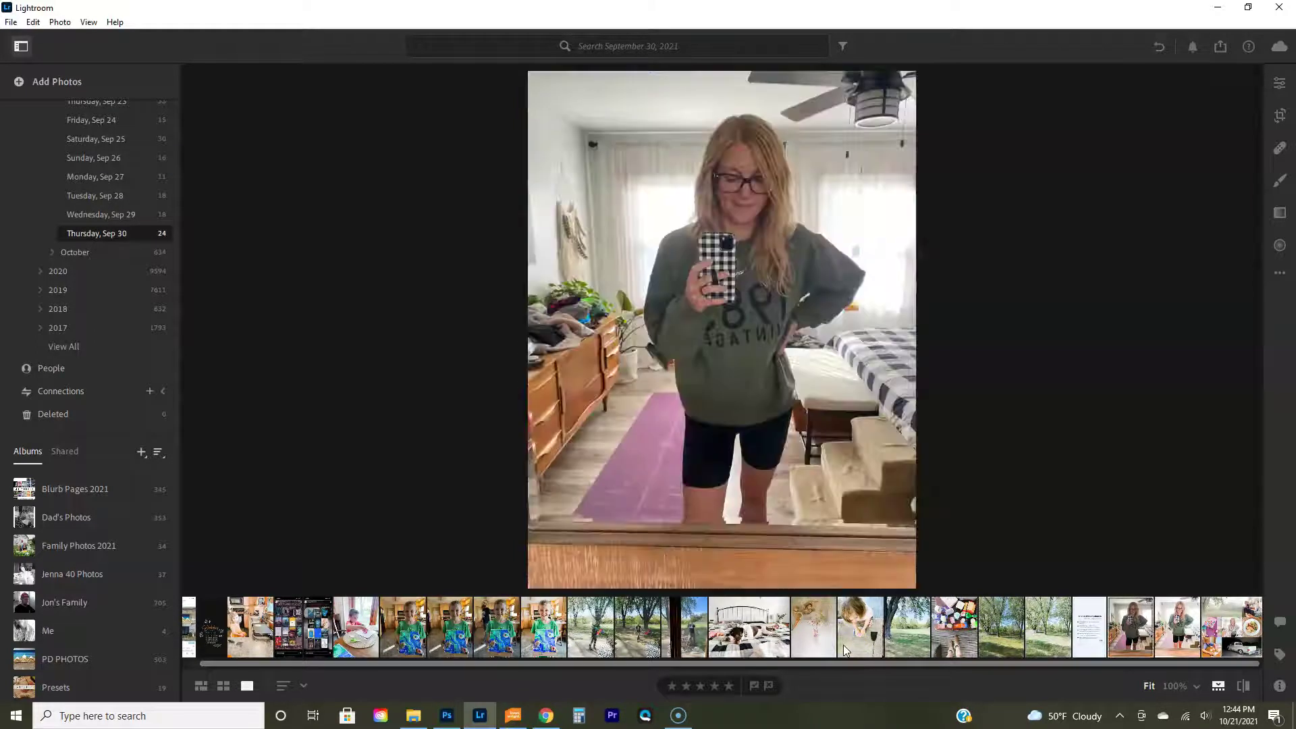
Step: Find the tree photo in the Lightroom filmstrip and edit it in Photoshop as IMG_7904
{"action": "left_click_drag", "start_coordinate": [909, 666], "coordinate": [864, 665]}
{"action": "left_click", "coordinate": [229, 627]}
{"action": "left_click", "coordinate": [304, 629]}
{"action": "left_click", "coordinate": [333, 630]}
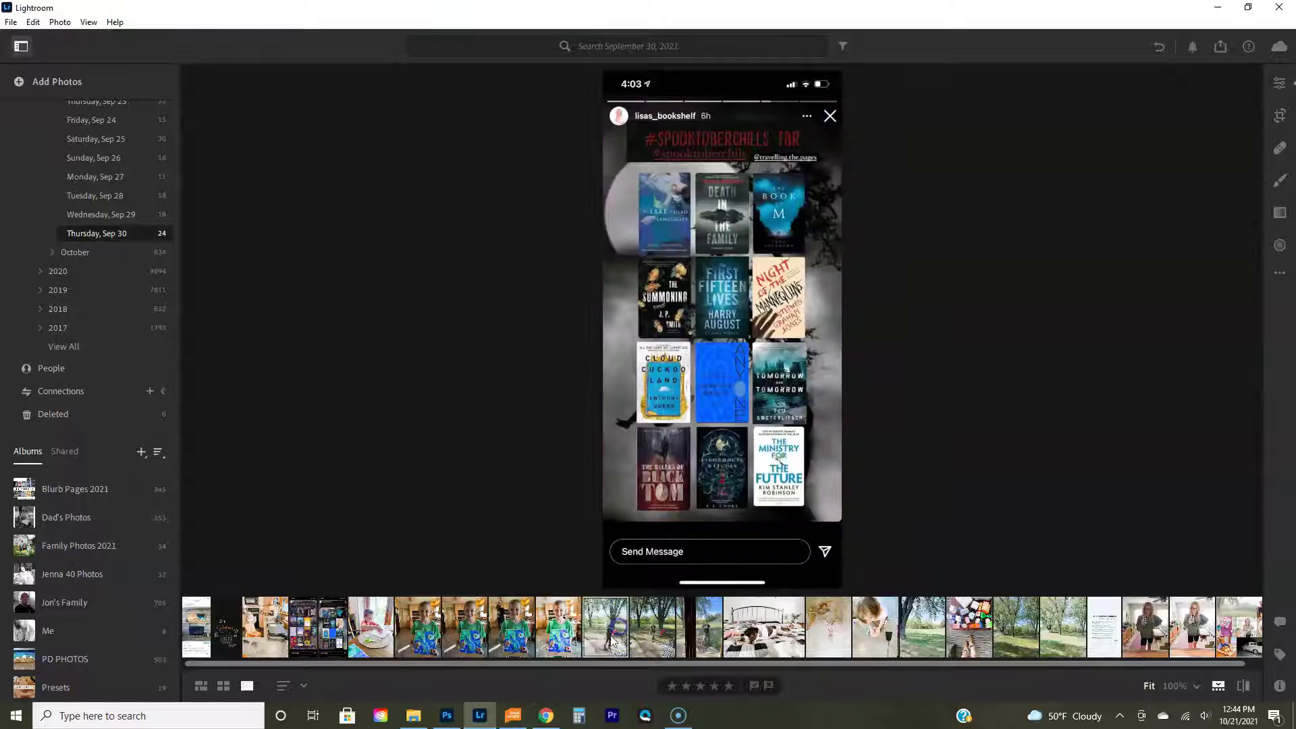
{"action": "right_click", "coordinate": [611, 628]}
{"action": "left_click", "coordinate": [666, 481]}
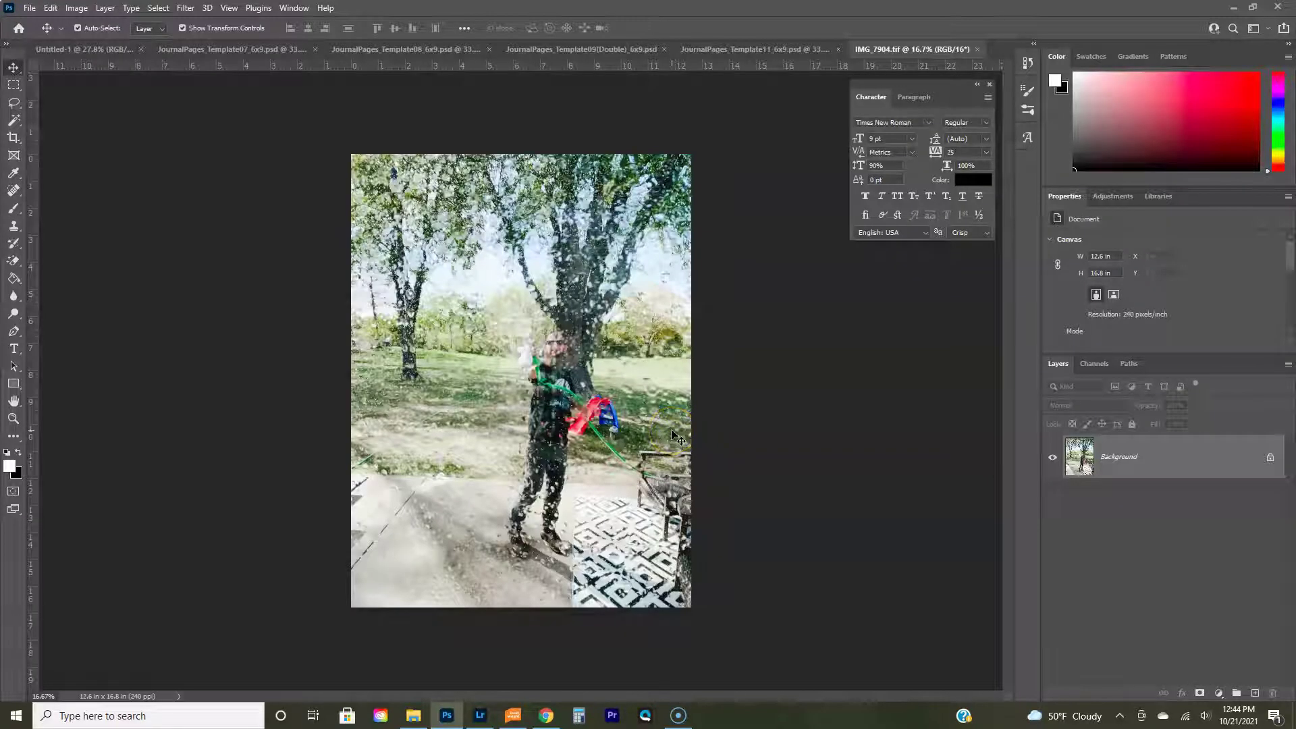
Step: Open the SpeechBubbles folder in File Explorer and show it as extra large icons
{"action": "left_click", "coordinate": [414, 712]}
{"action": "left_click", "coordinate": [797, 136]}
{"action": "left_click", "coordinate": [886, 137]}
{"action": "double_click", "coordinate": [891, 250]}
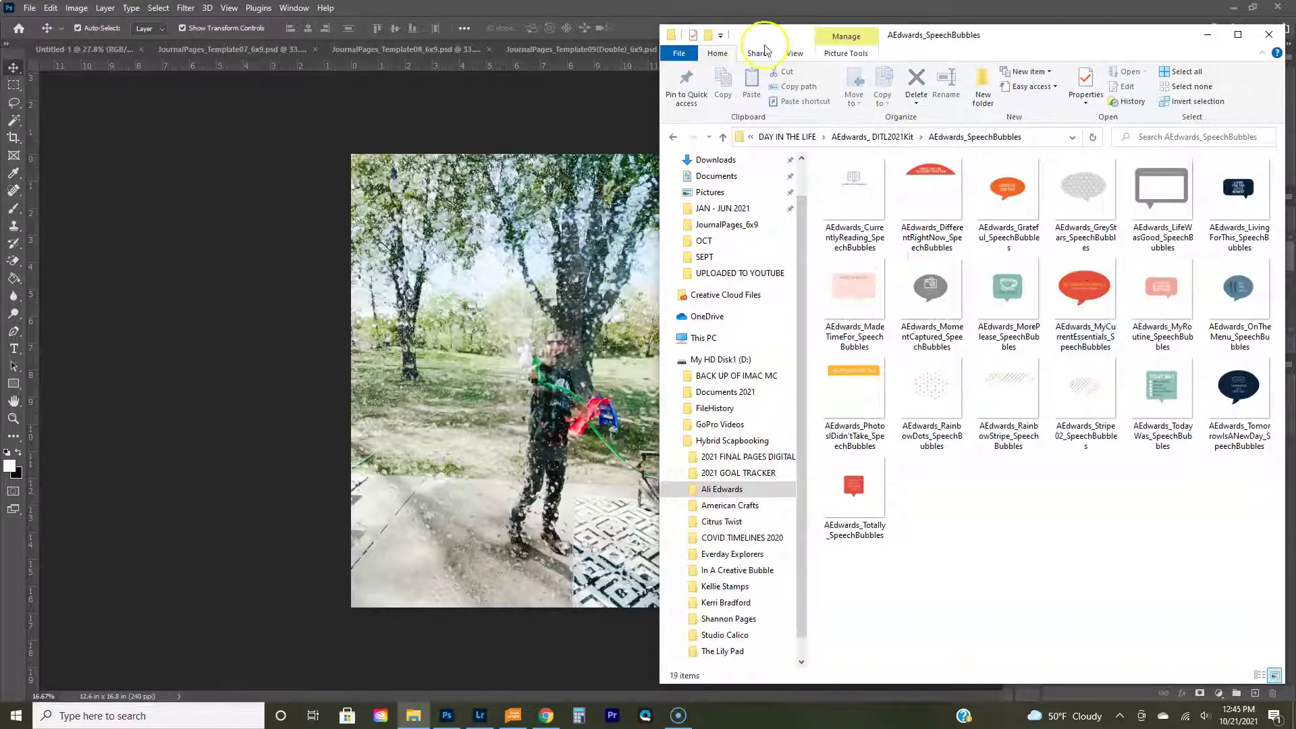
{"action": "left_click", "coordinate": [794, 53]}
{"action": "left_click", "coordinate": [820, 72]}
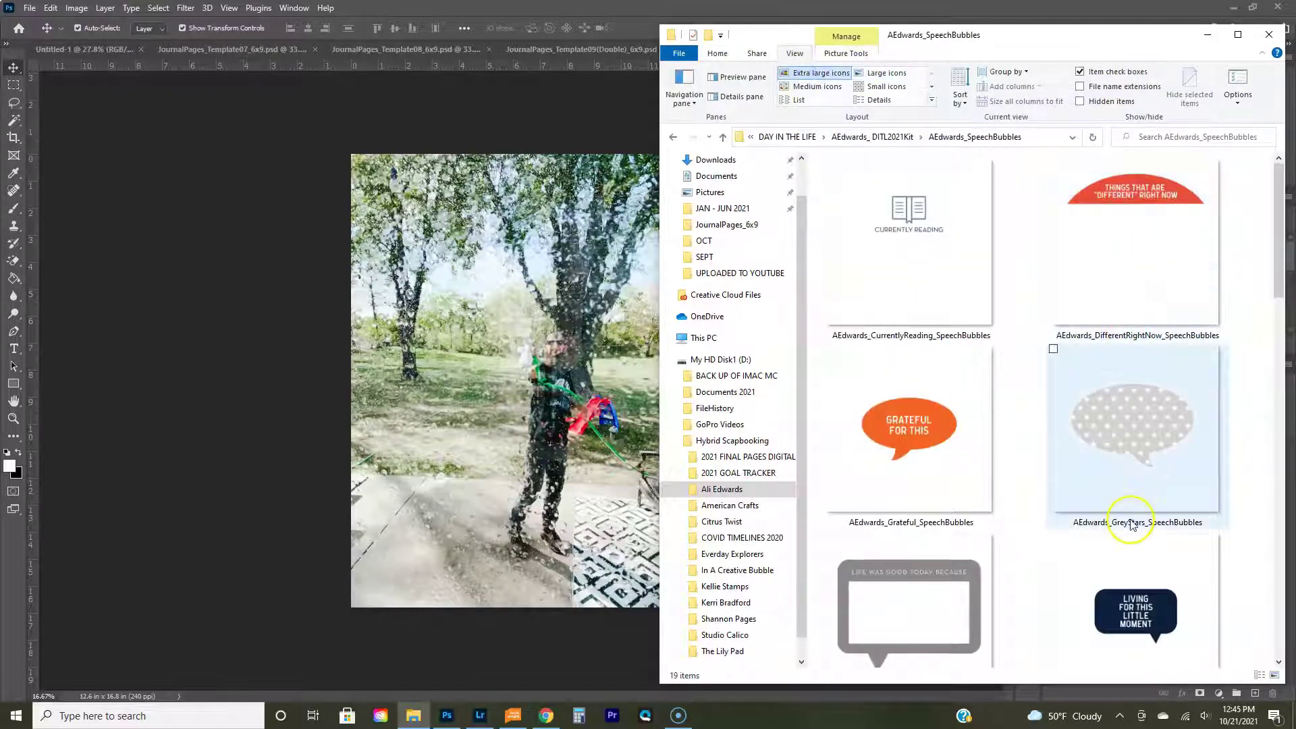
Step: Drag the MomentCaptured bubble onto the tree photo in Photoshop
{"action": "scroll", "coordinate": [1132, 524], "scroll_direction": "down", "scroll_amount": 3}
{"action": "left_click_drag", "start_coordinate": [1131, 578], "coordinate": [359, 220]}
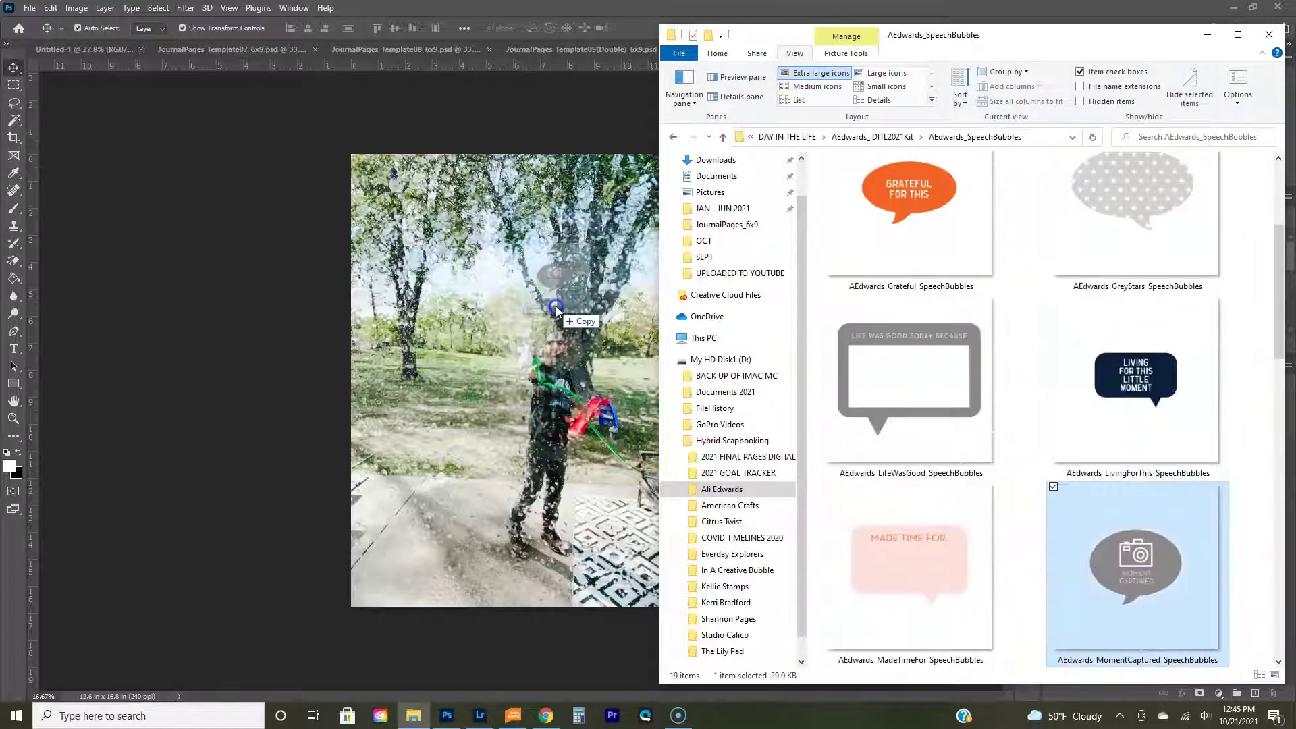
{"action": "left_click_drag", "start_coordinate": [557, 306], "coordinate": [559, 304]}
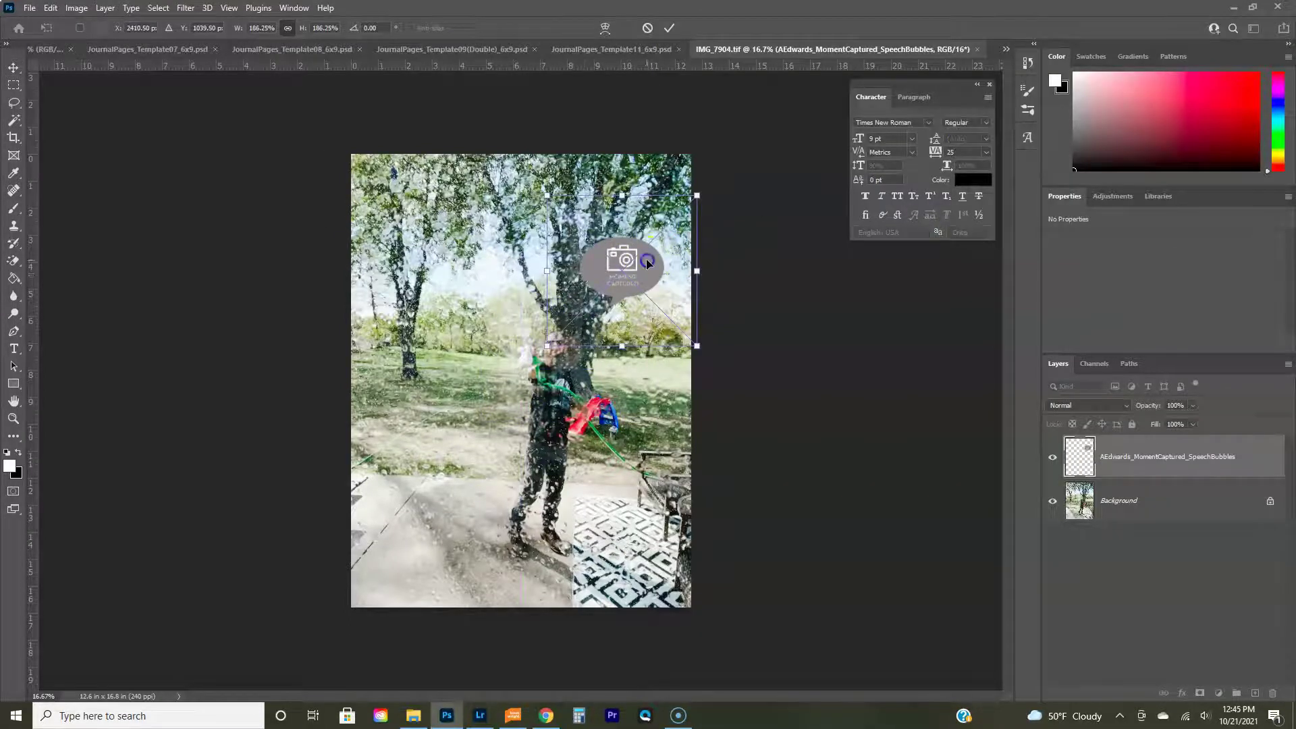
Step: Position the bubble over the trees, add a drop shadow, and lower its fill to 68%
{"action": "left_click_drag", "start_coordinate": [647, 263], "coordinate": [618, 286]}
{"action": "key", "text": "Return"}
{"action": "left_click", "coordinate": [1188, 693]}
{"action": "left_click", "coordinate": [1208, 685]}
{"action": "left_click", "coordinate": [876, 139]}
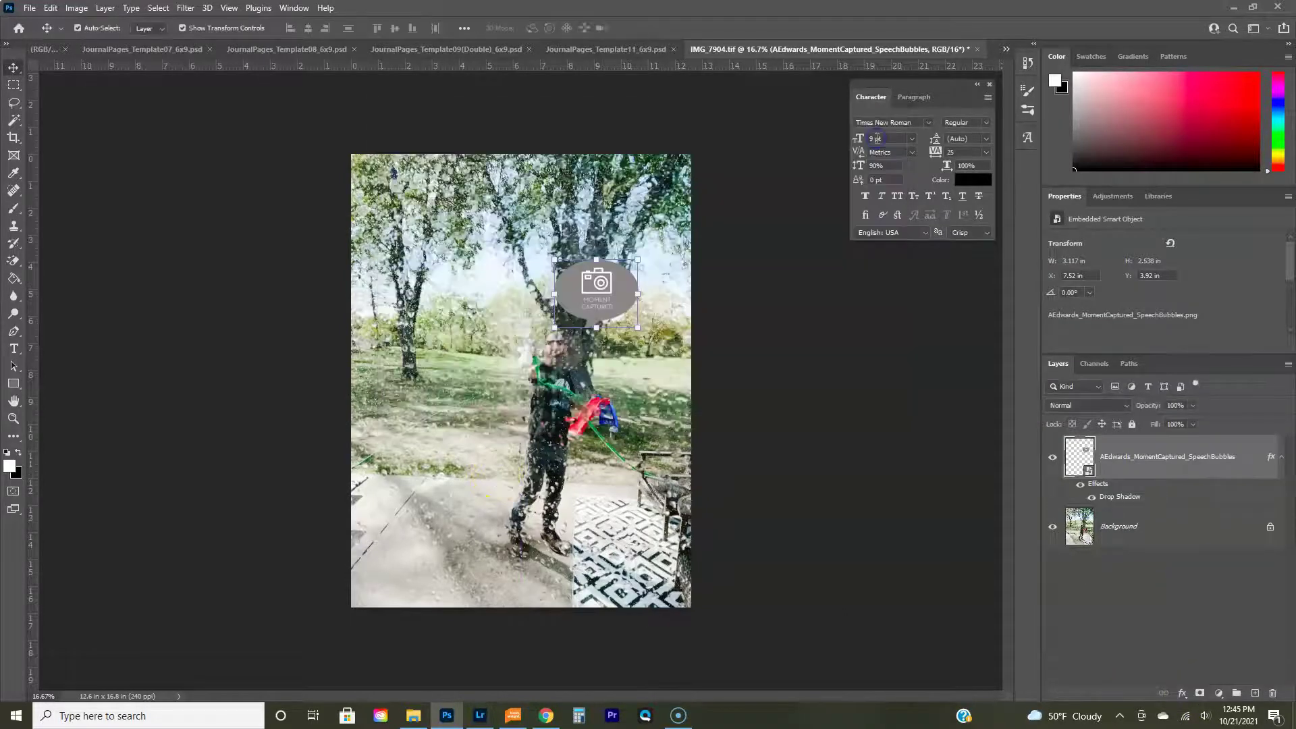
{"action": "left_click_drag", "start_coordinate": [1192, 446], "coordinate": [1176, 446]}
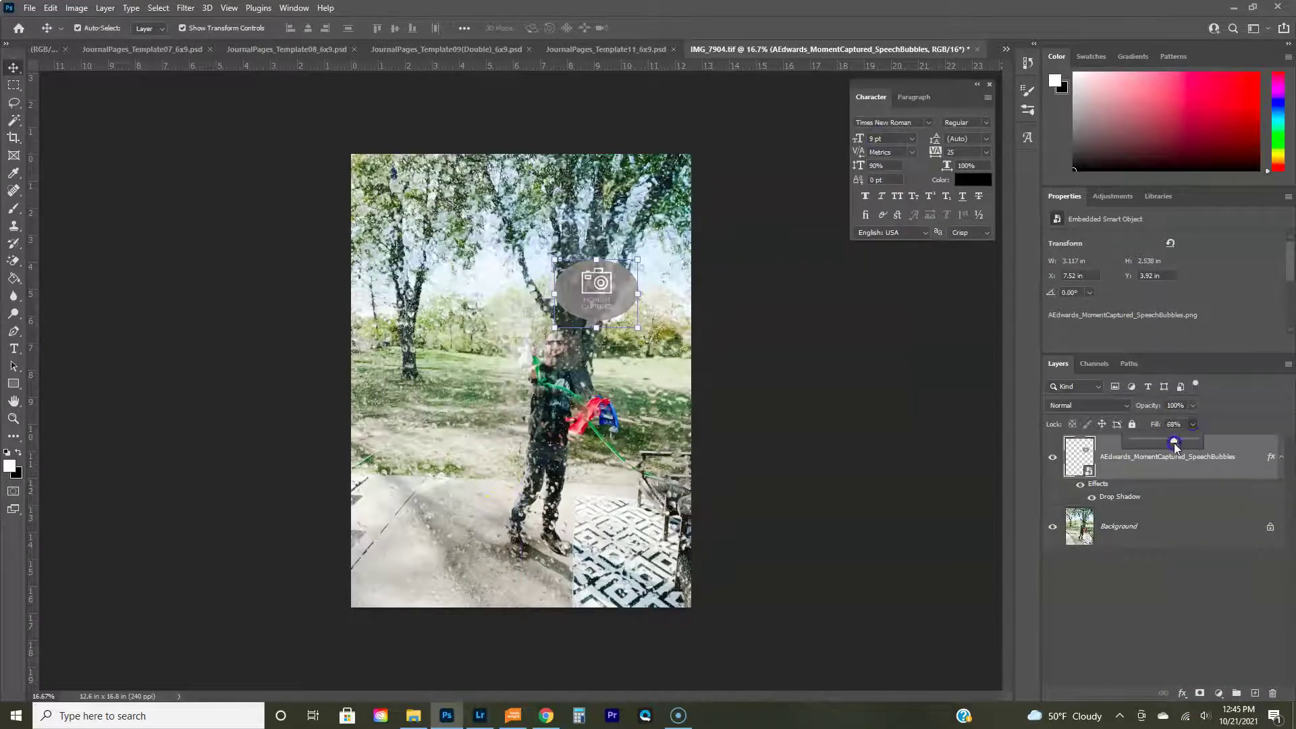
{"action": "left_click", "coordinate": [831, 280]}
Step: Begin saving a JPEG copy of the tree photo, starting from the pg 13 name
{"action": "left_click", "coordinate": [30, 7]}
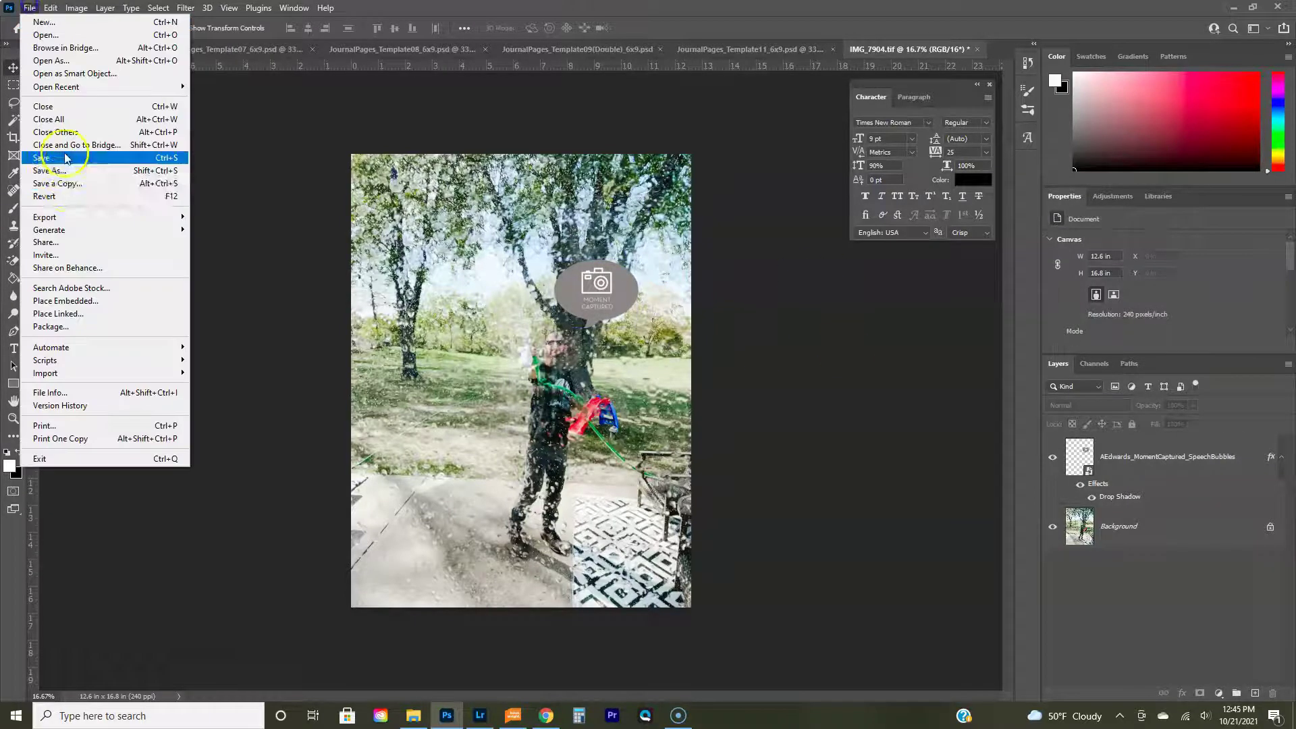
{"action": "left_click", "coordinate": [68, 159]}
{"action": "left_click", "coordinate": [233, 544]}
{"action": "left_click", "coordinate": [136, 611]}
{"action": "left_click", "coordinate": [311, 202]}
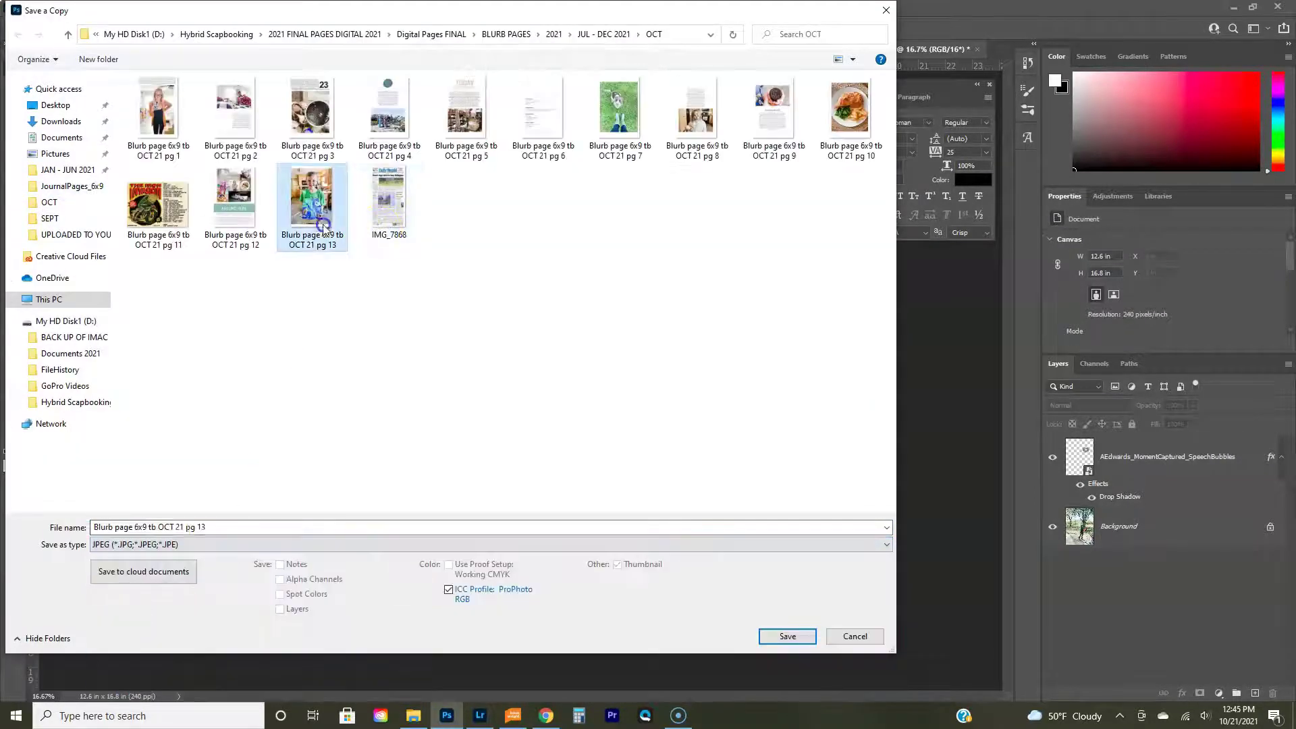